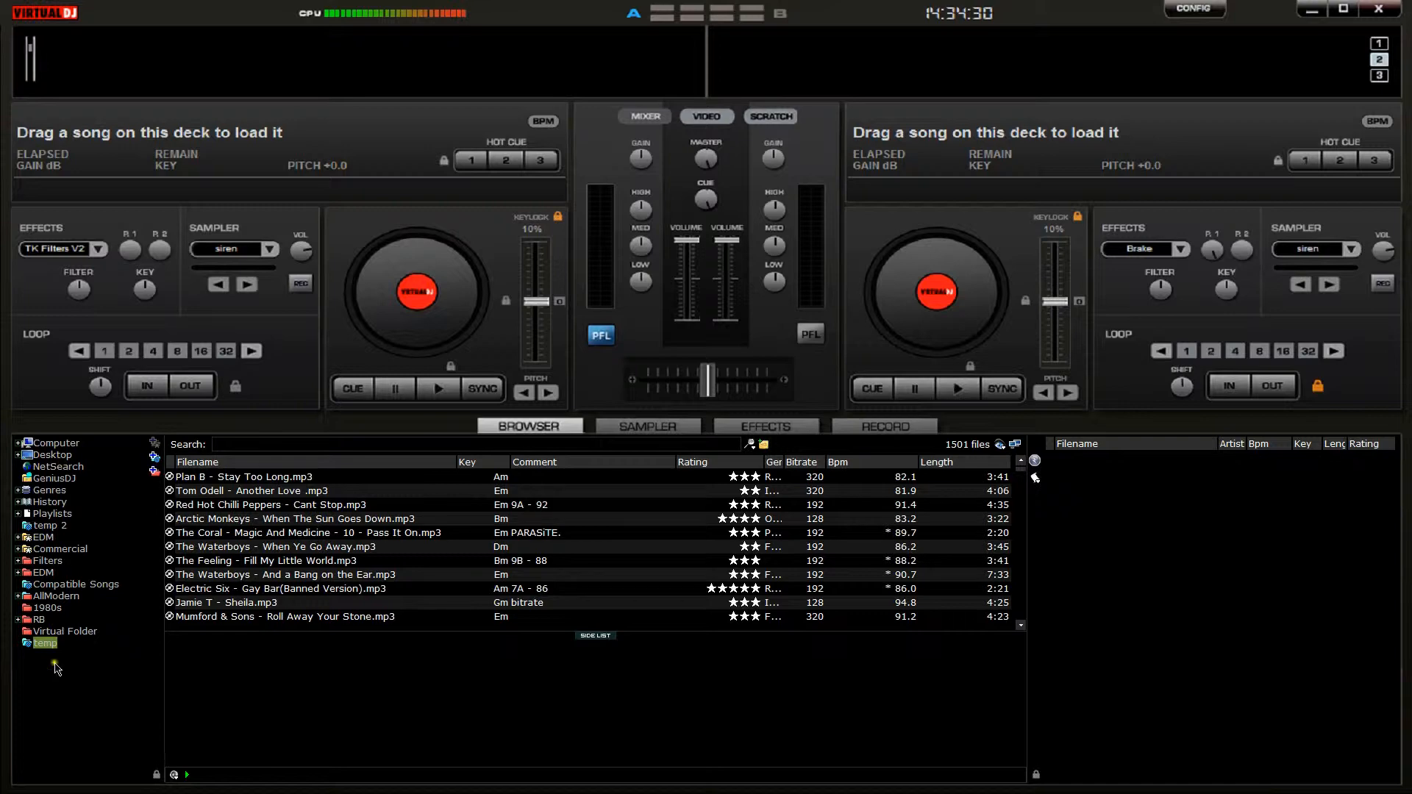
Expand the EDM favourite folder and check the subfolders inside AList.
left_click(17, 537)
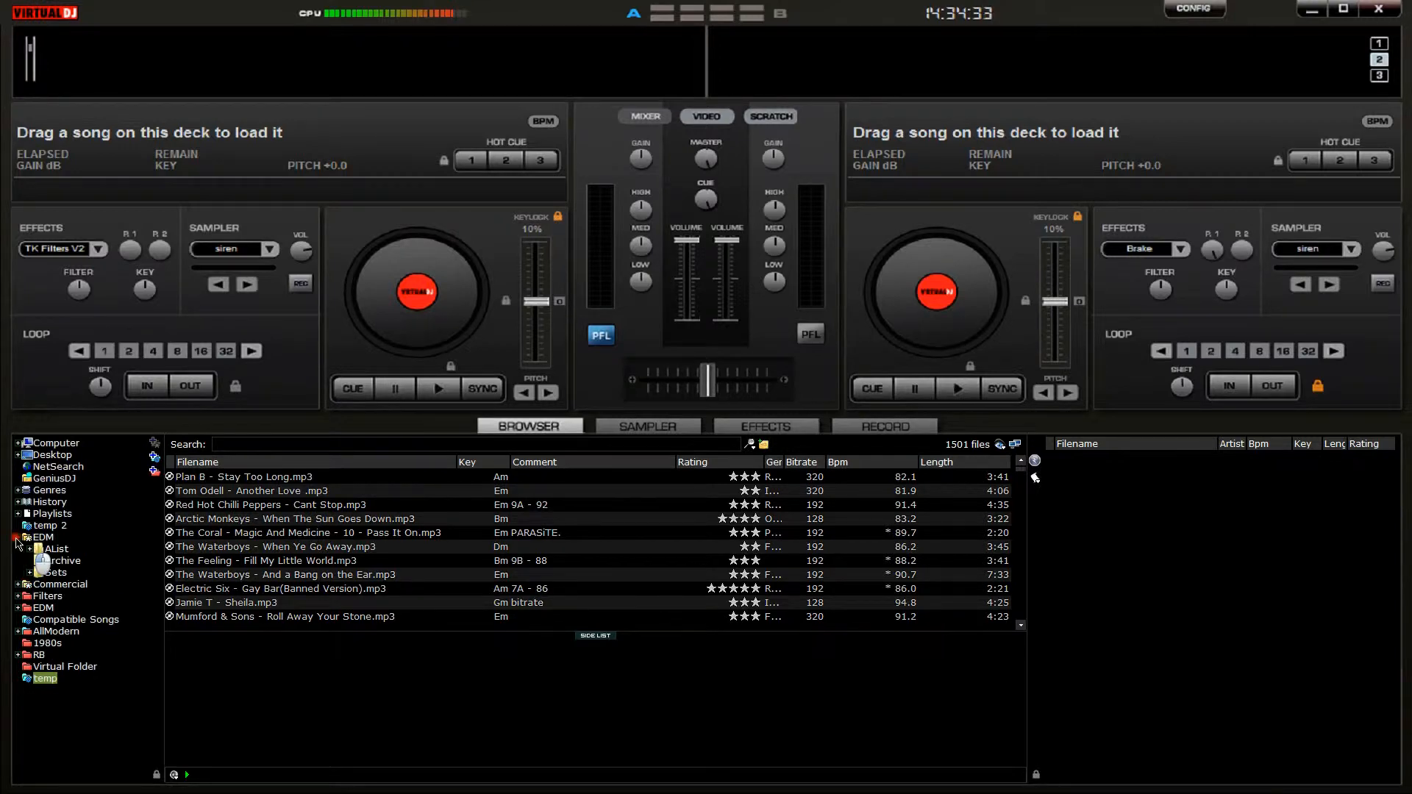
left_click(30, 549)
left_click(30, 549)
Browse through Desktop, Libraries and Music to the Commercial folder, show its Set as favorite option, and collapse the Desktop tree.
left_click(17, 455)
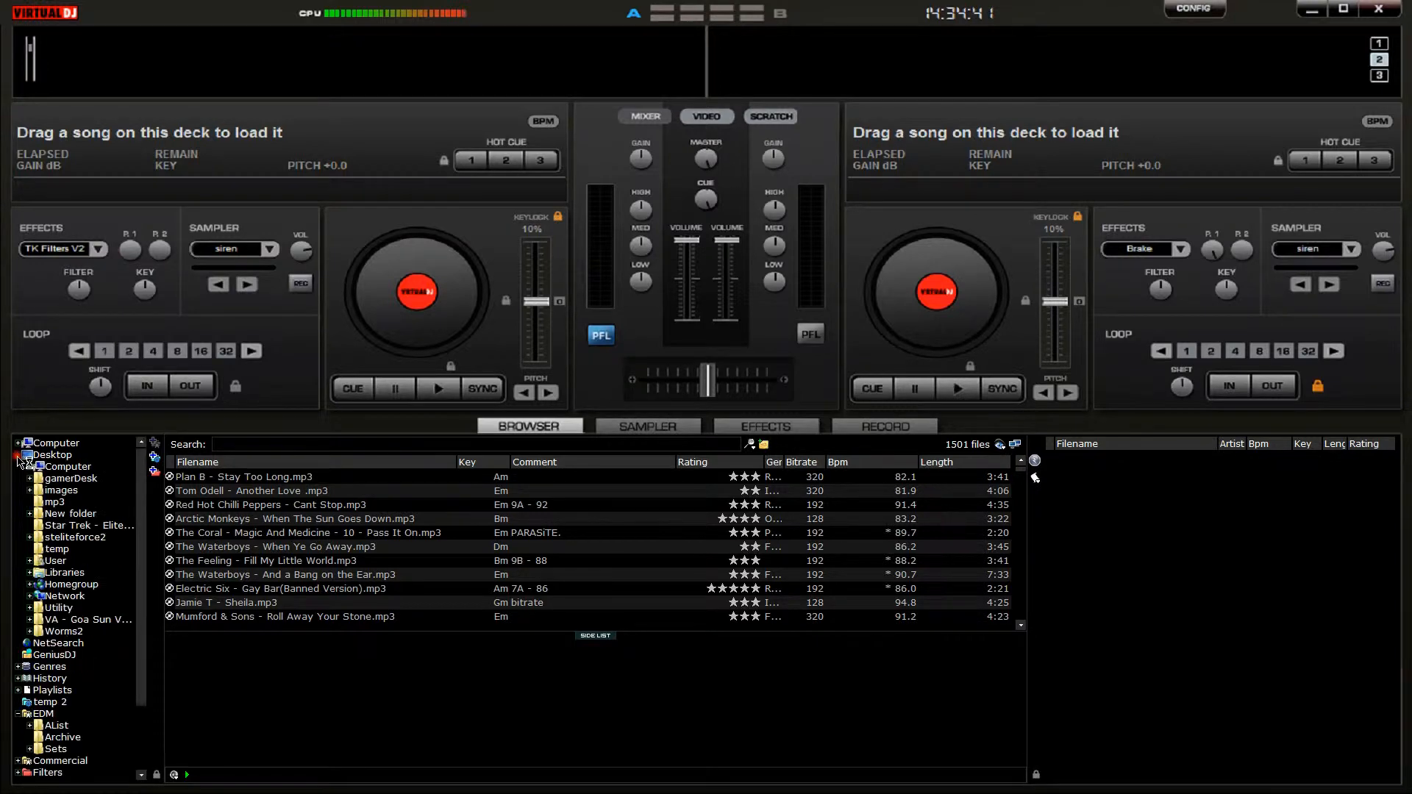
left_click(30, 573)
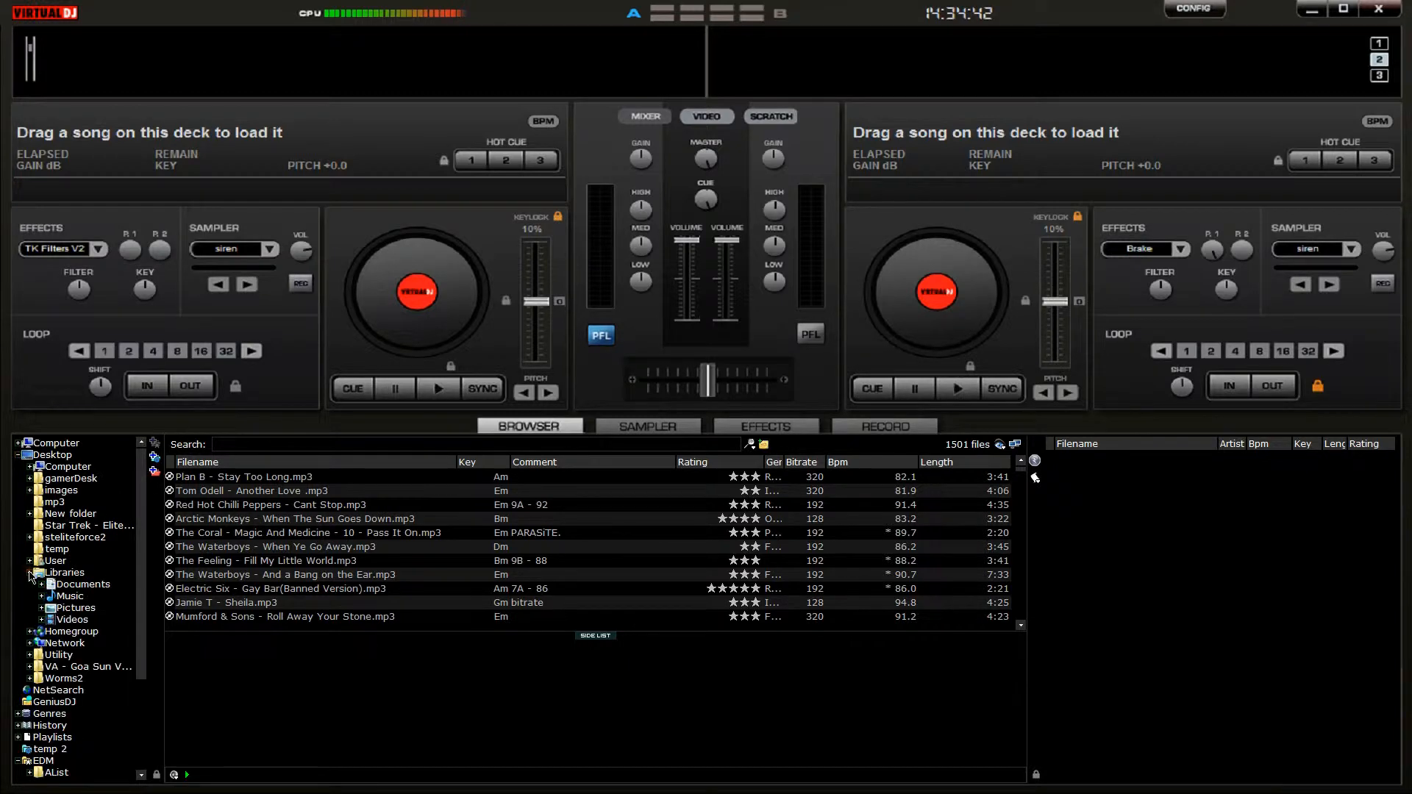
double_click(69, 597)
right_click(95, 620)
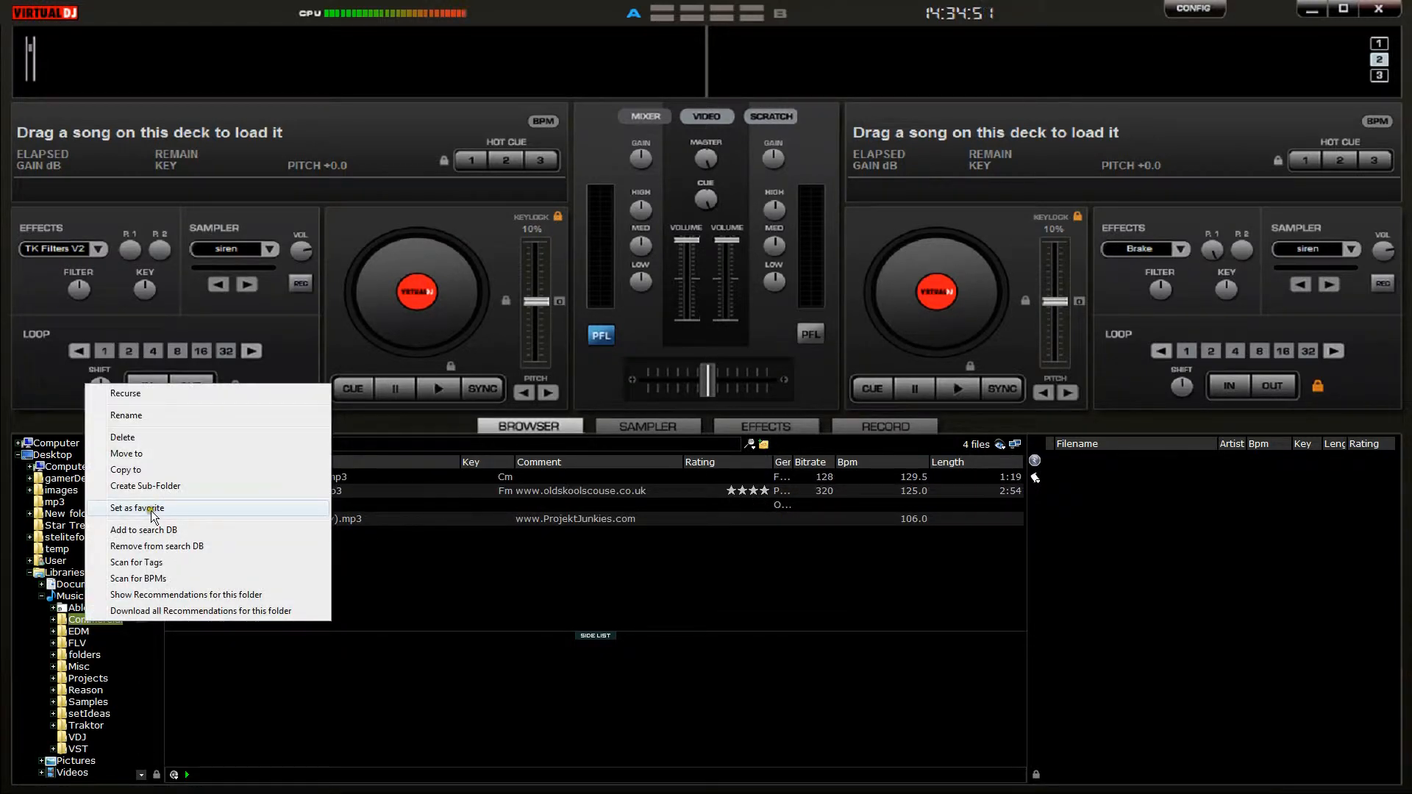
left_click(17, 456)
left_click(17, 457)
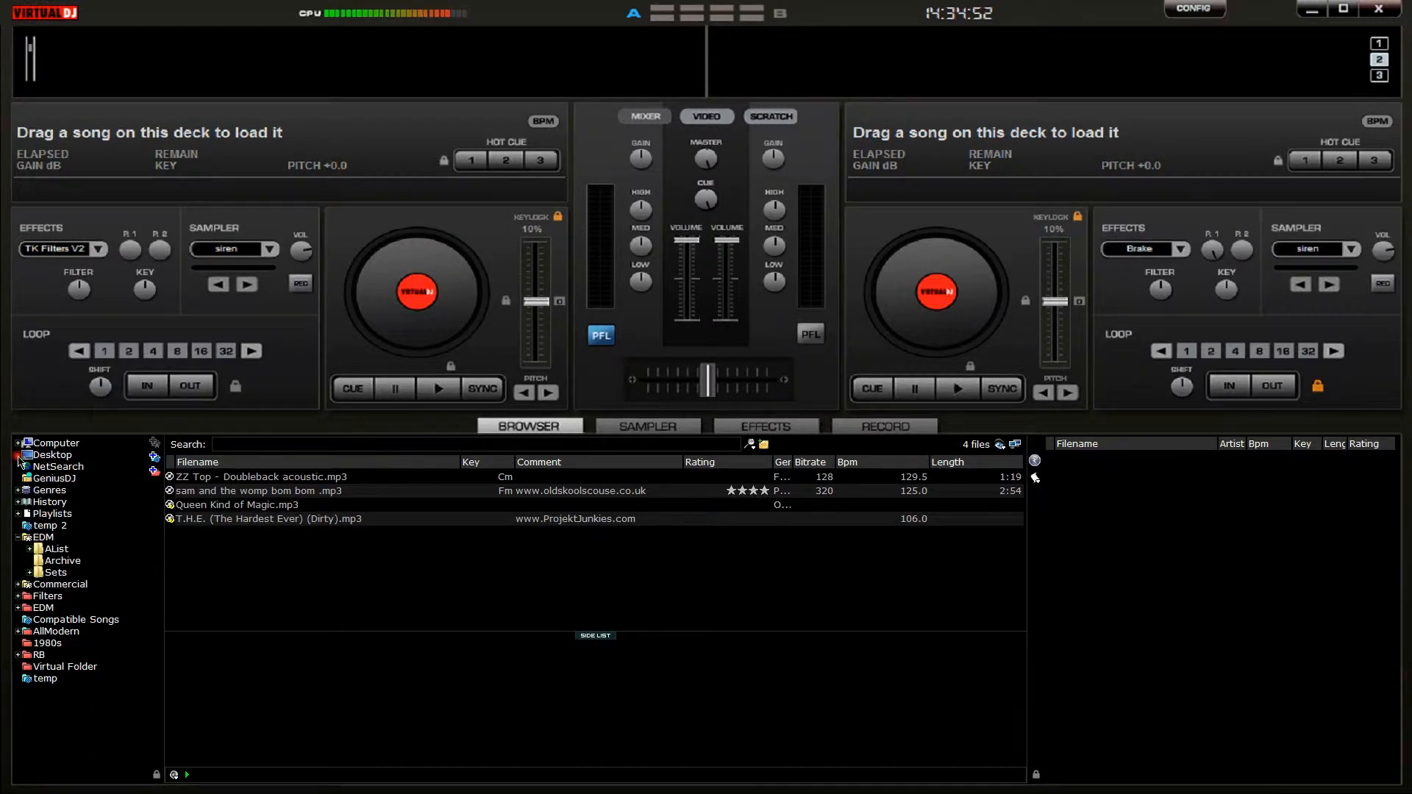
Collapse the EDM folder and open the DJ > 2010- subfolder inside the Commercial favourite folder.
left_click(18, 539)
left_click(58, 550)
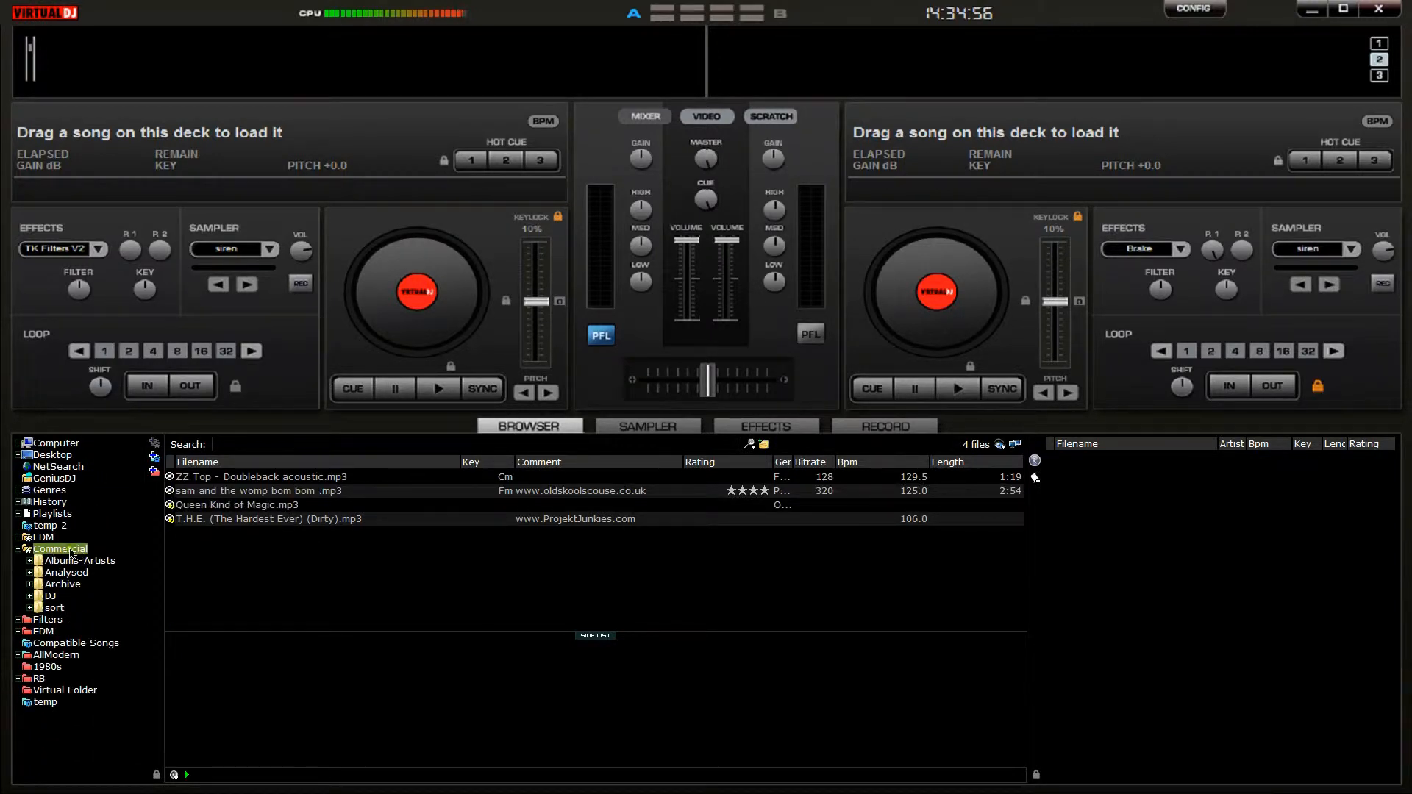
left_click(53, 596)
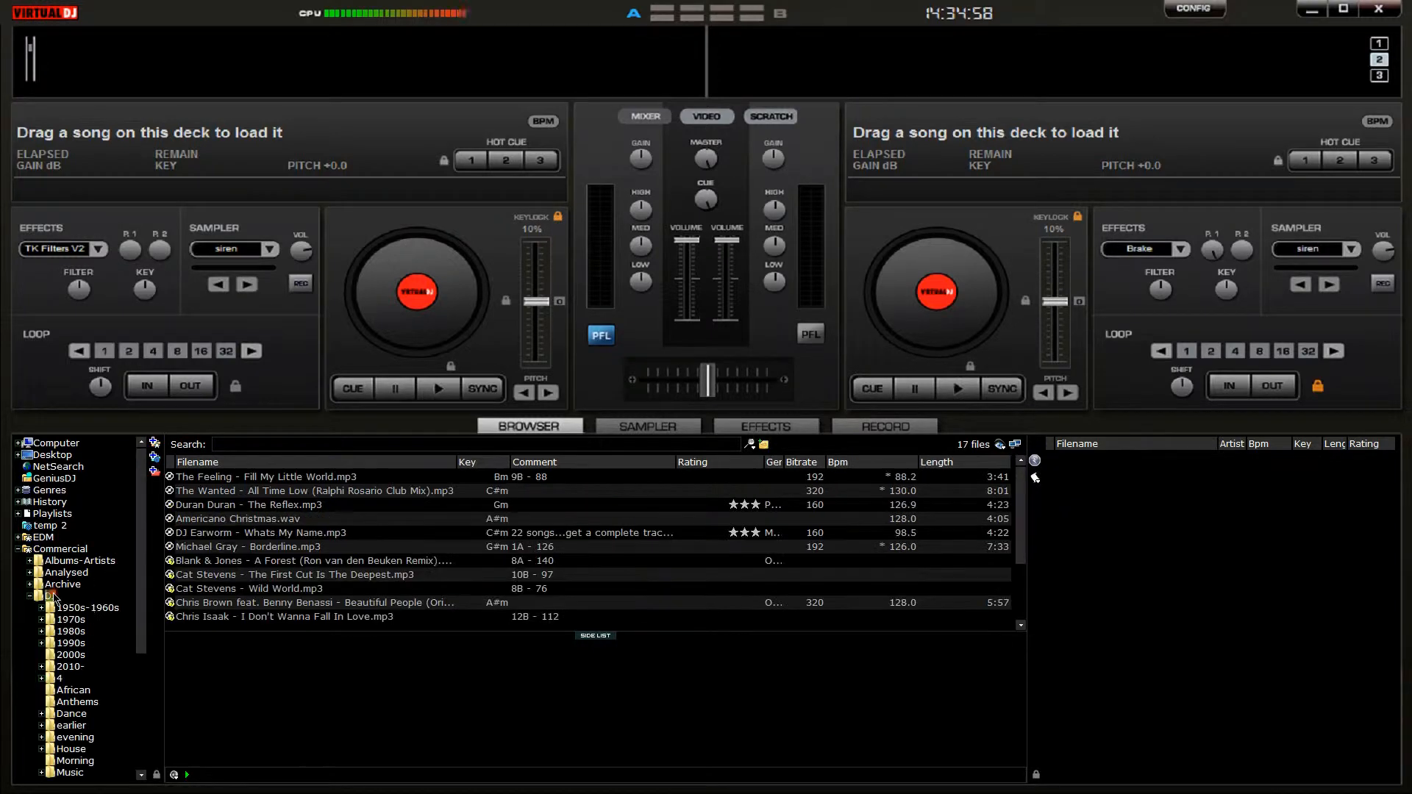
left_click(70, 666)
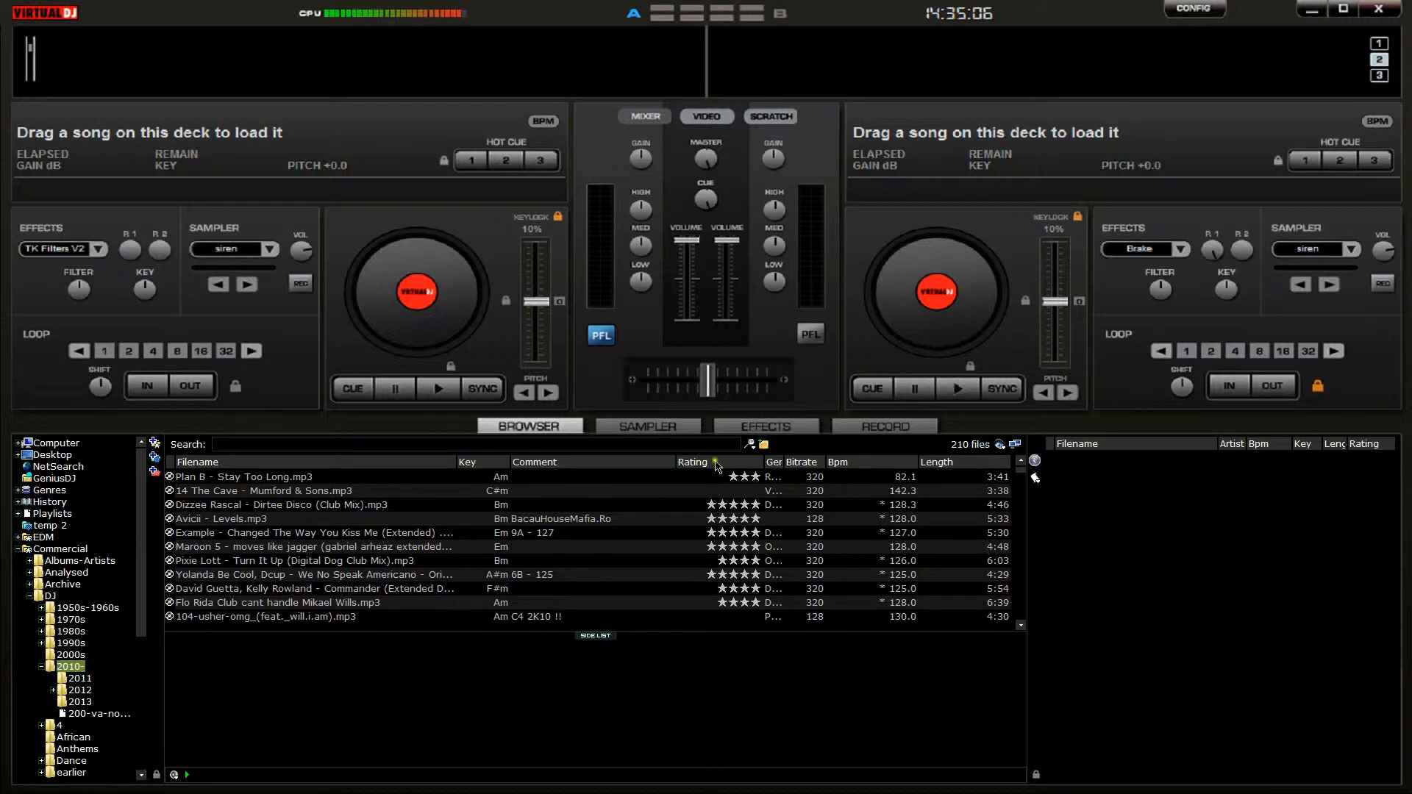
Widen the Genre column to show full genre names and enlarge the file list by narrowing the playlist panel.
left_click_drag(776, 462, 851, 468)
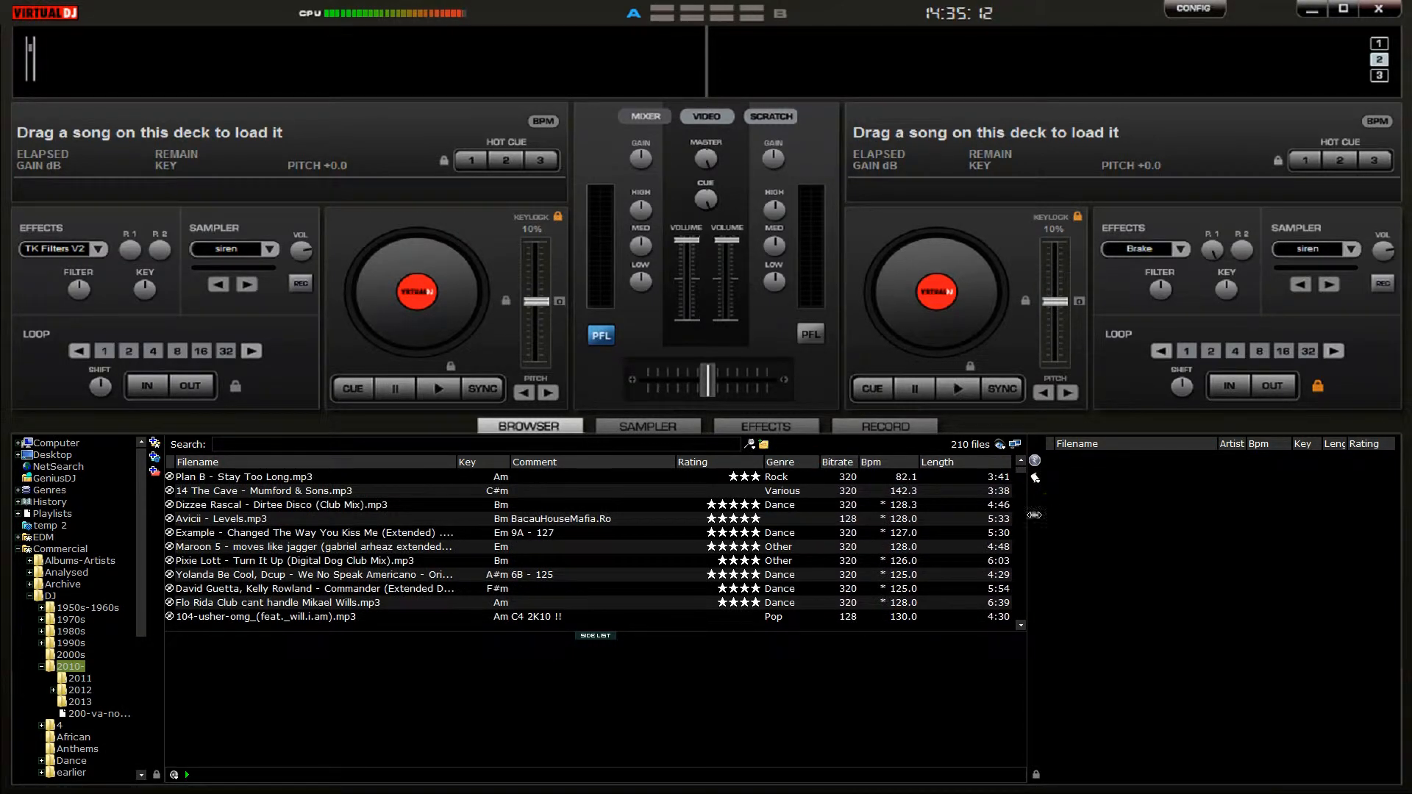
left_click_drag(1035, 515, 1091, 515)
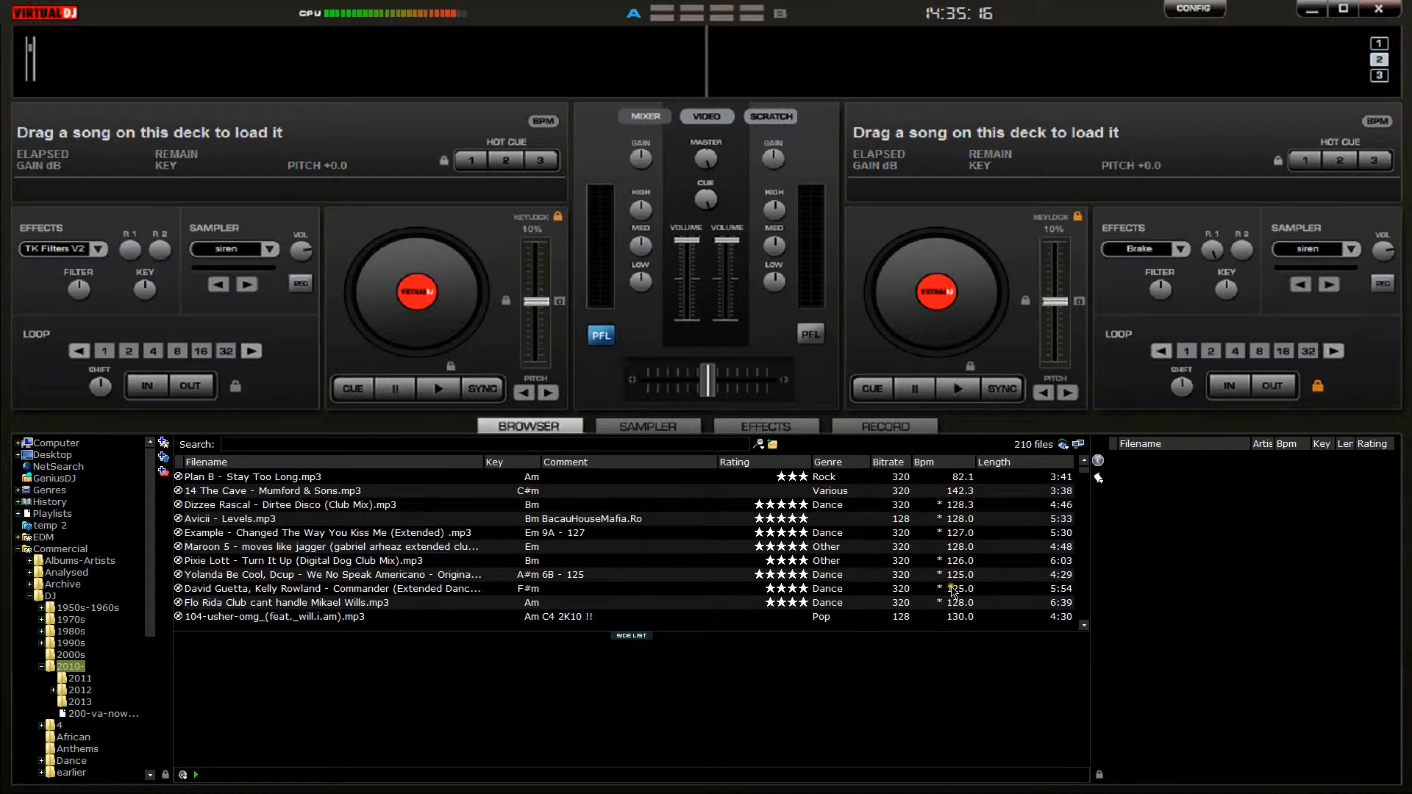
Sort the tracks in the 2010- folder by BPM, from slowest to fastest.
left_click(949, 463)
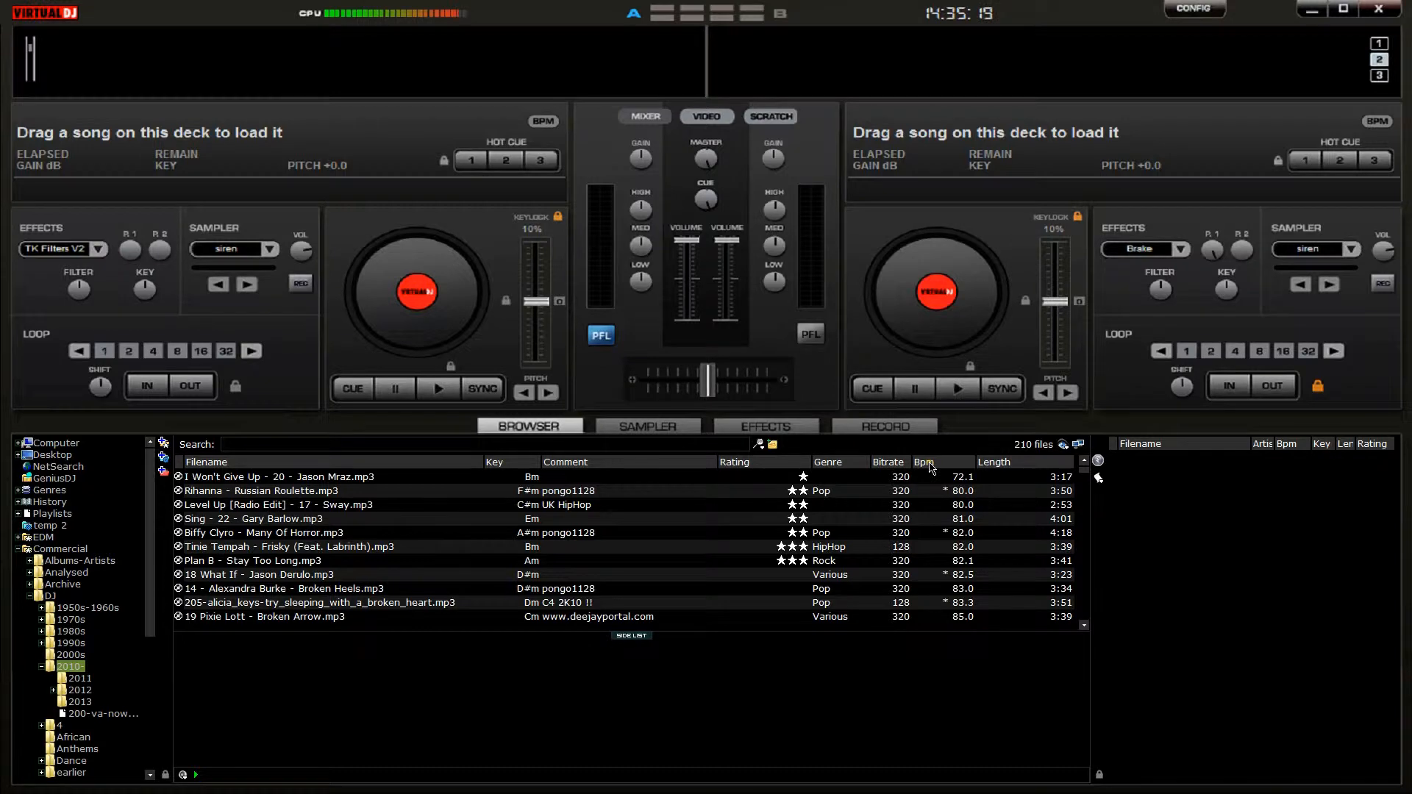
left_click(931, 463)
left_click(928, 463)
Unlock the playlist panel so it hides automatically, and bring it back into view.
left_click(1100, 774)
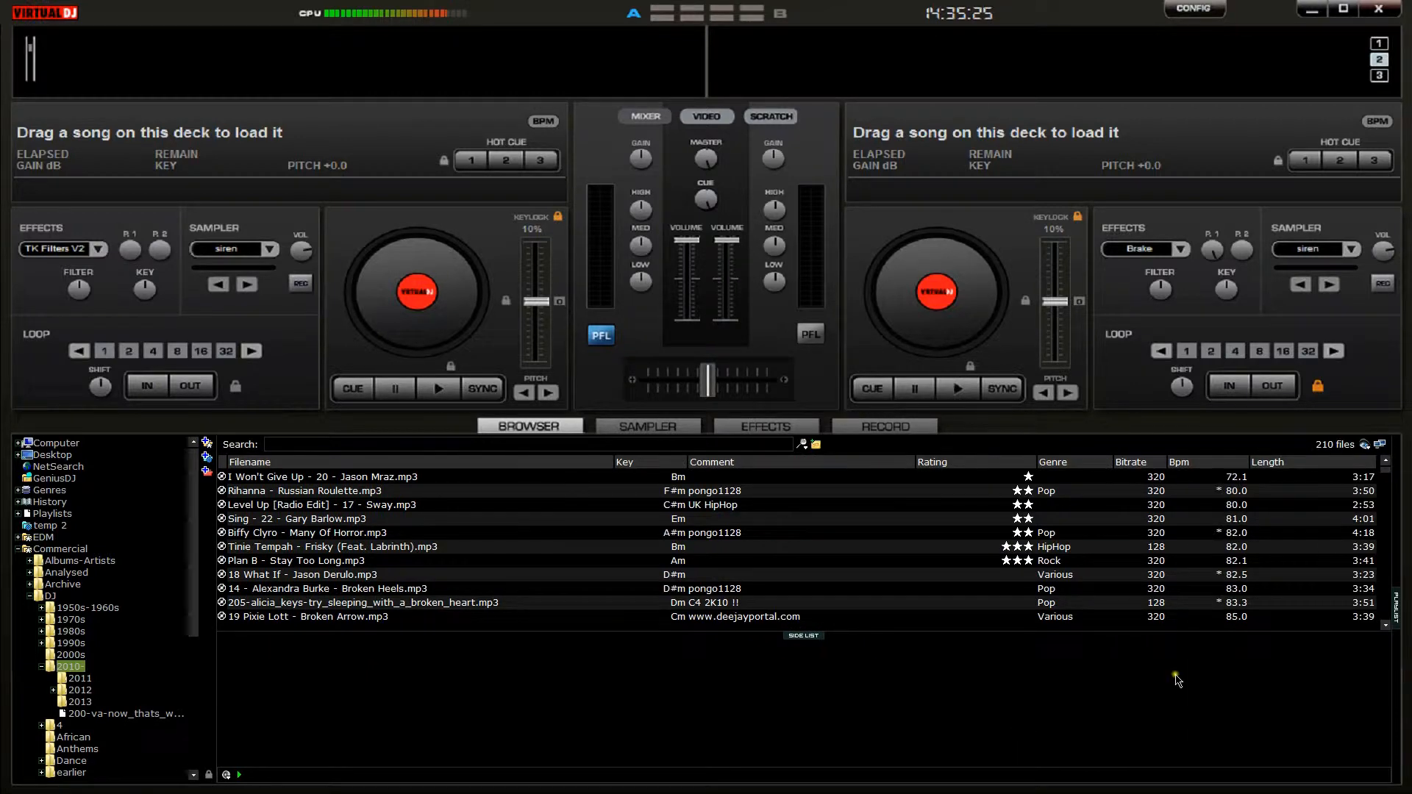
left_click(1409, 634)
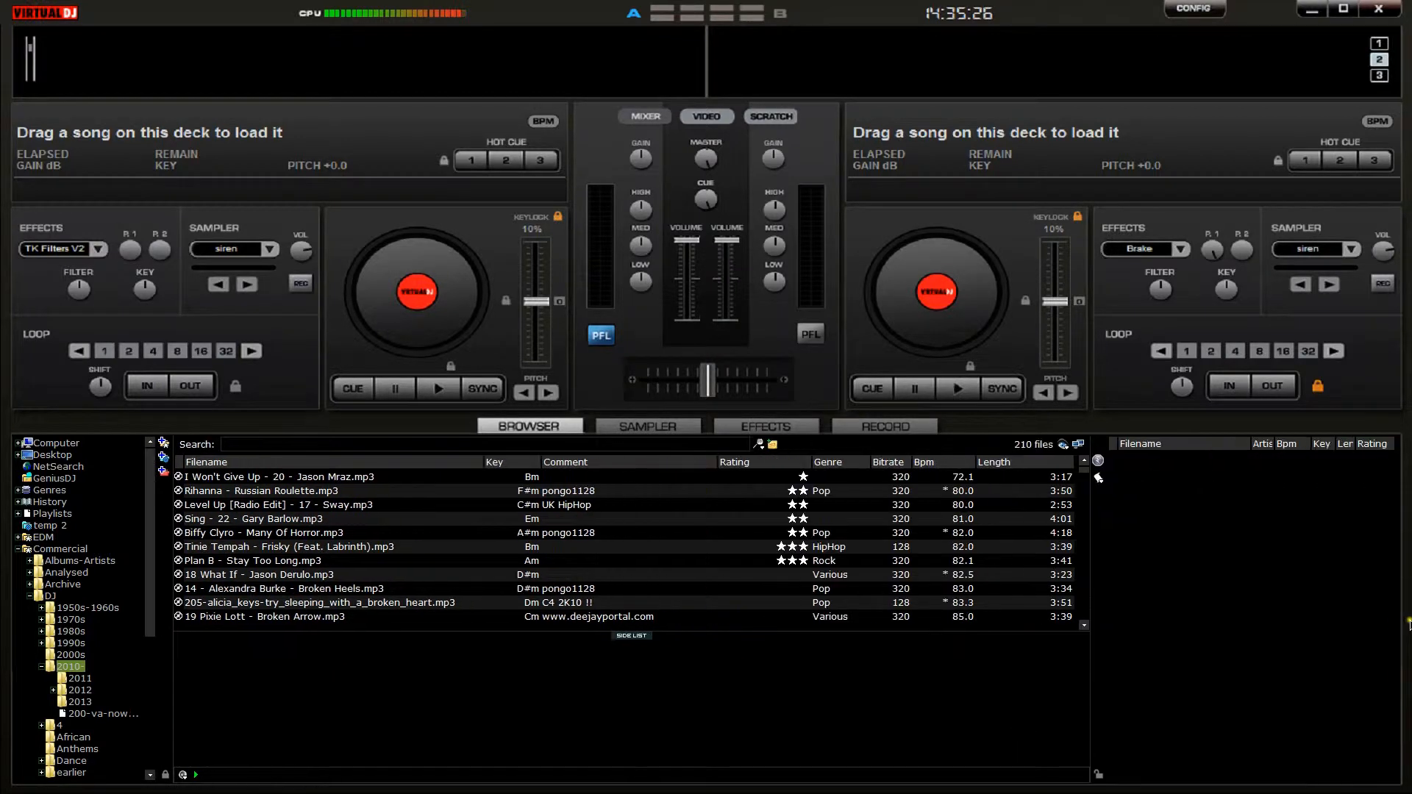
Load the track 14 - Alexandra Burke - Broken Heels onto the left deck, and reopen and lock the playlist panel.
left_click(391, 495)
left_click_drag(434, 588, 436, 329)
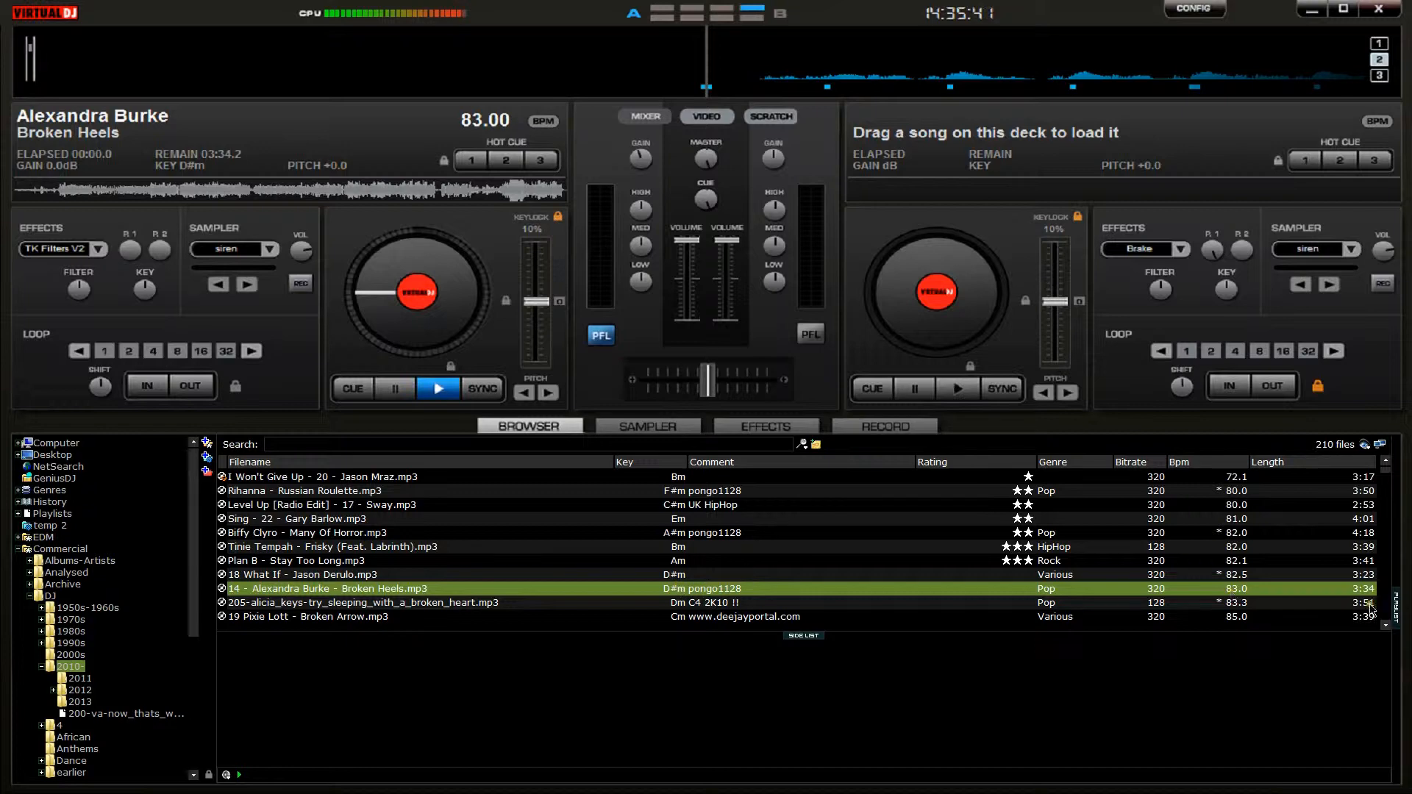
left_click(1393, 604)
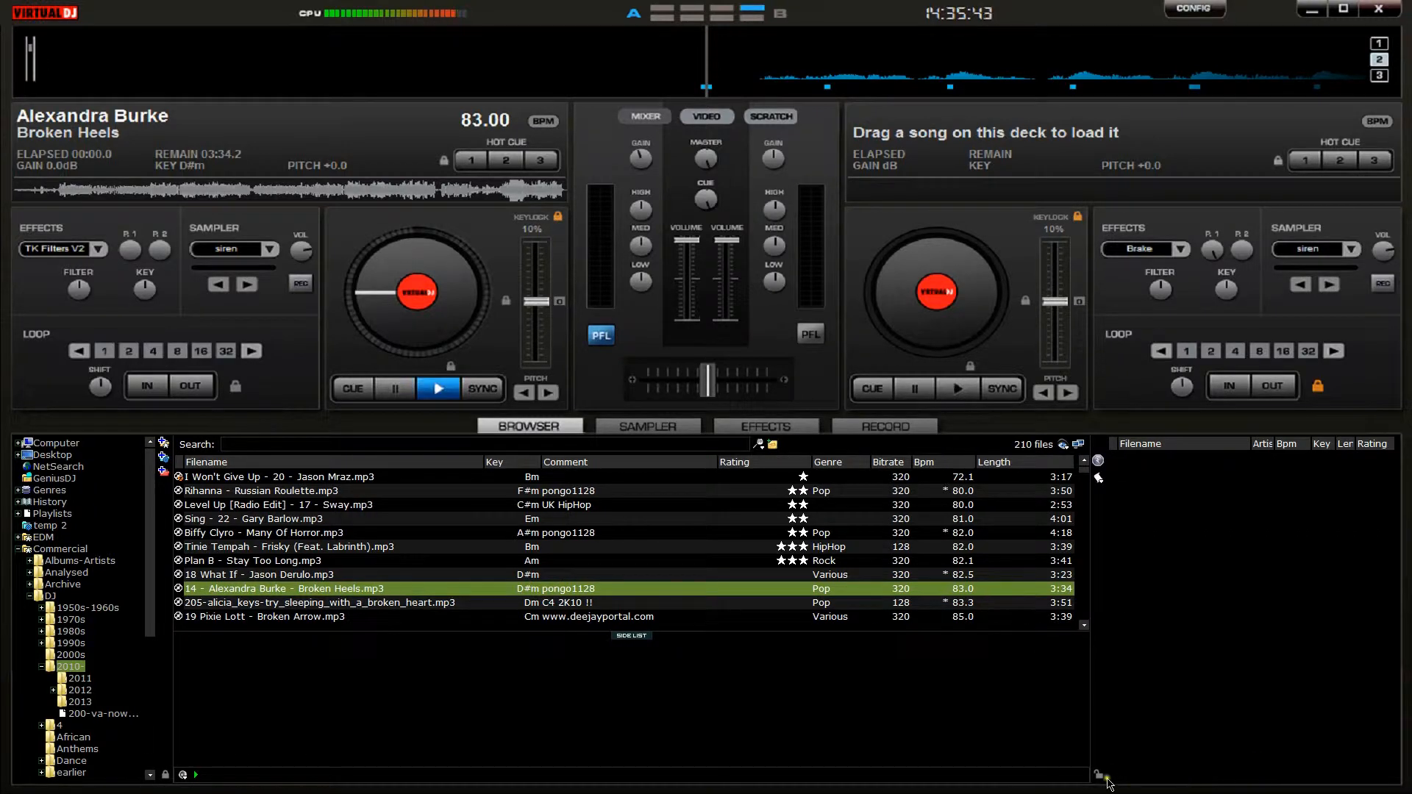
Re-analyze the BPM of the track 18 What If - Jason Derulo.
left_click(585, 576)
right_click(584, 577)
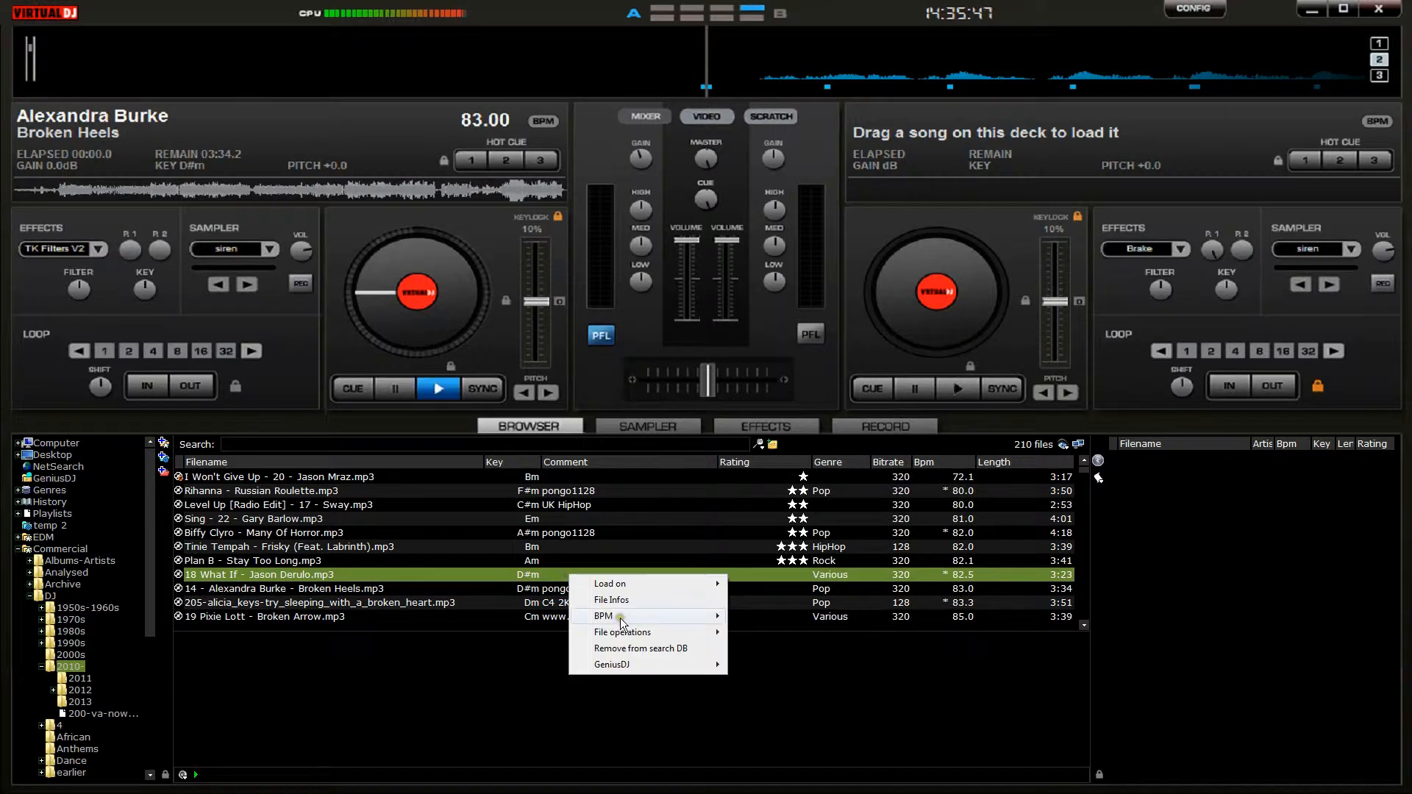
mouse_move(619, 618)
left_click(776, 620)
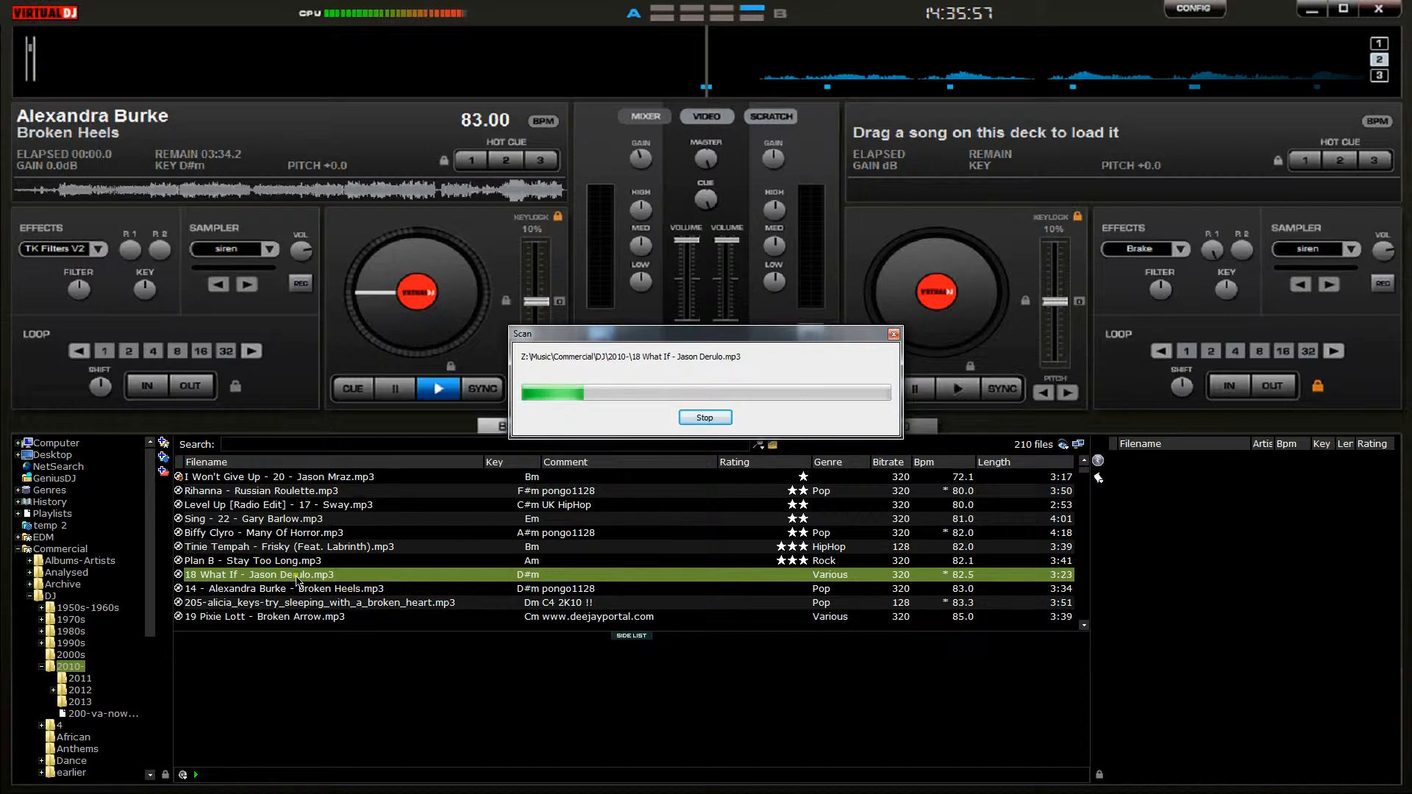
Open the Afroman folder in Albums-Artists and scan the tracks from Dopefiend through Tumbleweed for BPMs.
left_click(30, 560)
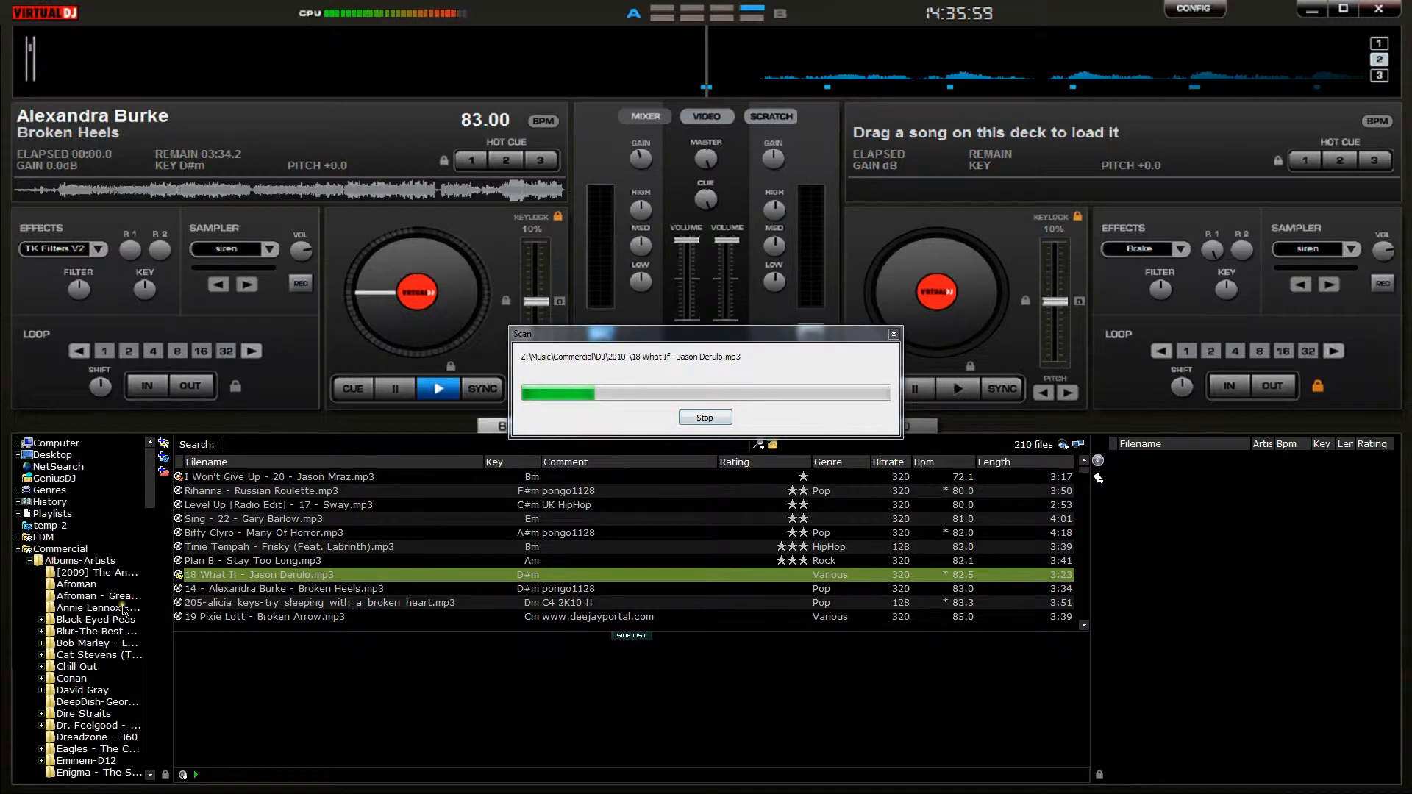
left_click(73, 584)
left_click(309, 564)
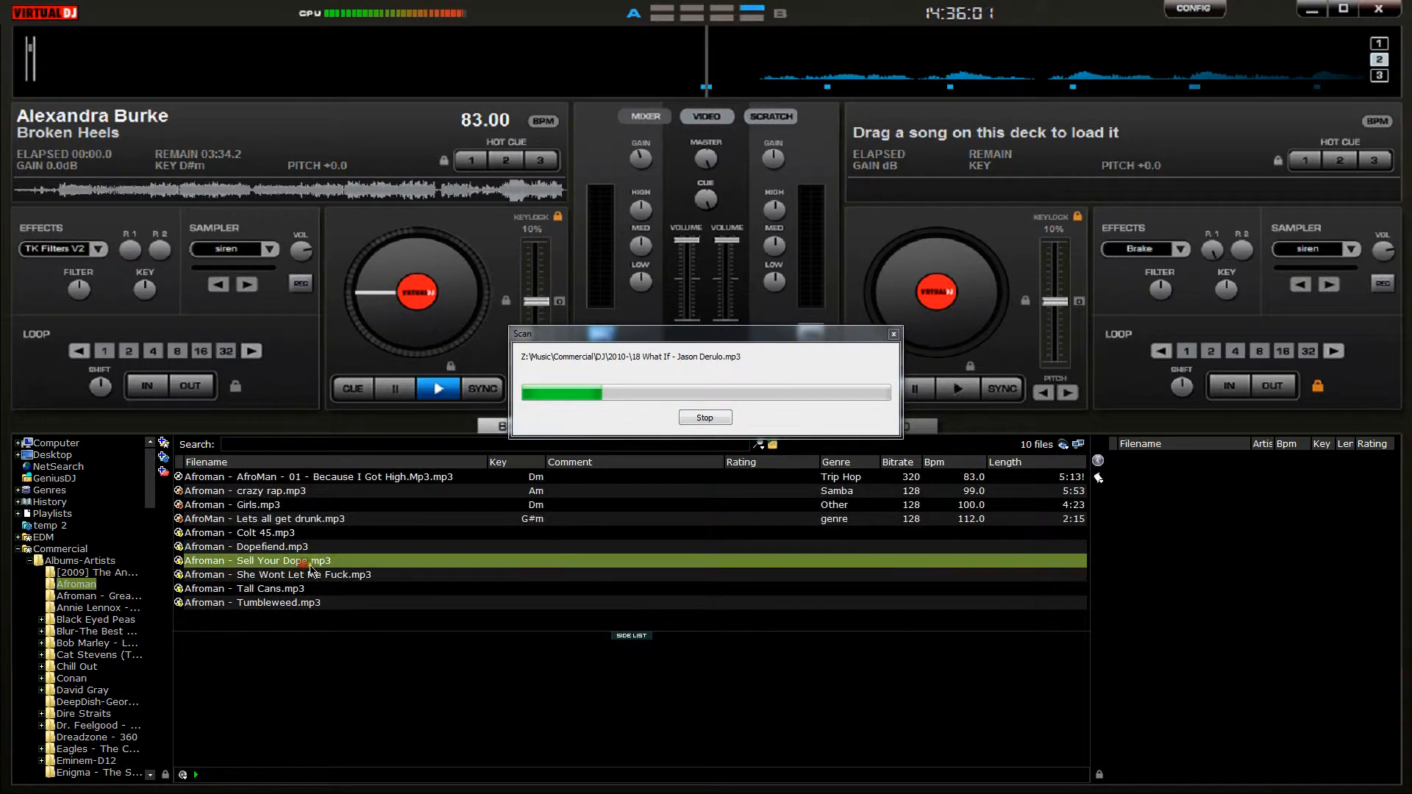
left_click(328, 603, "shift")
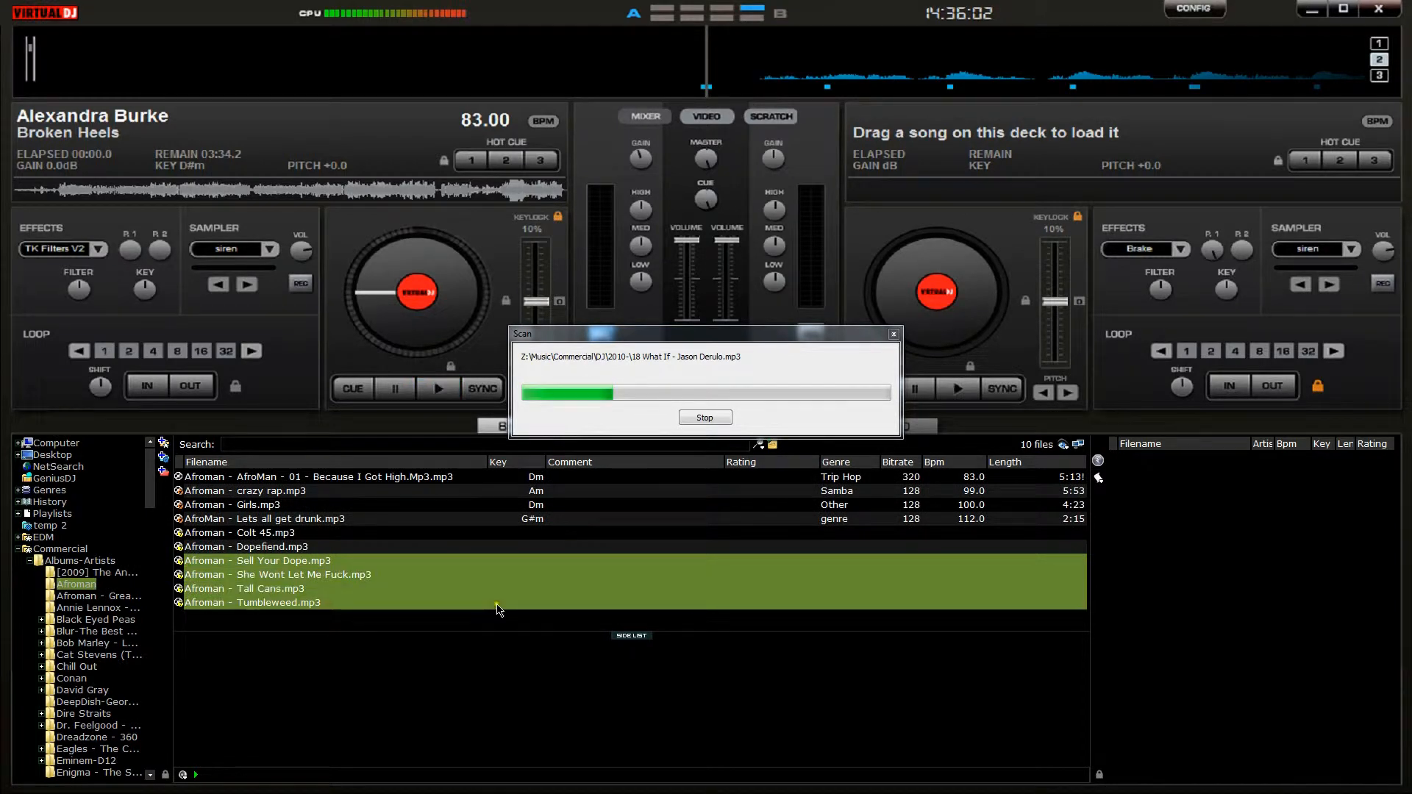
right_click(436, 580)
left_click(307, 547)
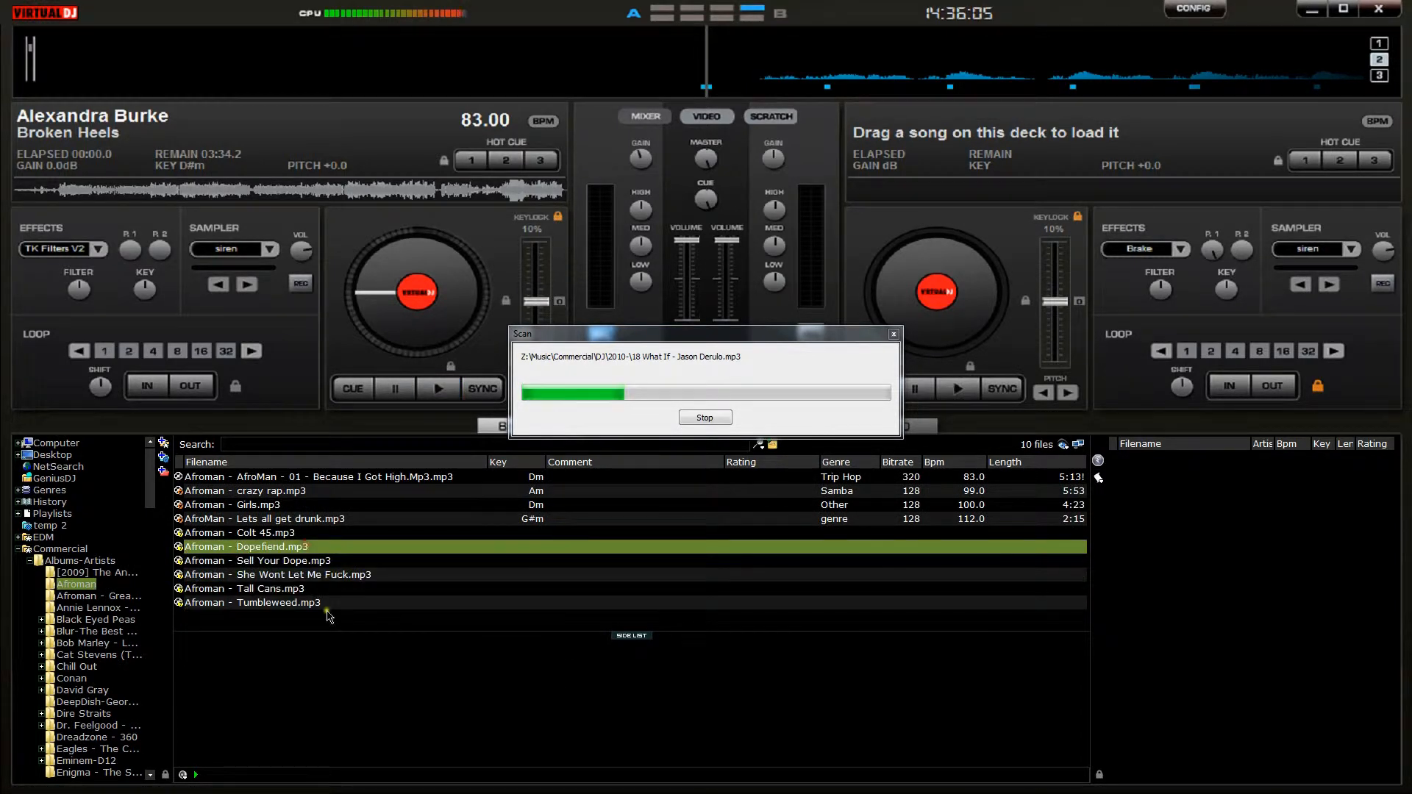
left_click(325, 604, "shift")
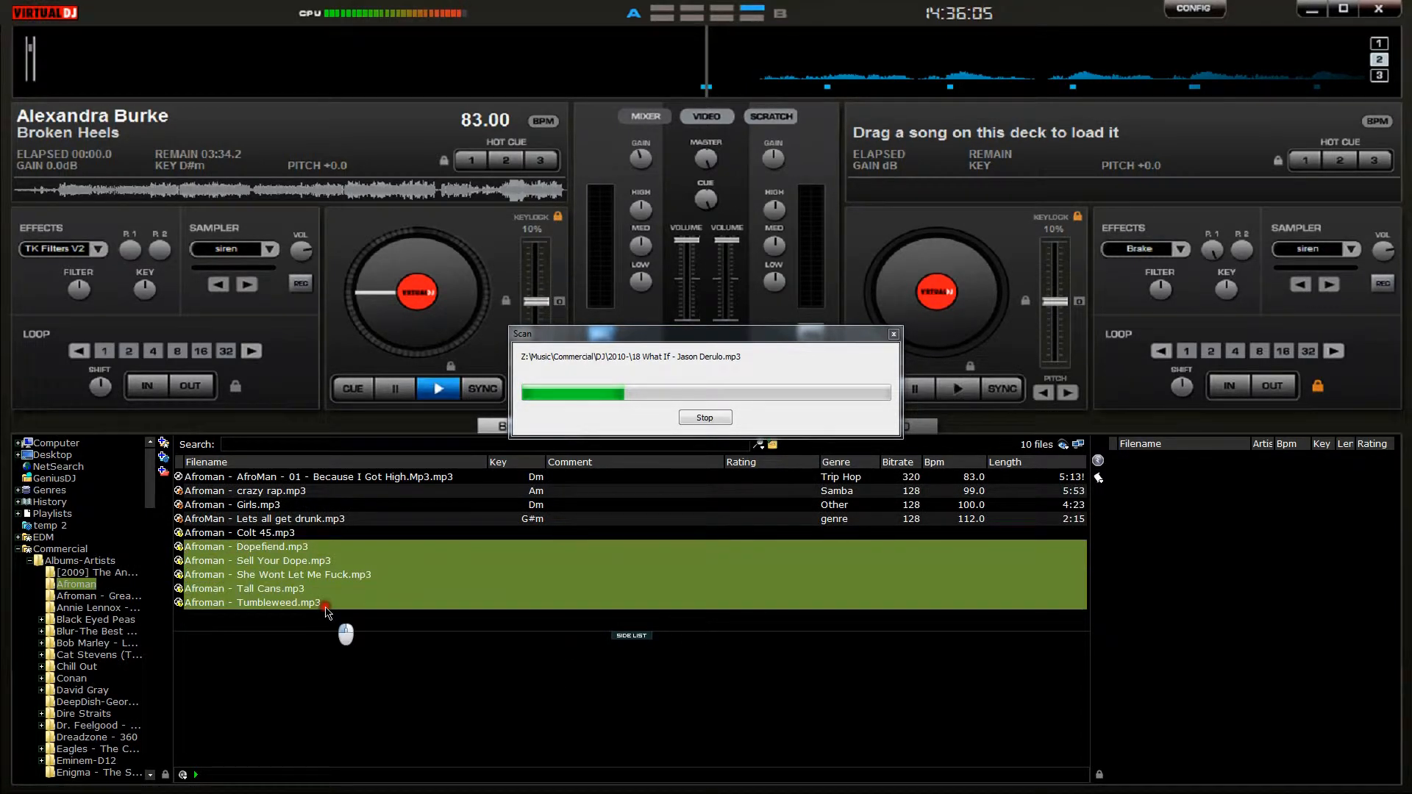
right_click(407, 564)
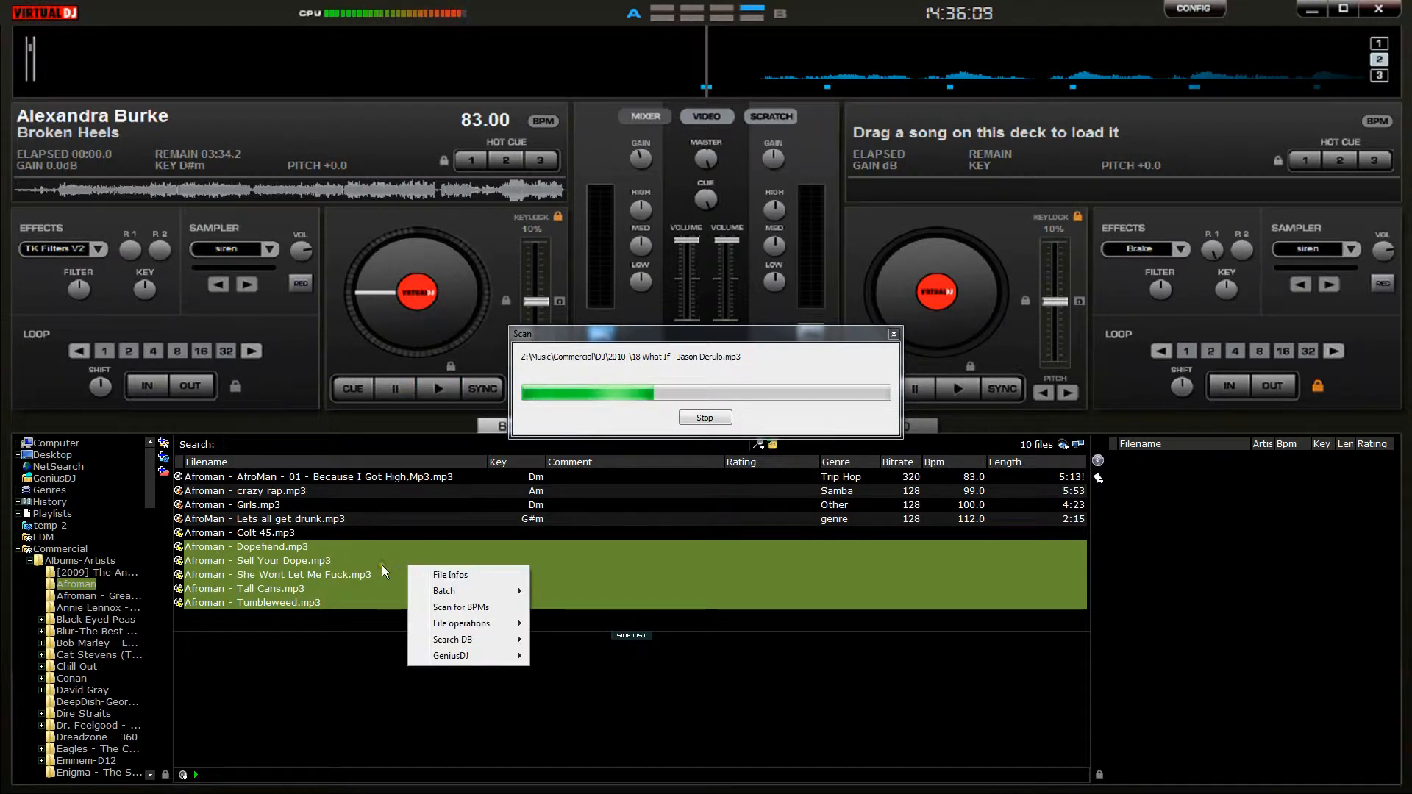
left_click(481, 608)
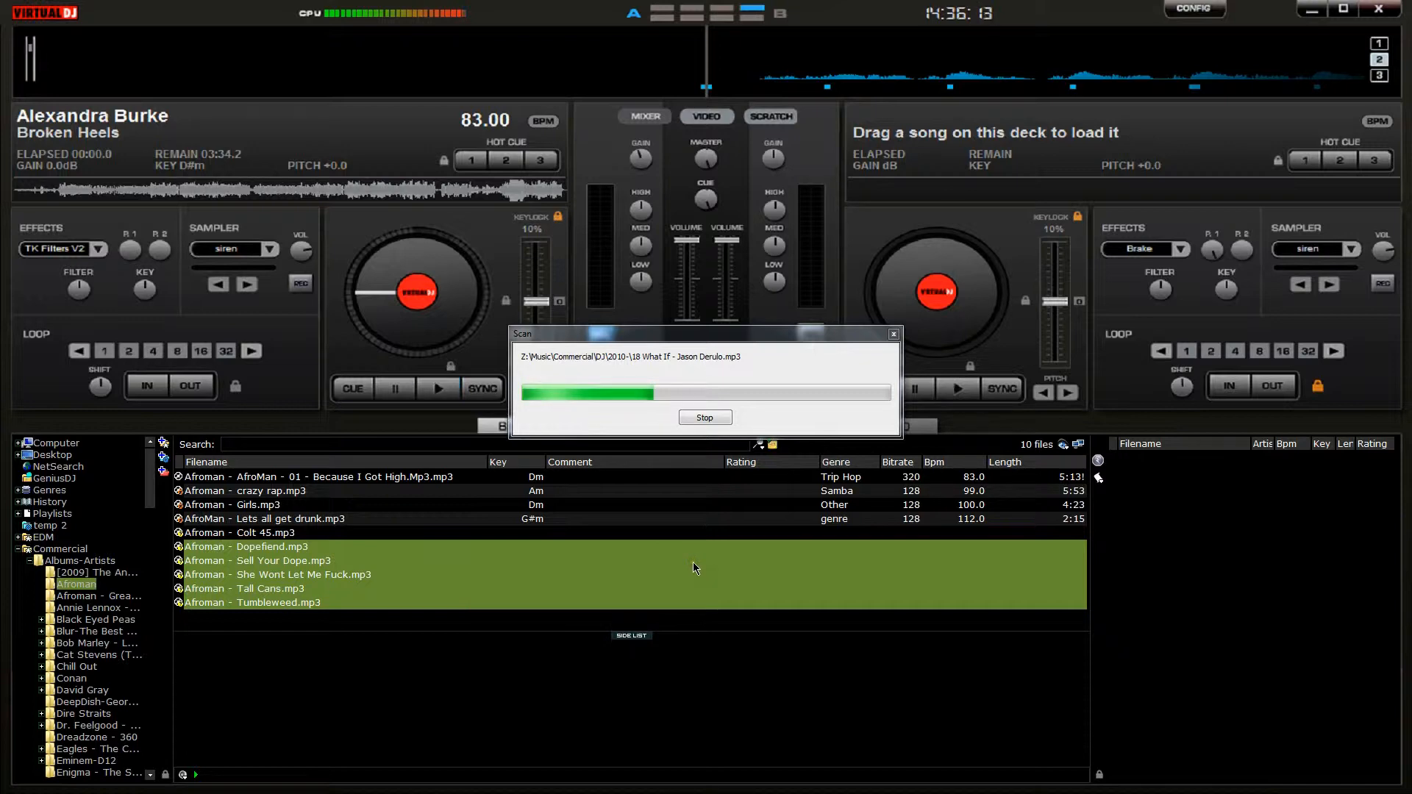
Request a BPM re-analysis of Afroman - Colt 45.mp3 and stop the running scan.
right_click(291, 534)
left_click(366, 575)
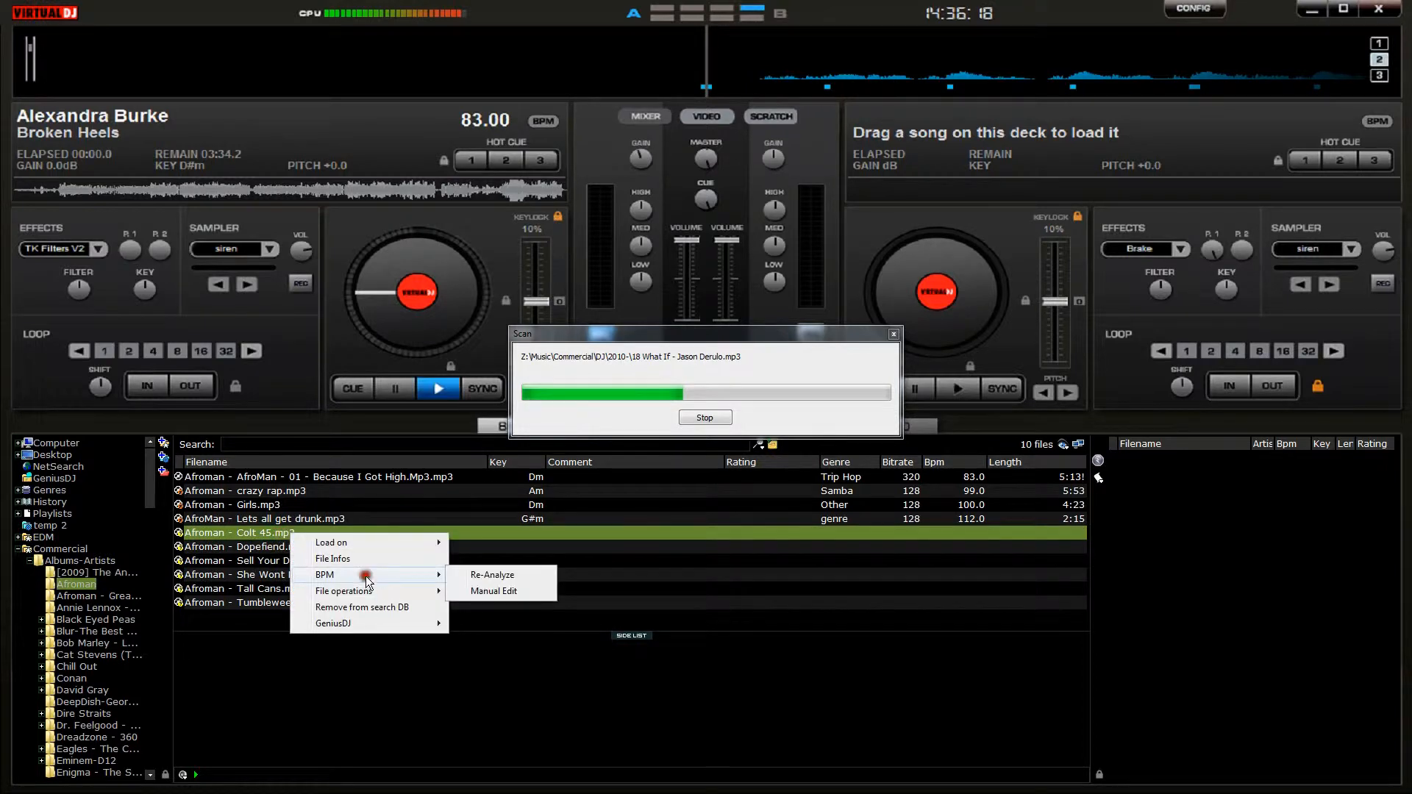
left_click(492, 575)
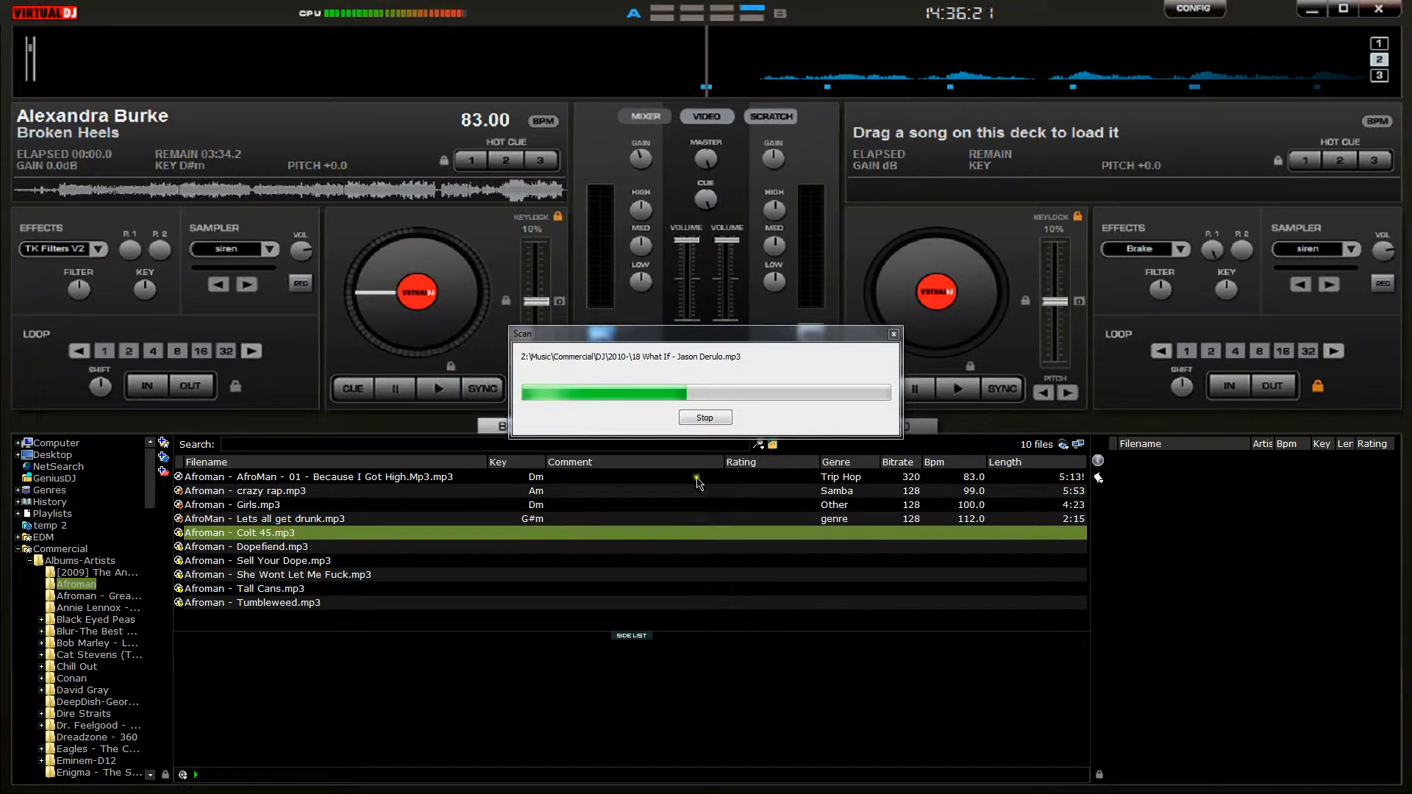
left_click(696, 420)
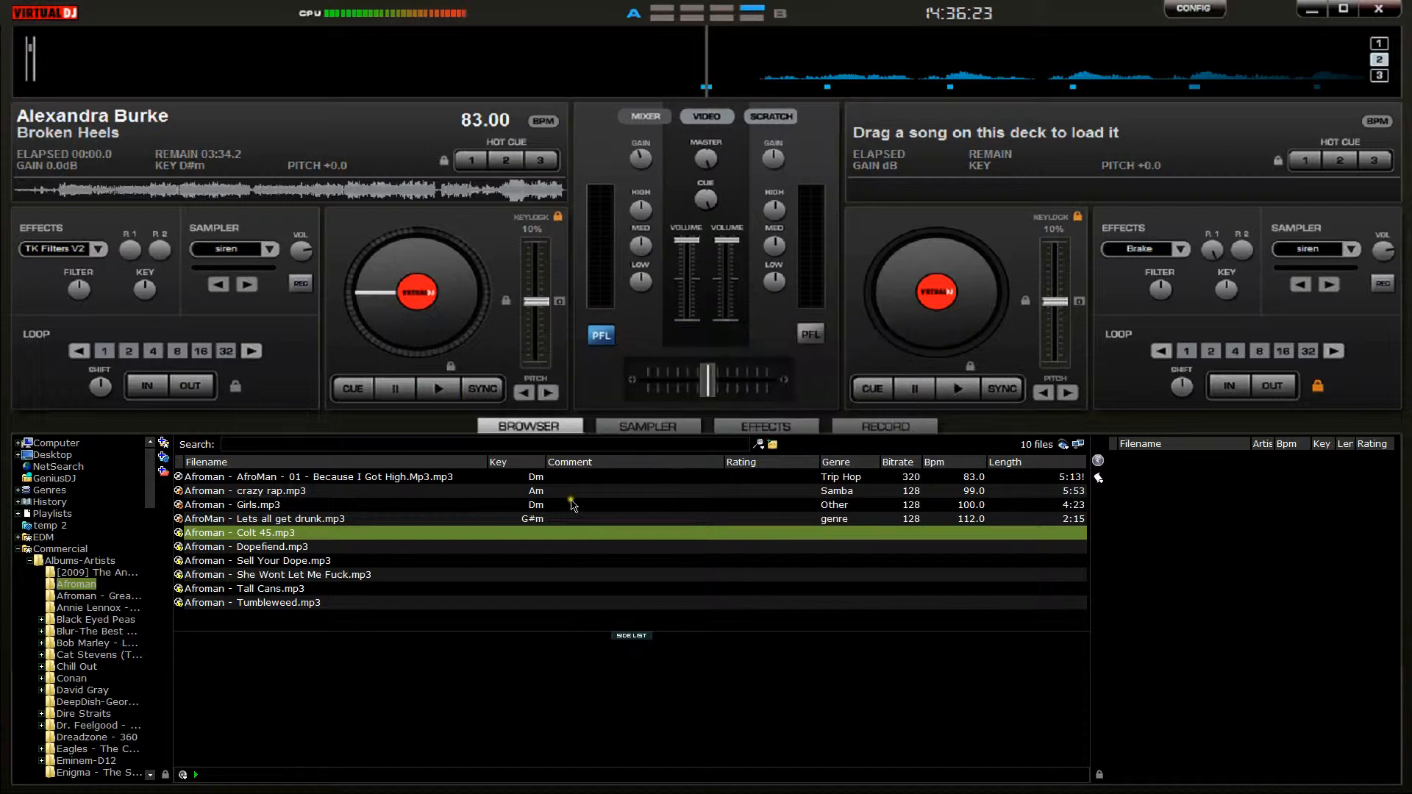
Try again to re-analyze the BPM of Afroman - Colt 45.mp3.
right_click(416, 538)
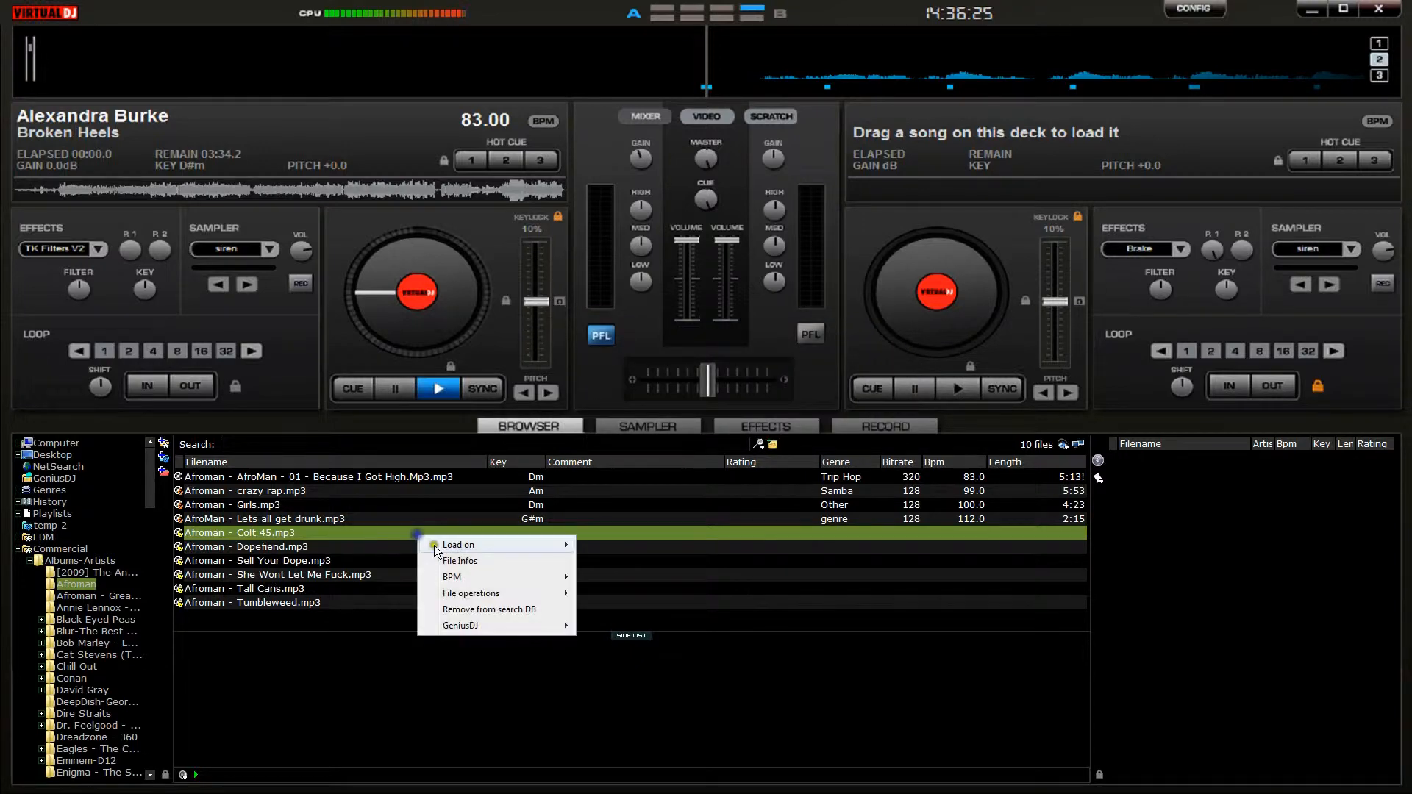
mouse_move(485, 580)
left_click(626, 577)
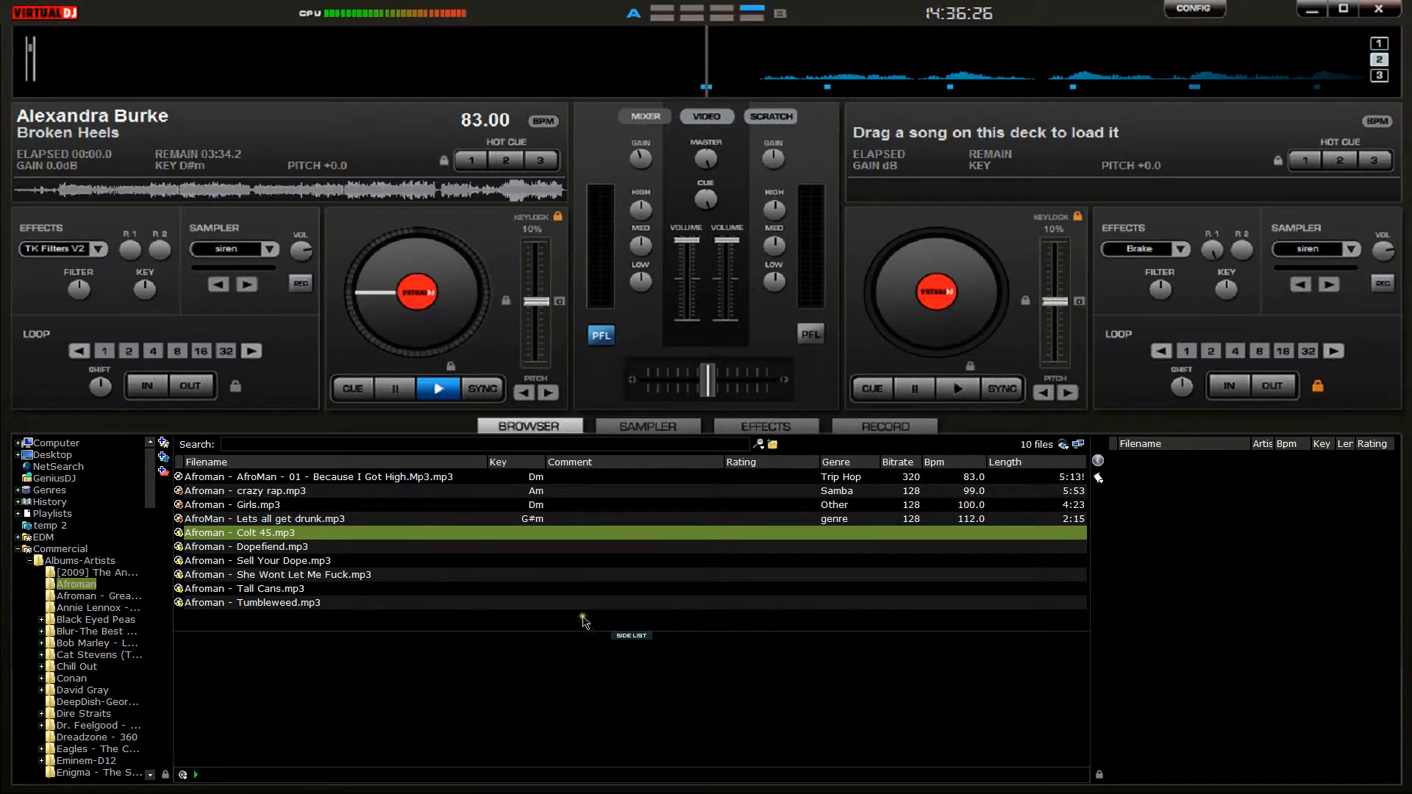
Open the Afroman Greatest Hits folder and re-analyze the BPM of 01-afroman-lets_all_get_drunk_(with_guitar_solo).mp3.
left_click(123, 594)
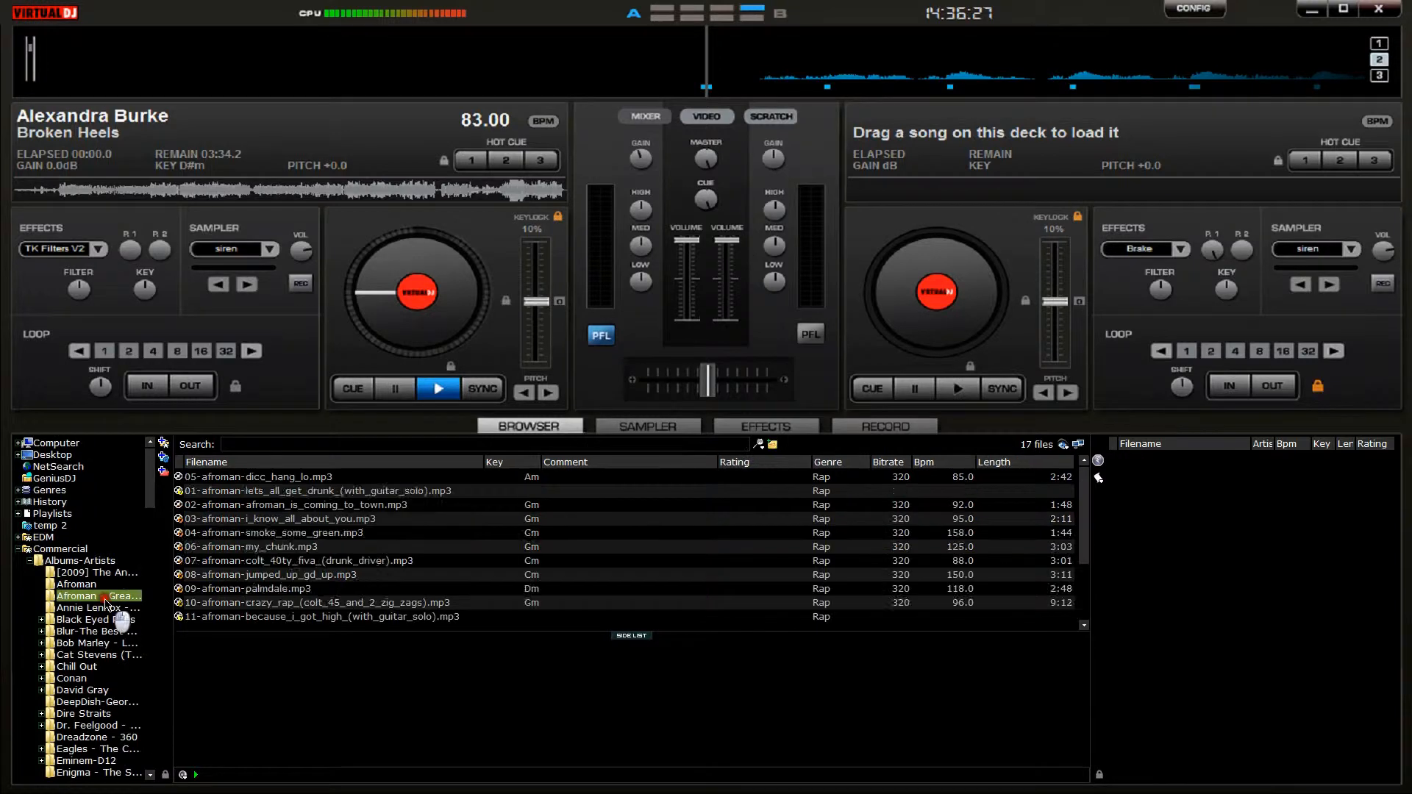
left_click(674, 578)
left_click(744, 605)
right_click(746, 607)
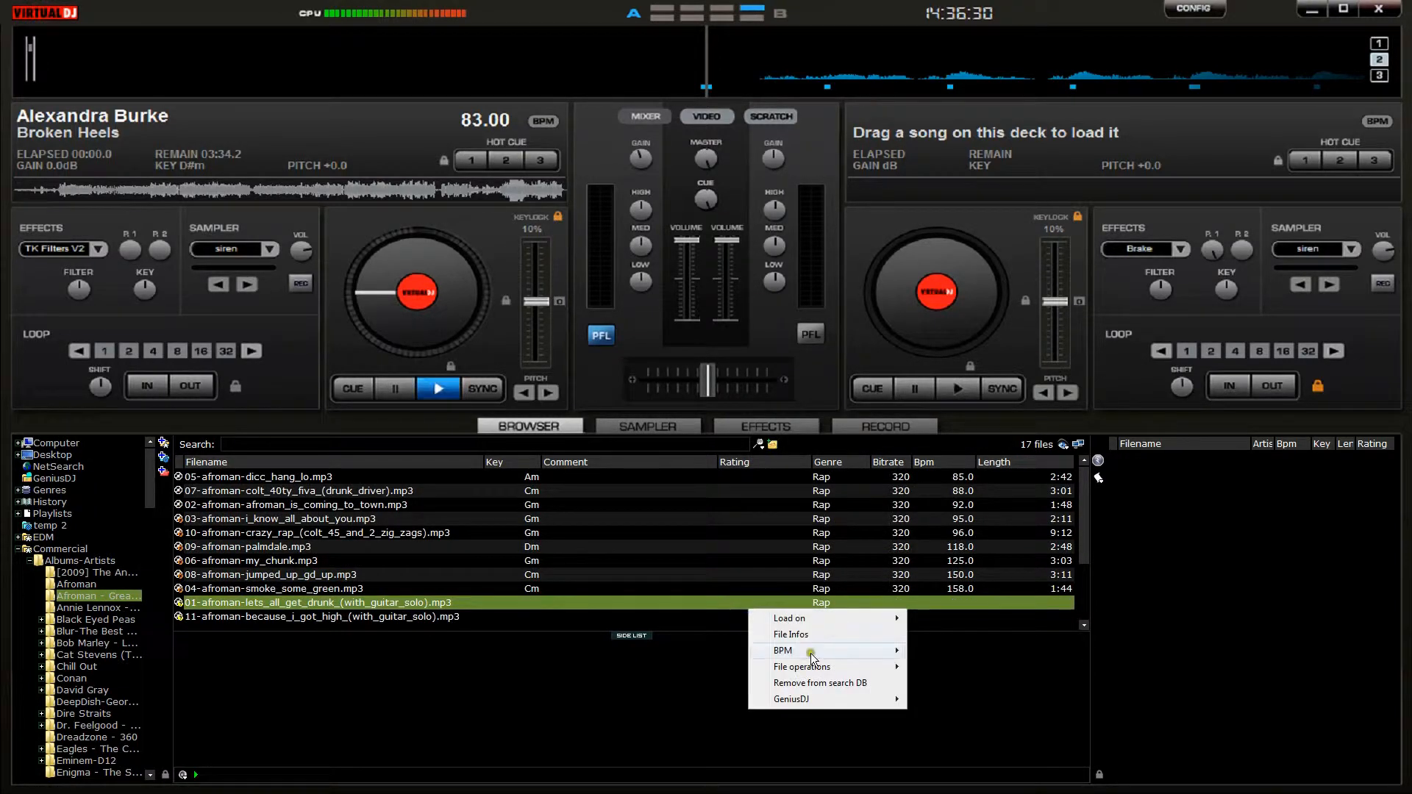
mouse_move(813, 652)
left_click(946, 653)
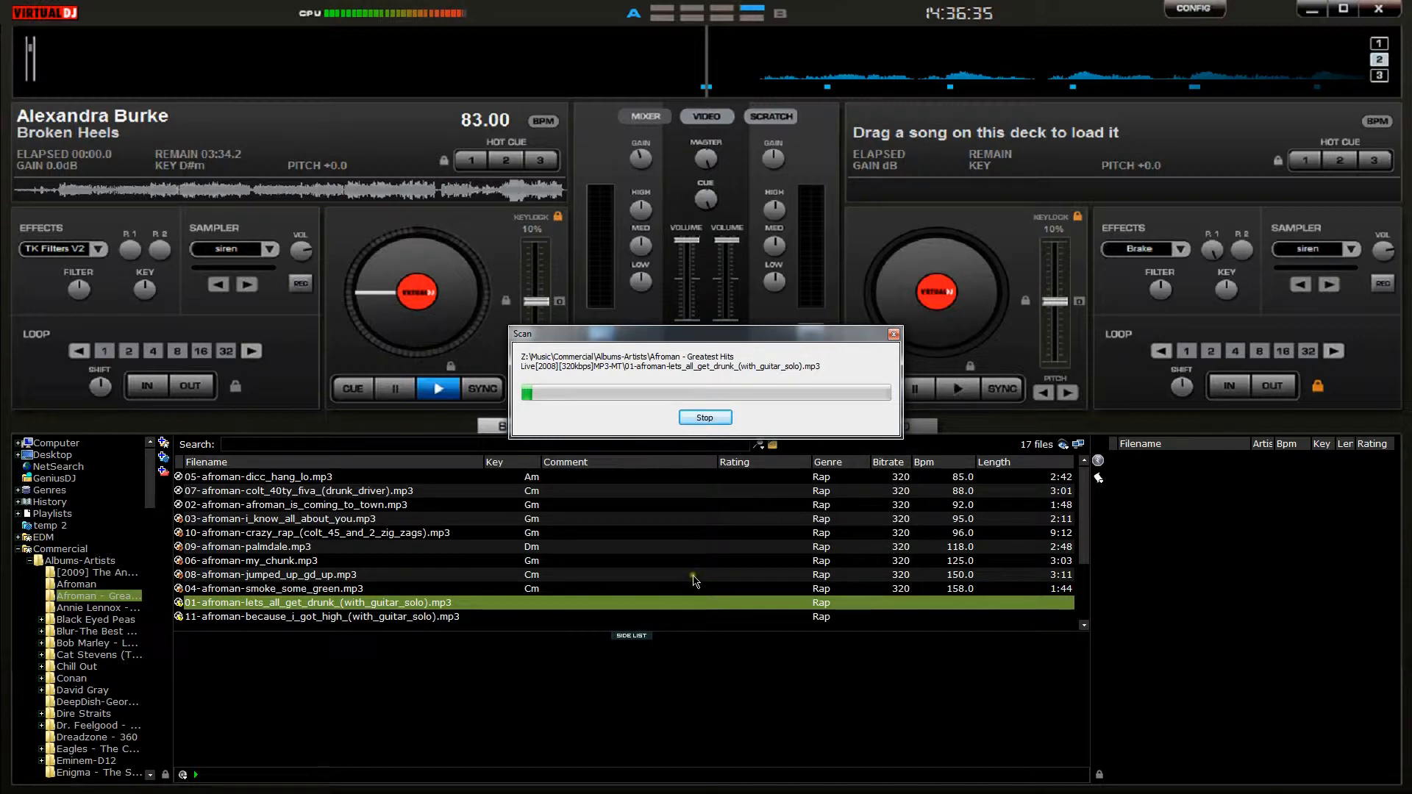
Show the Commercial folder's scan options without running one, collapse the folder, and stop the running BPM scan.
left_click(699, 588)
right_click(56, 549)
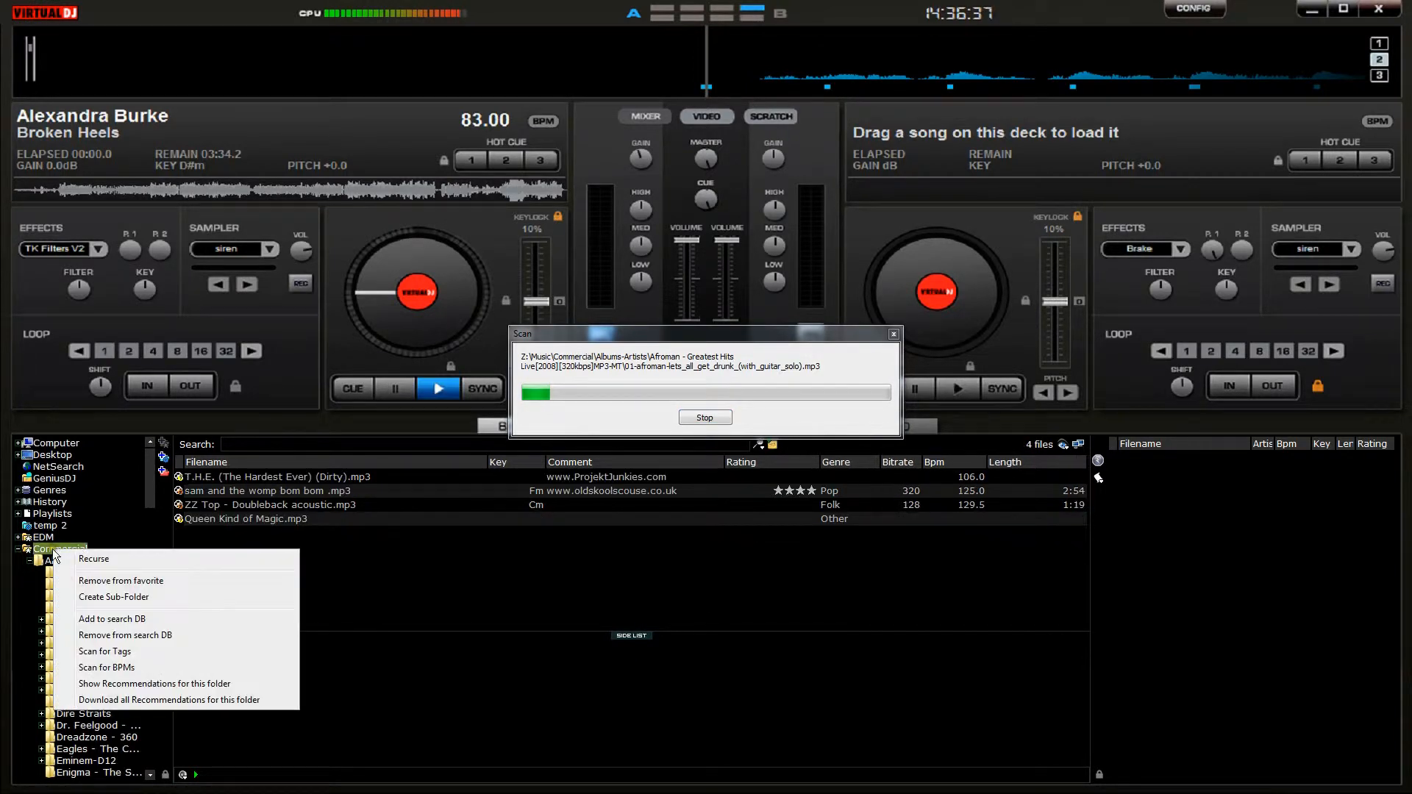
left_click(26, 552)
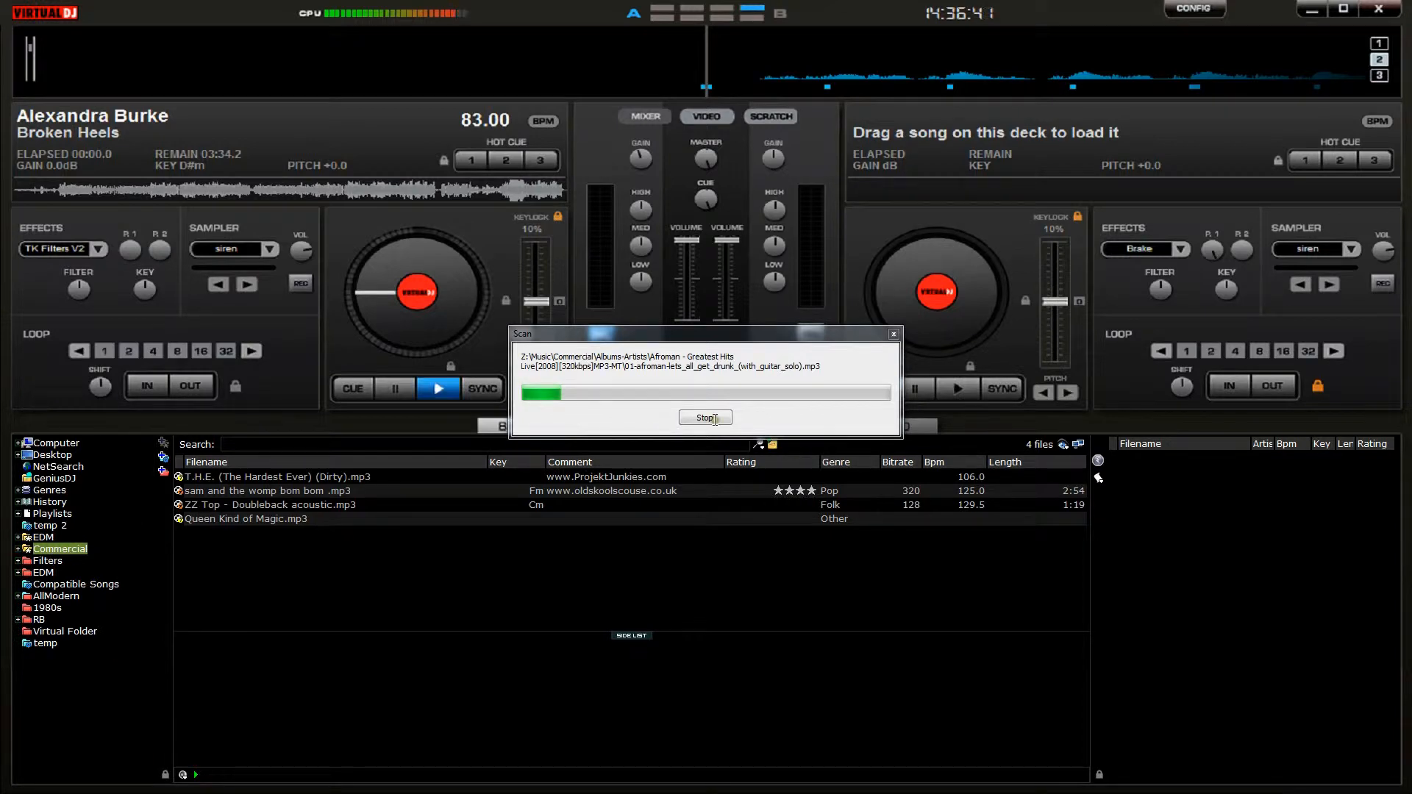
left_click(713, 418)
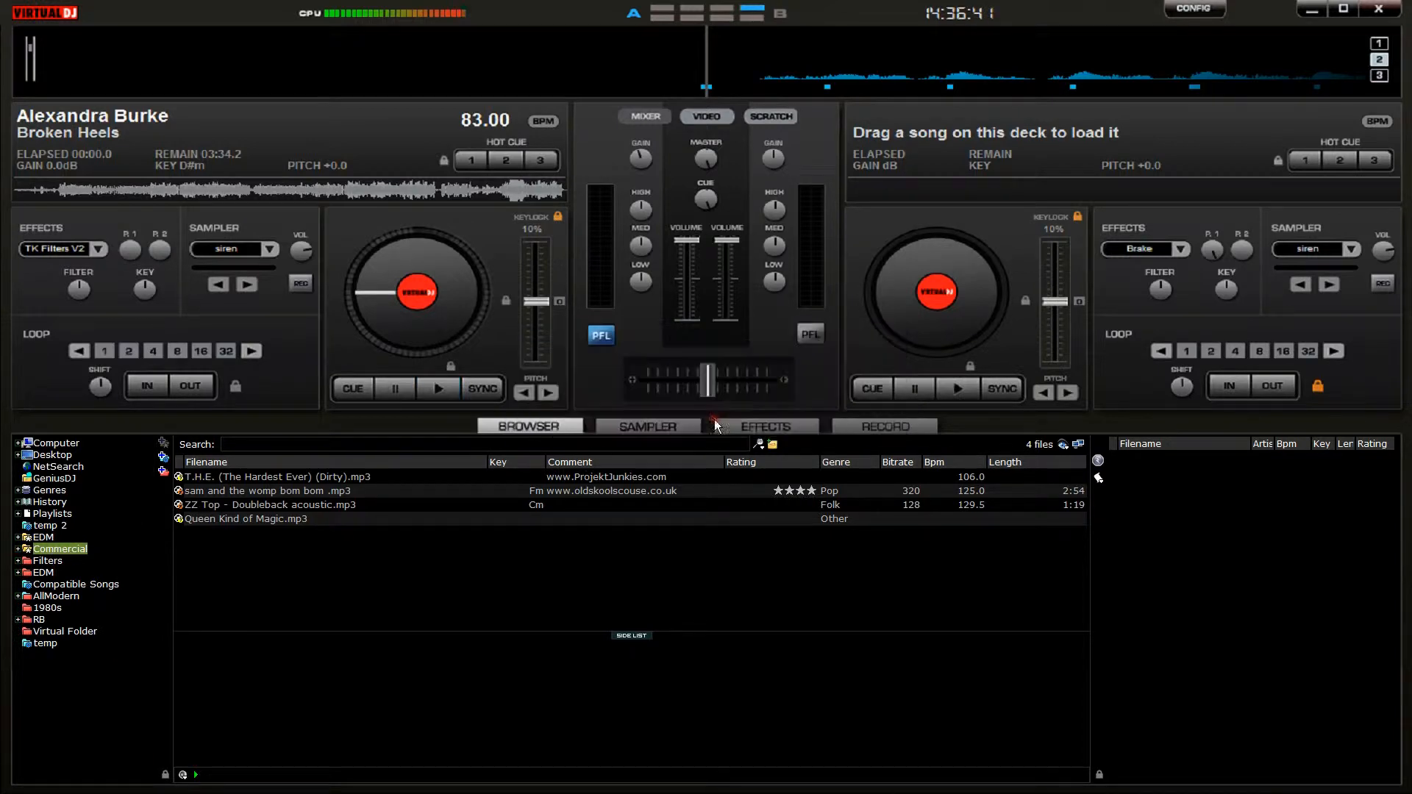
Dismiss the Commercial folder's options, expand Commercial and its DJ subfolder, and show the tracks in the 2010- folder.
right_click(67, 550)
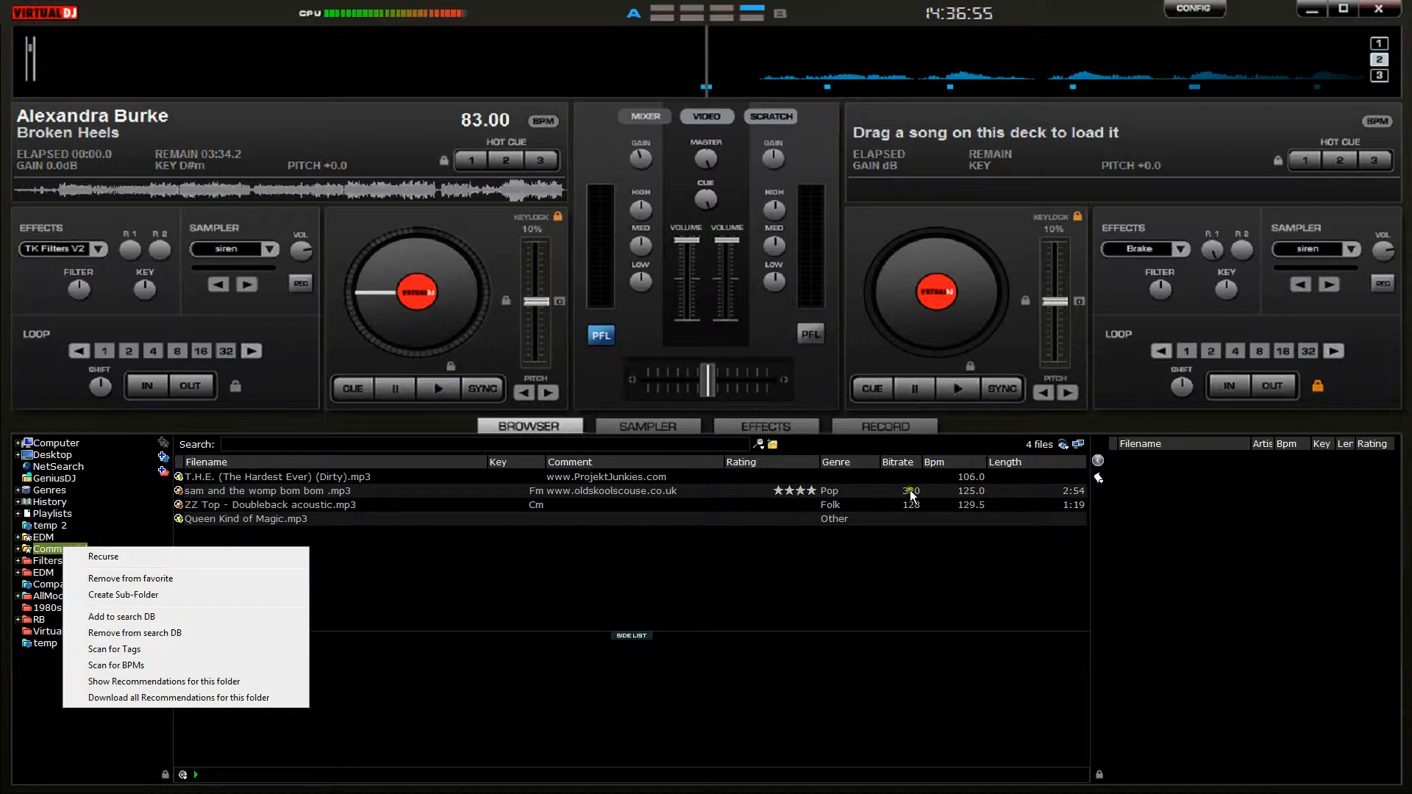
left_click(16, 549)
left_click(30, 596)
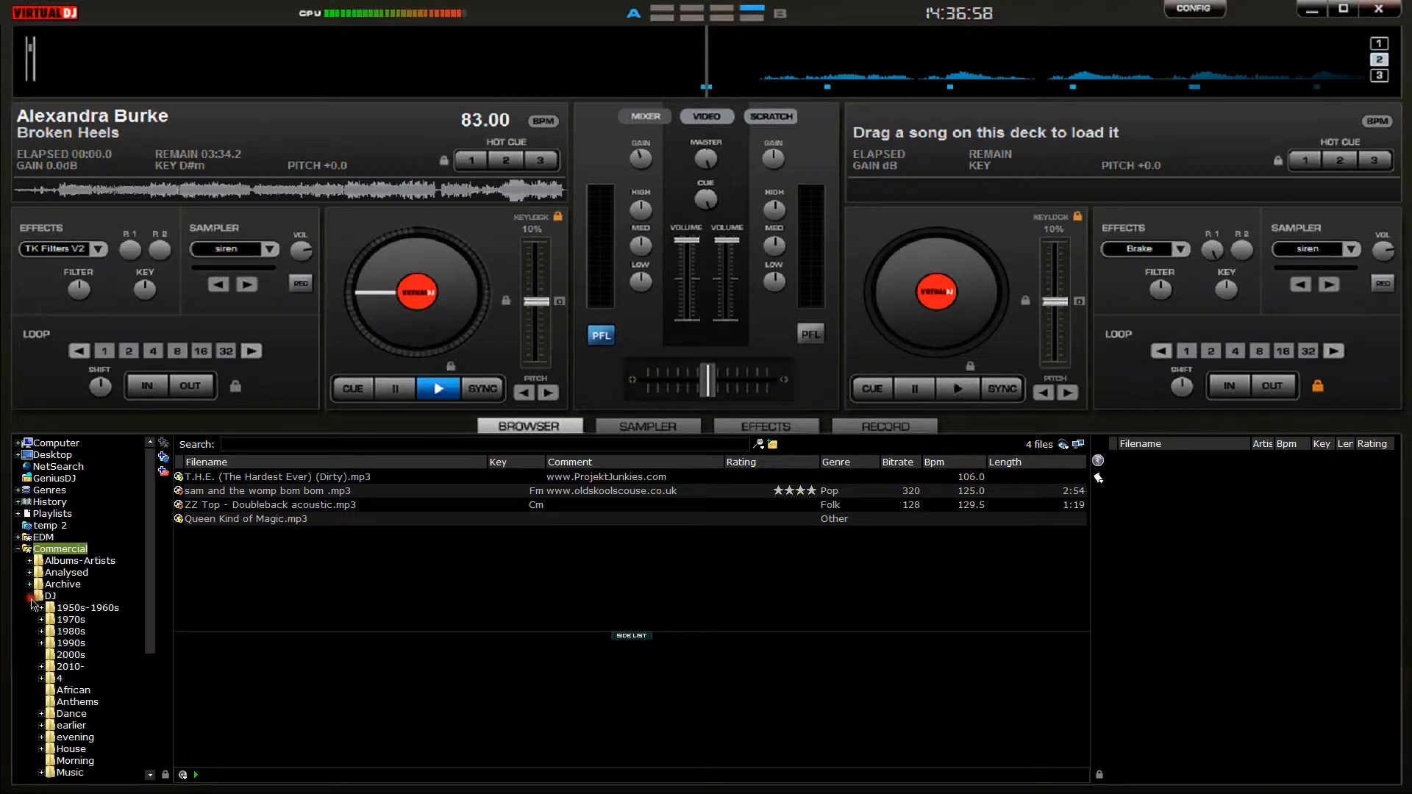
left_click(72, 666)
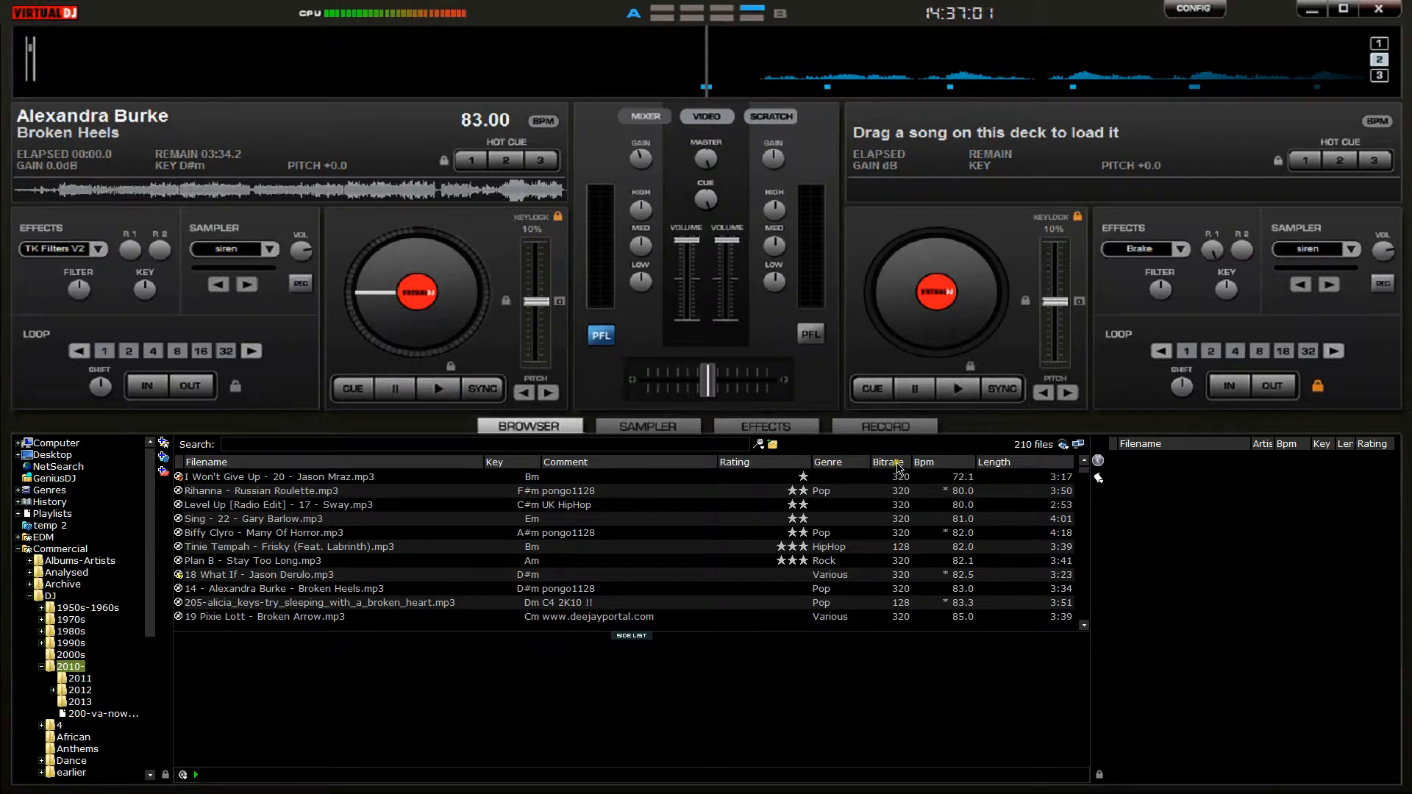
Sort the 2010- tracks by BPM in descending and back in ascending order, and load Level Up [Radio Edit] - 17 - Sway.mp3 on deck A.
left_click(932, 463)
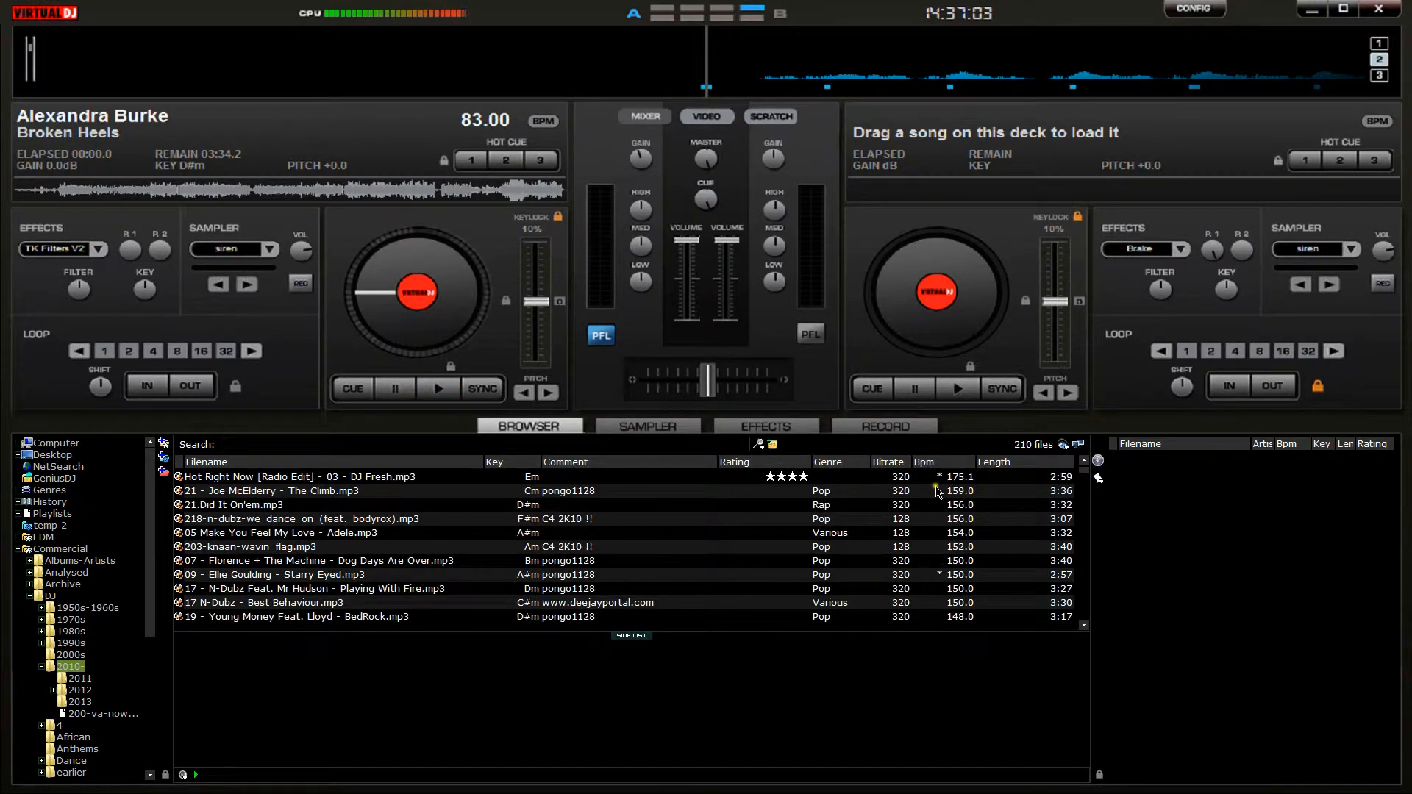
left_click(936, 463)
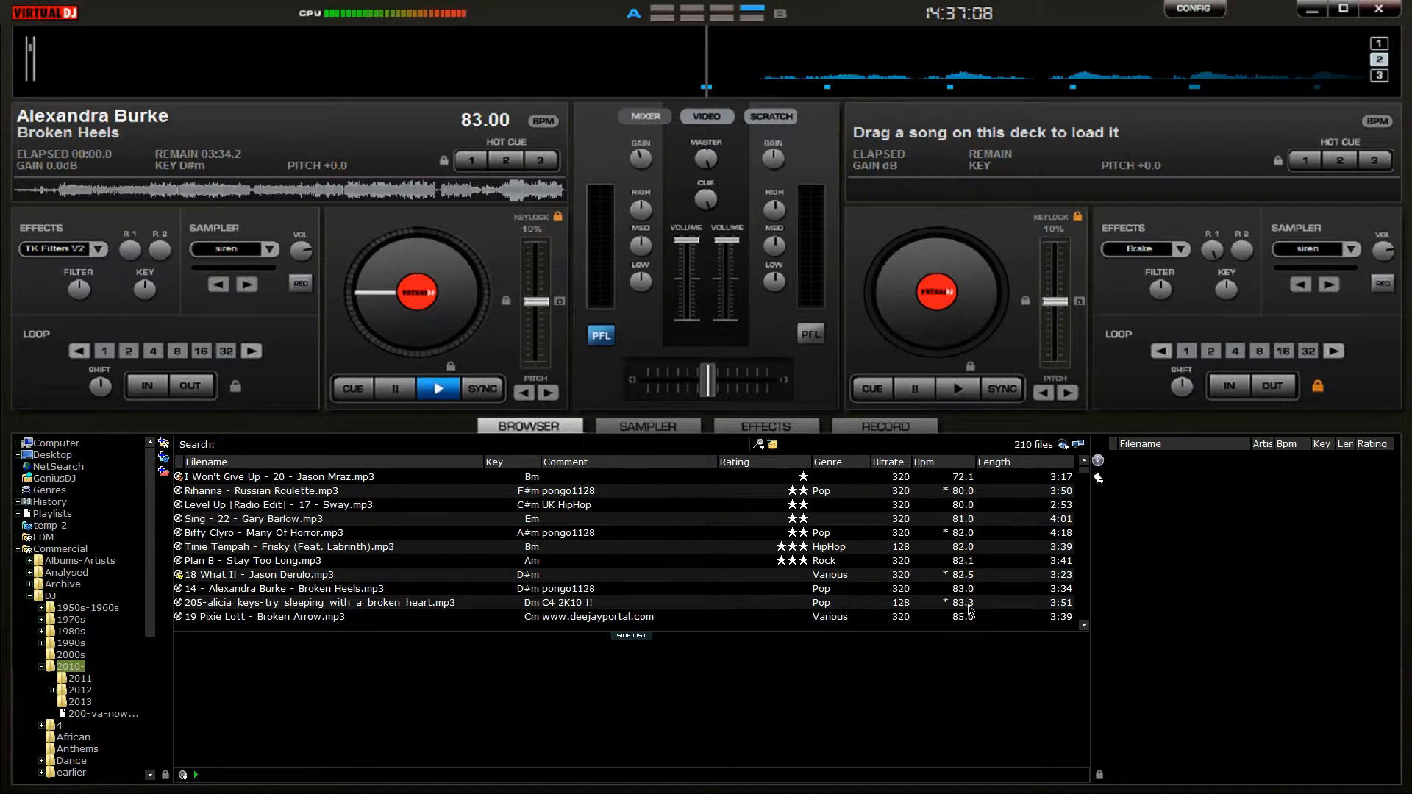
left_click_drag(960, 507, 484, 279)
left_click(916, 561)
scroll(915, 586, "down", 2)
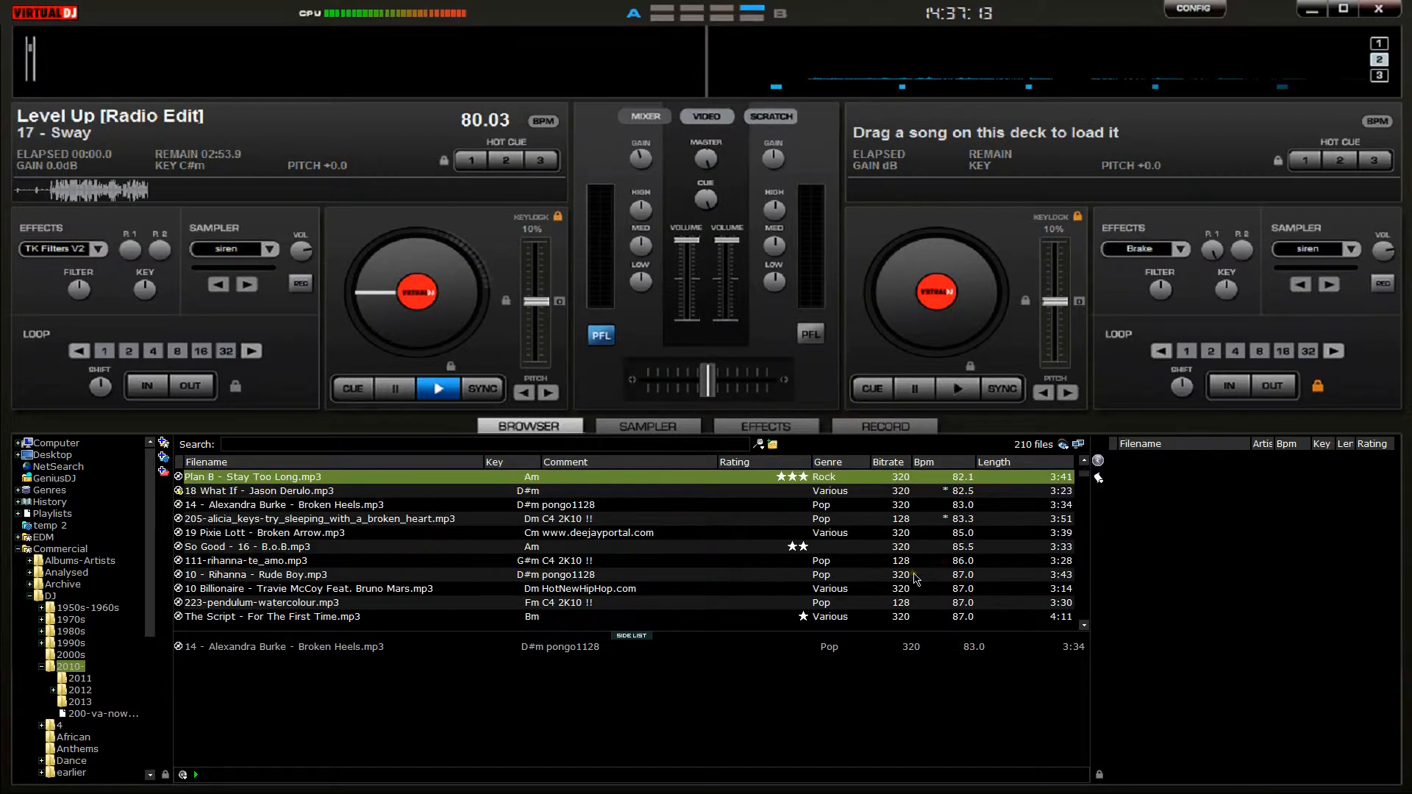
scroll(915, 586, "up", 2)
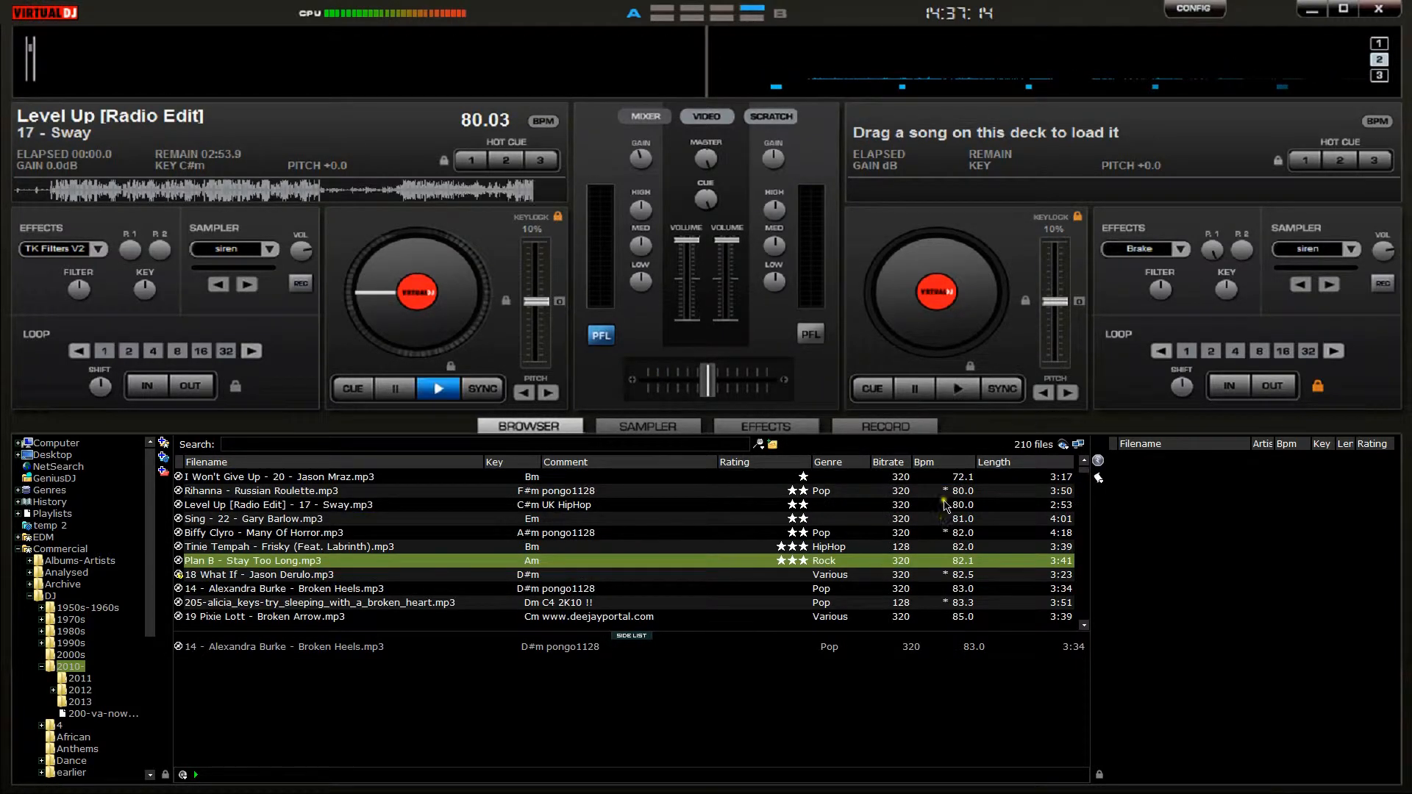
Load Sing - 22 - Gary Barlow.mp3 on deck B and replace it with Tinie Tempah - Frisky (Feat. Labrinth).mp3.
left_click_drag(886, 524, 977, 324)
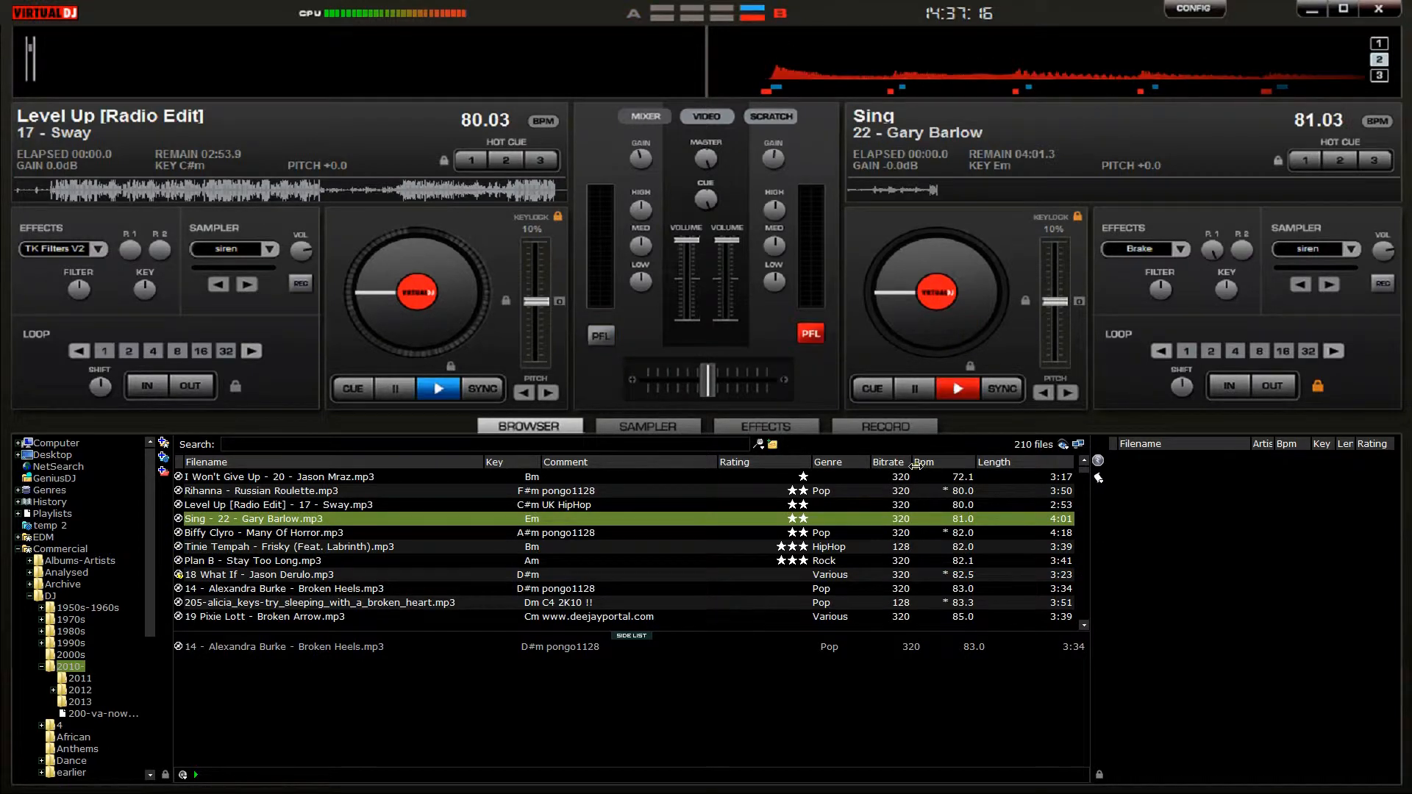
left_click(838, 550)
left_click_drag(896, 412, 919, 372)
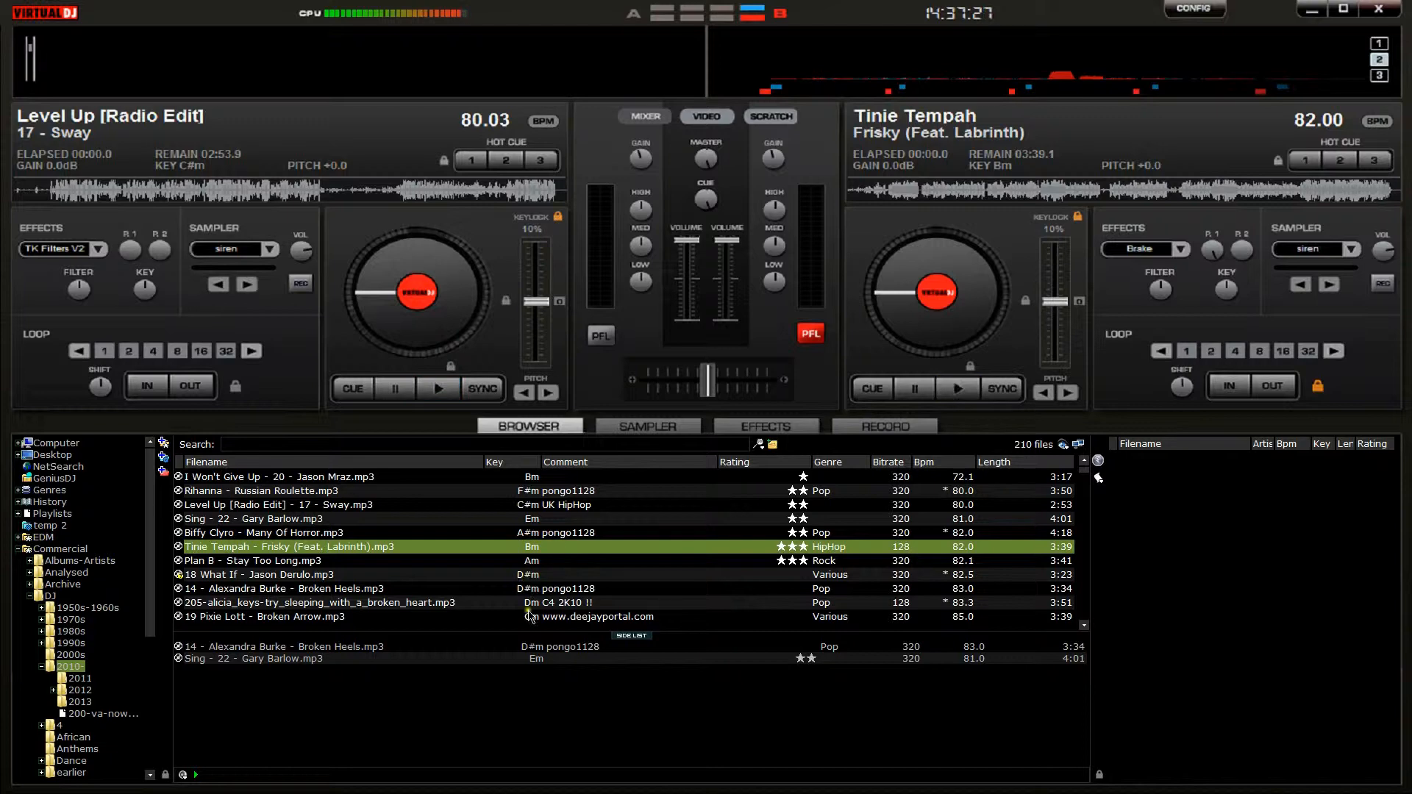
Sort the 2010- tracks by key and examine how the songs are grouped under each key.
left_click(513, 465)
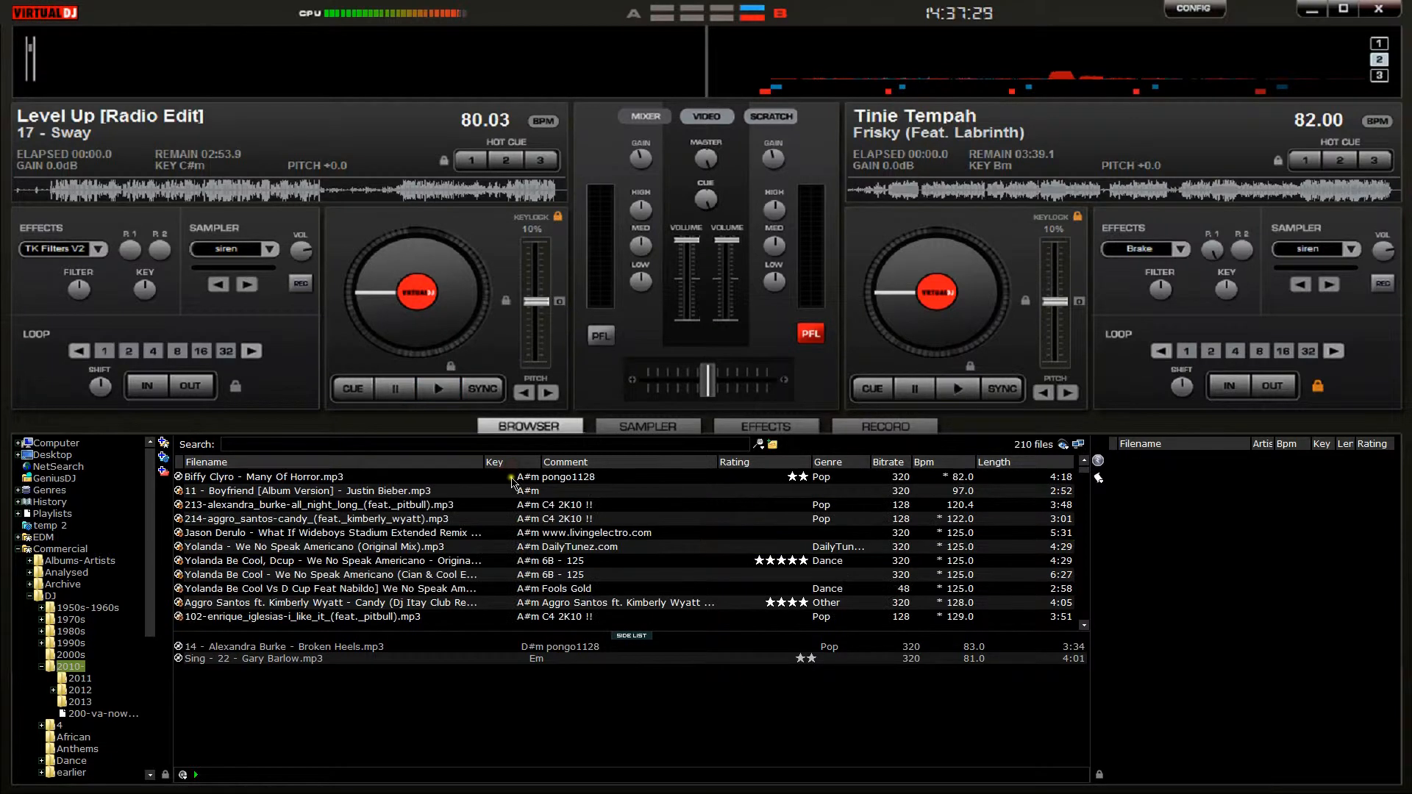
left_click(492, 520)
scroll(459, 546, "down", 4)
scroll(464, 547, "down", 8)
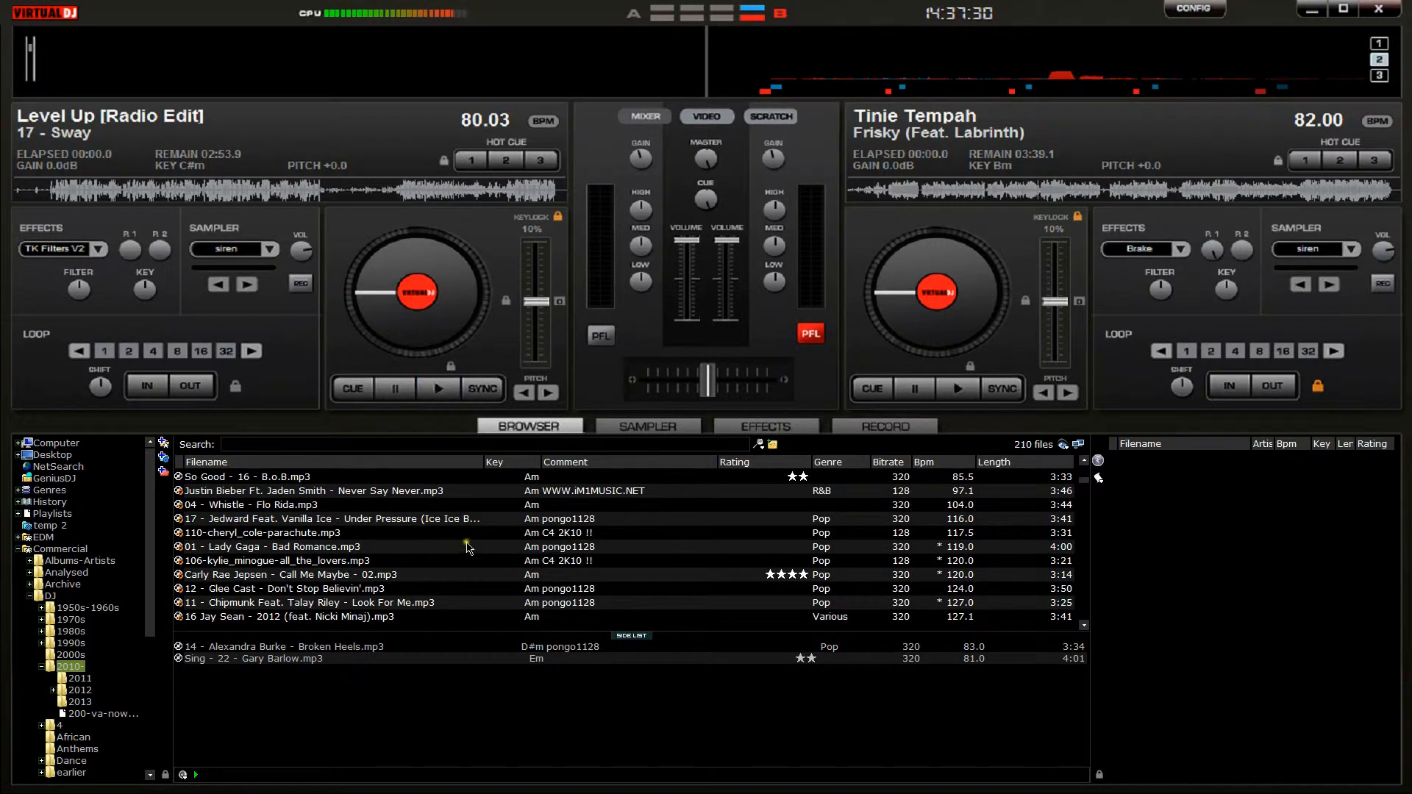
scroll(479, 548, "down", 8)
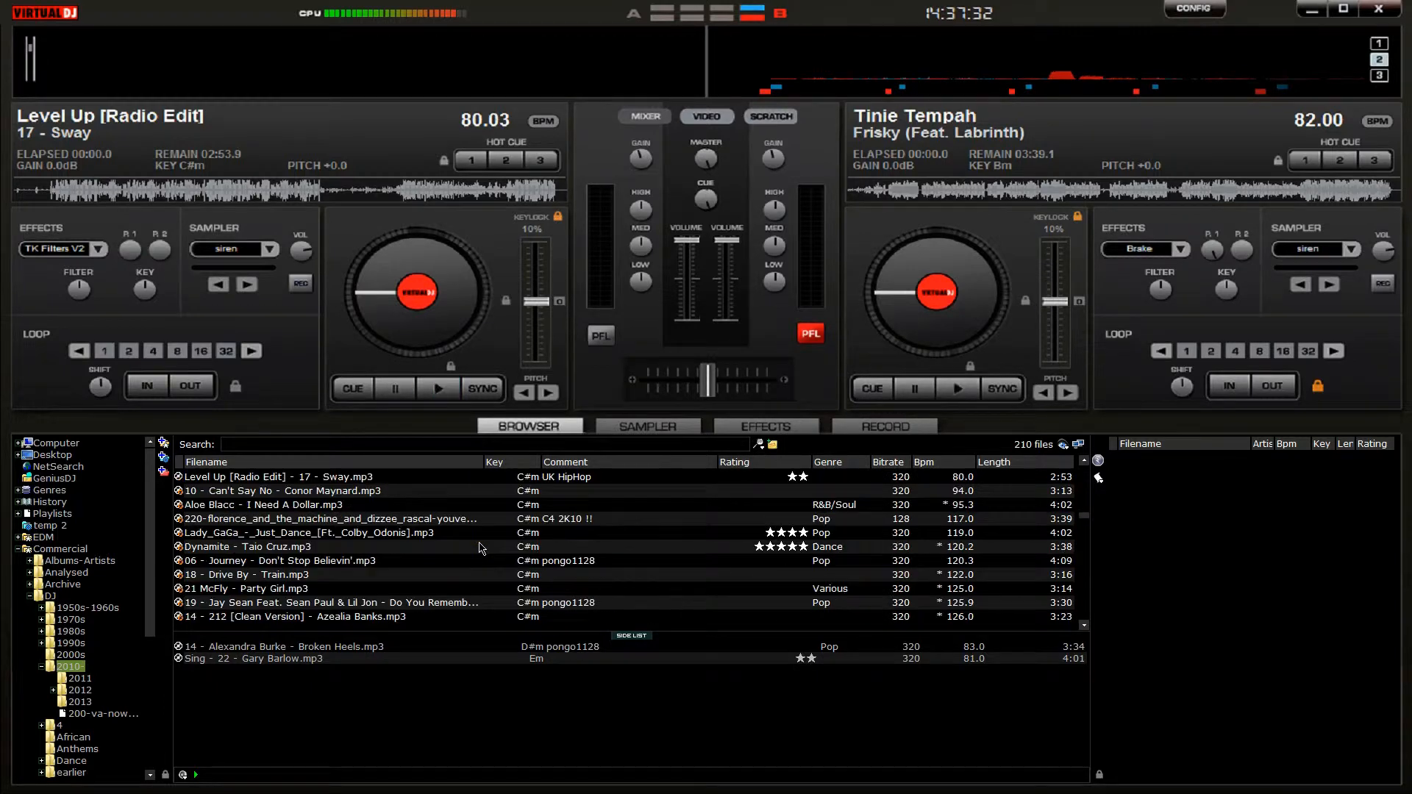
scroll(479, 548, "down", 3)
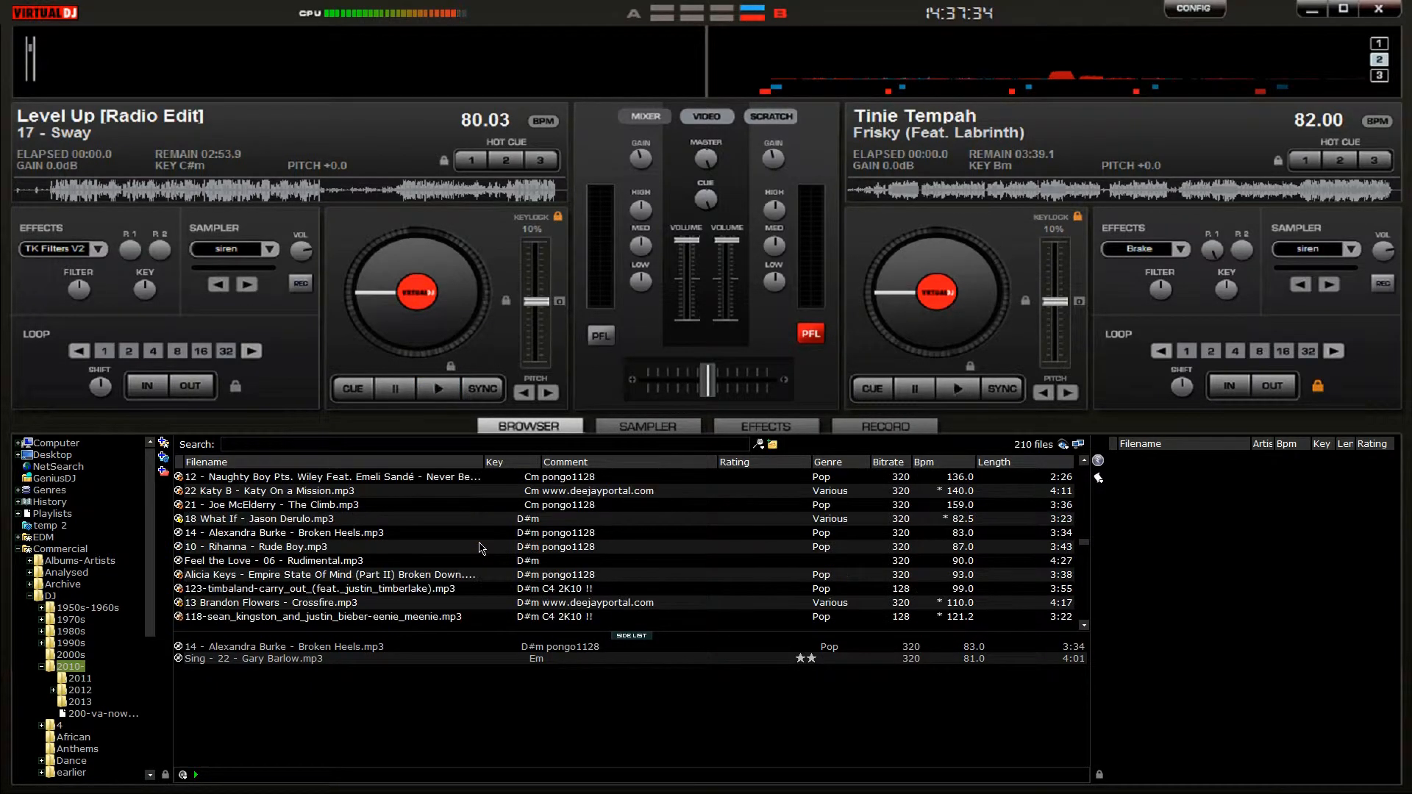
scroll(489, 548, "up", 8)
scroll(508, 523, "up", 10)
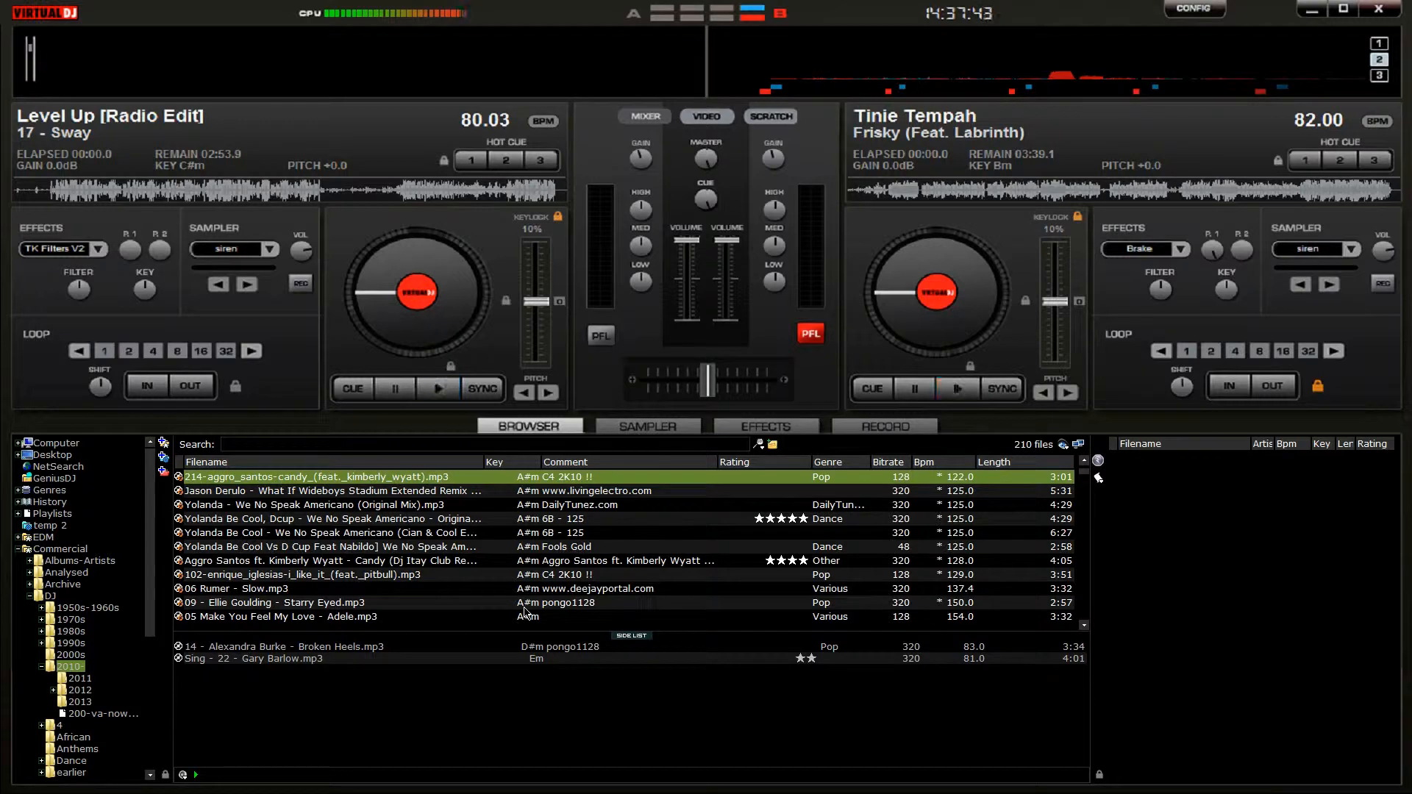
scroll(524, 611, "down", 10)
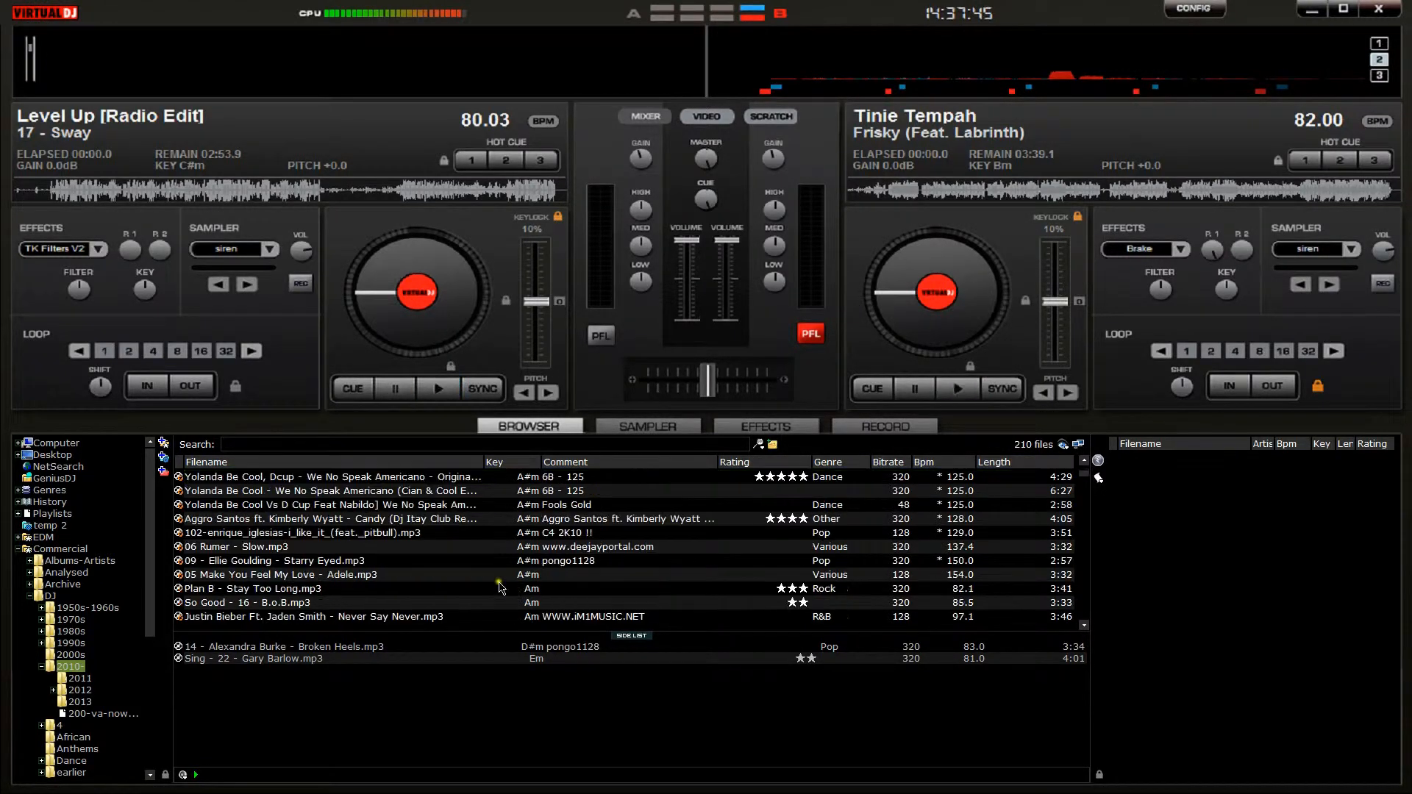
scroll(478, 549, "down", 4)
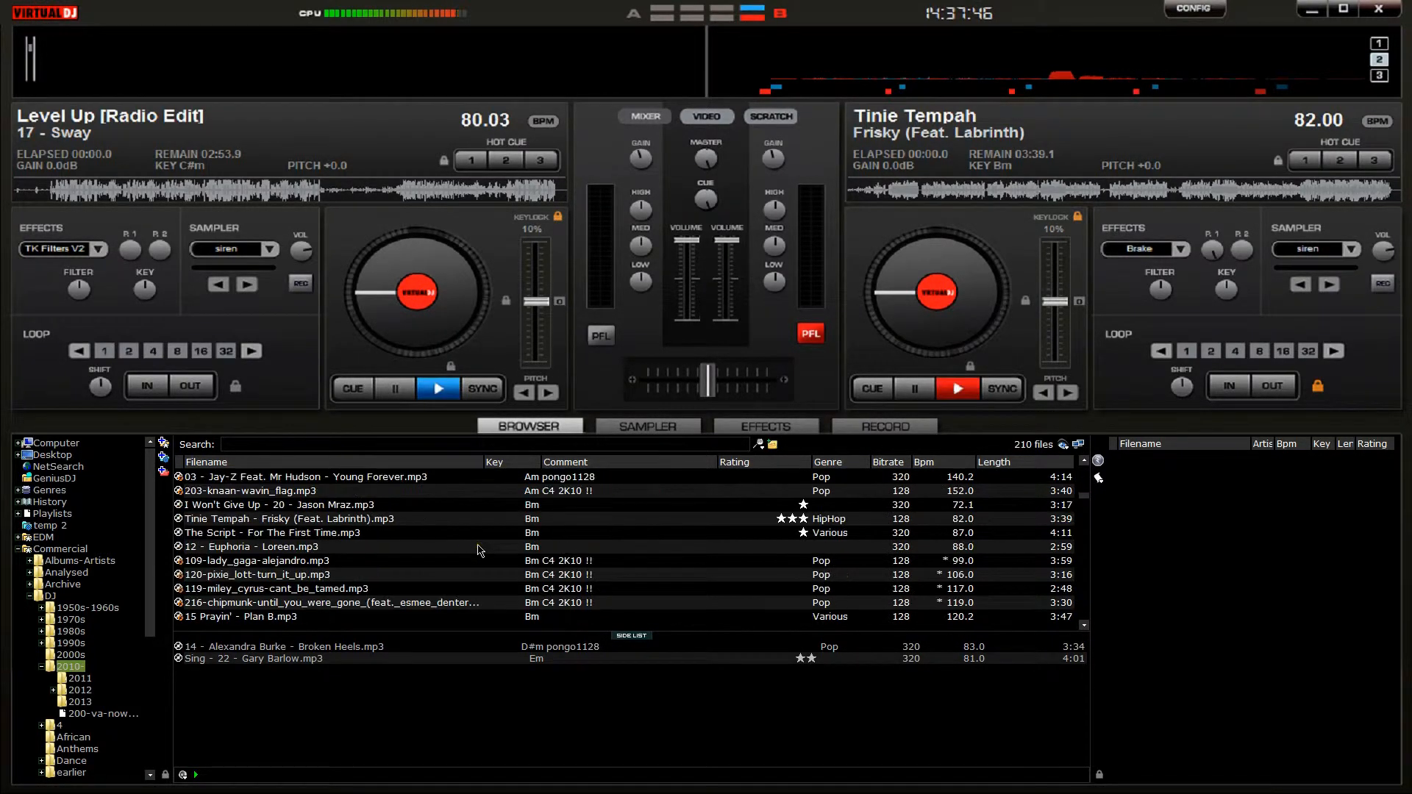
scroll(477, 547, "up", 5)
scroll(476, 547, "down", 5)
scroll(506, 535, "up", 5)
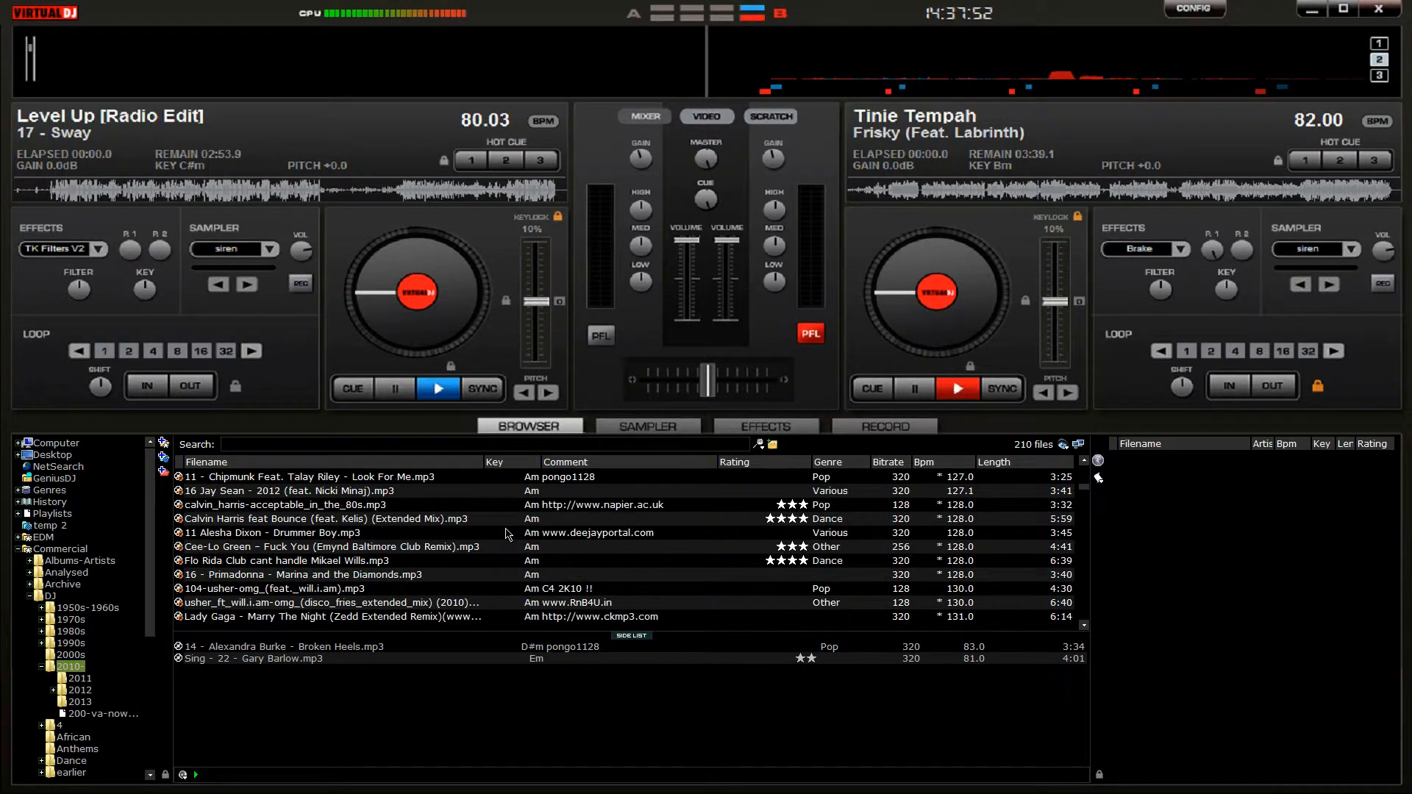
scroll(506, 535, "down", 4)
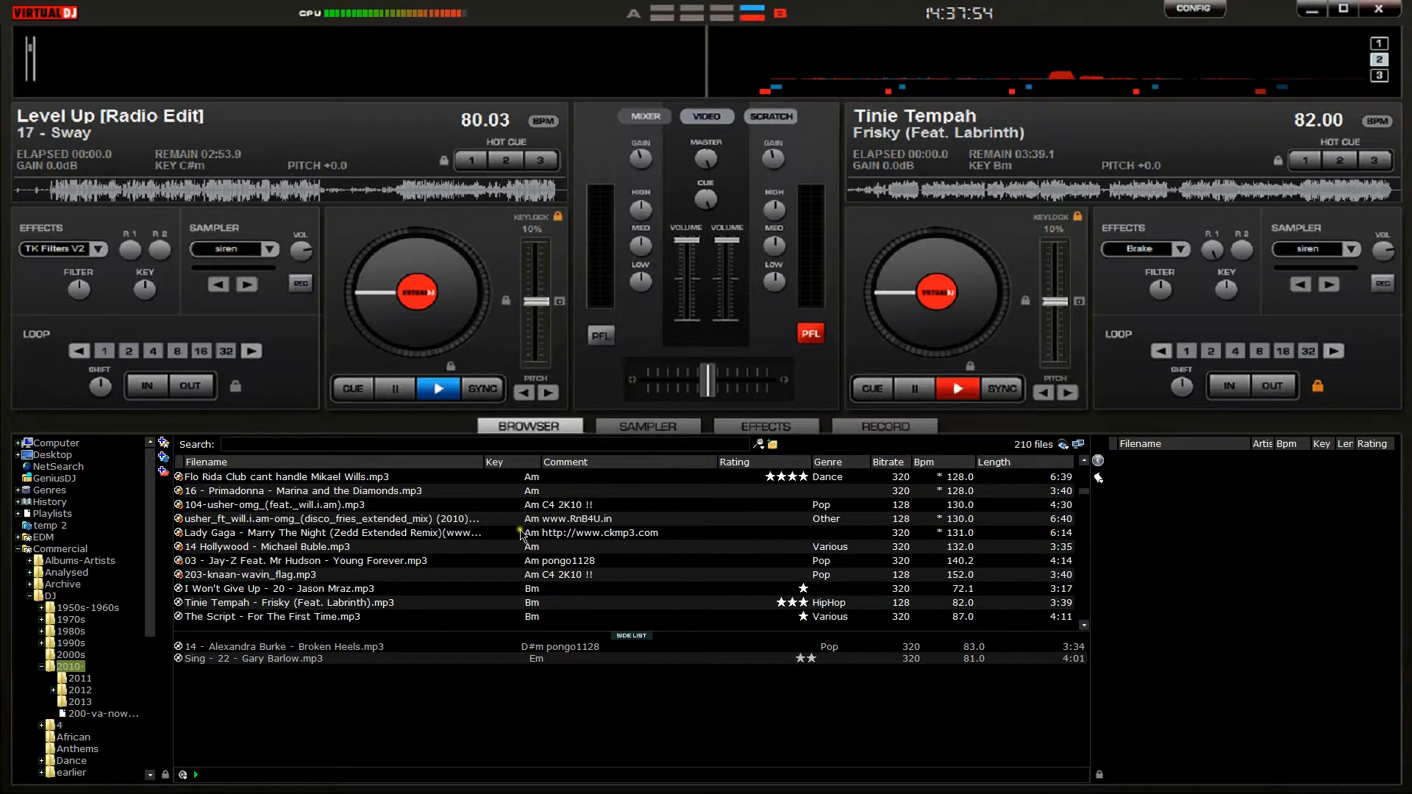
scroll(520, 531, "down", 2)
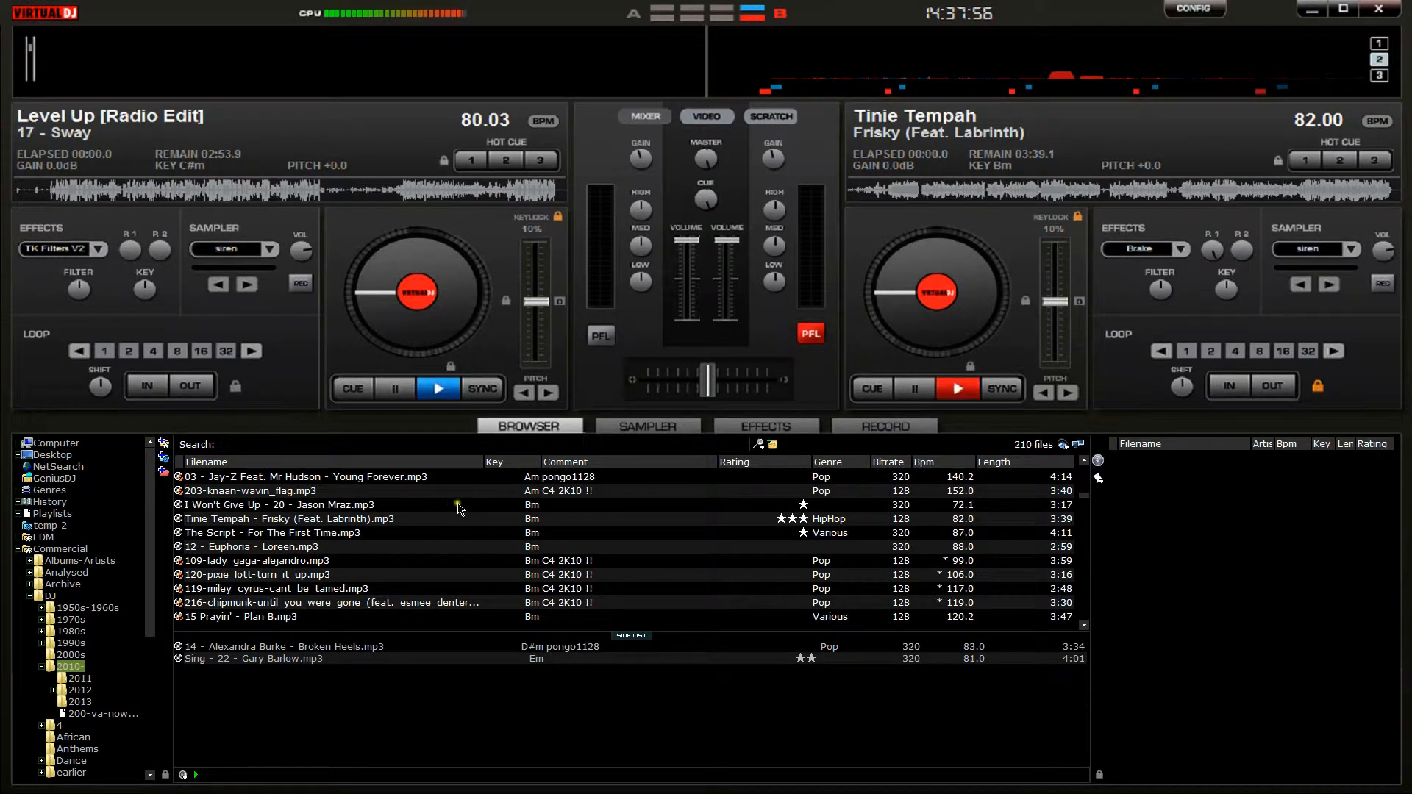
Compare the A#m and Am tracks with the loaded song's key, and load 214-aggro_santos-candy_(feat._kimberly_wyatt).mp3 on deck A.
scroll(492, 511, "up", 10)
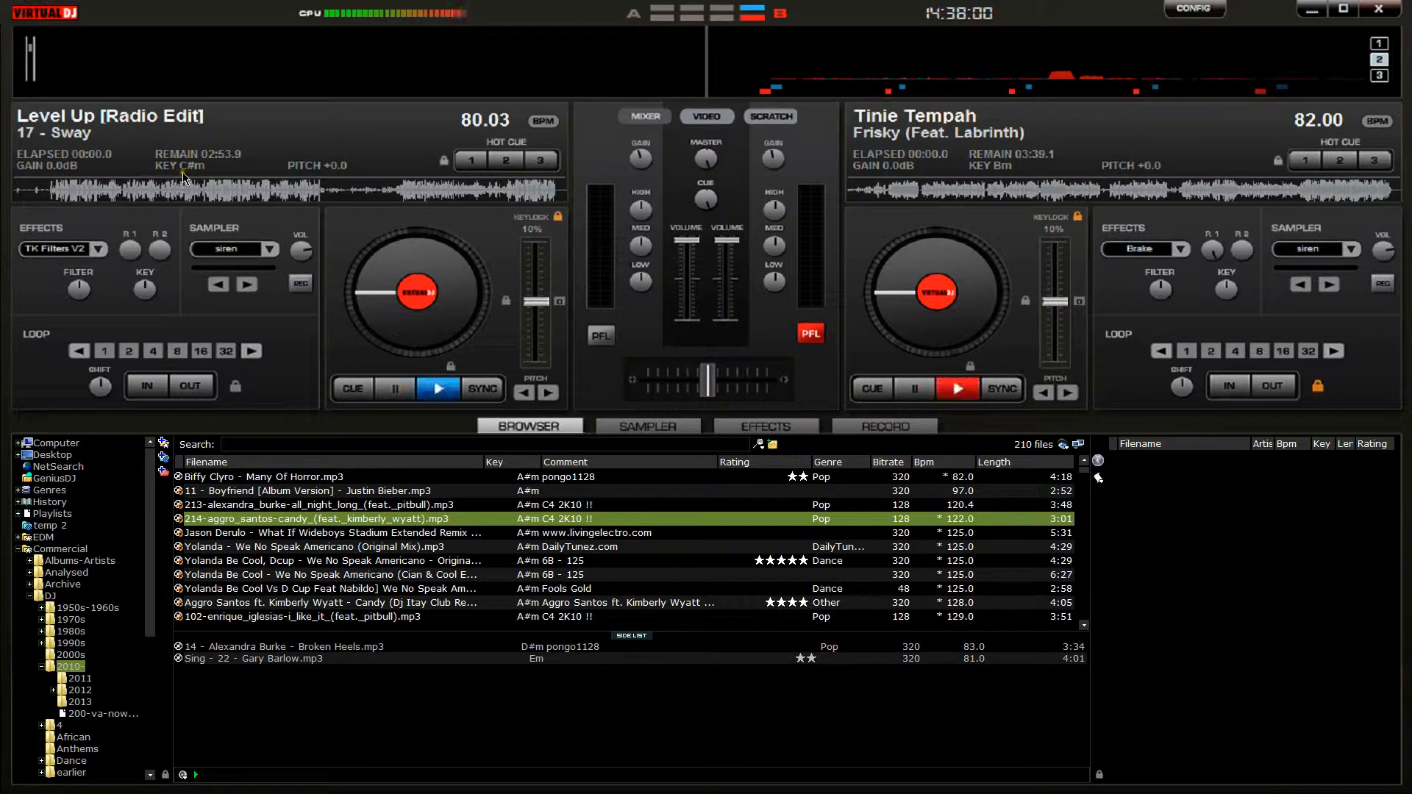
scroll(509, 545, "down", 2)
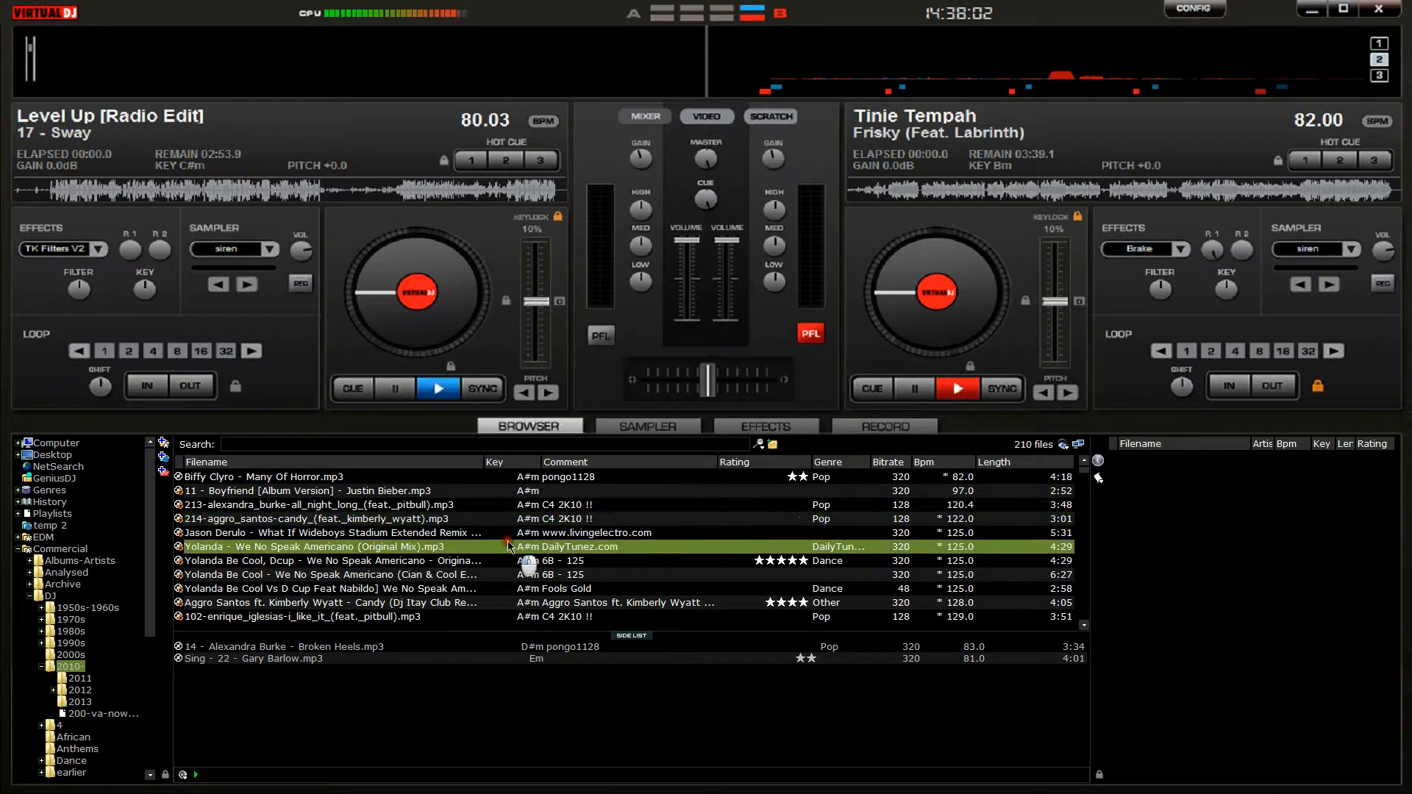
scroll(510, 546, "down", 6)
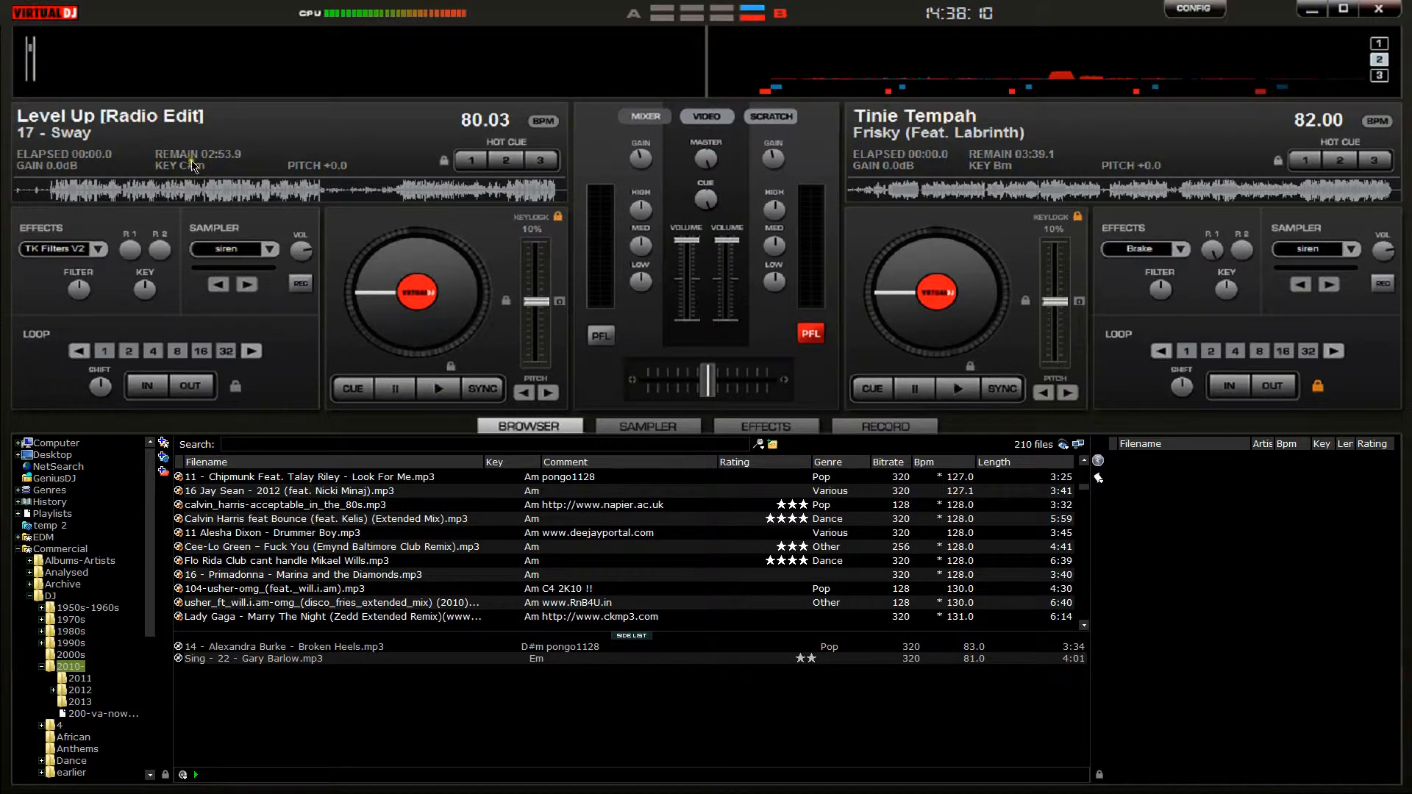
scroll(520, 543, "down", 5)
left_click(513, 519)
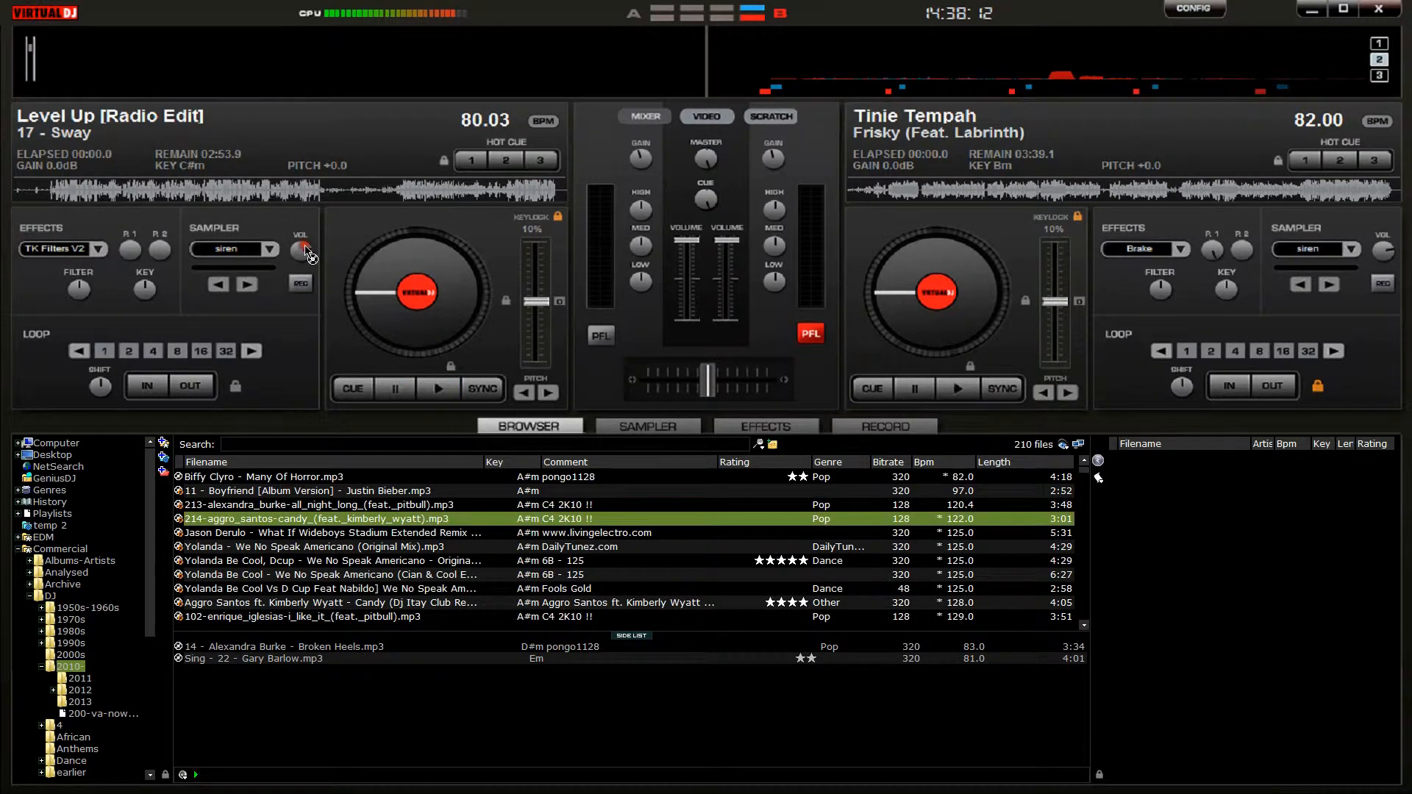
left_click_drag(312, 265, 311, 269)
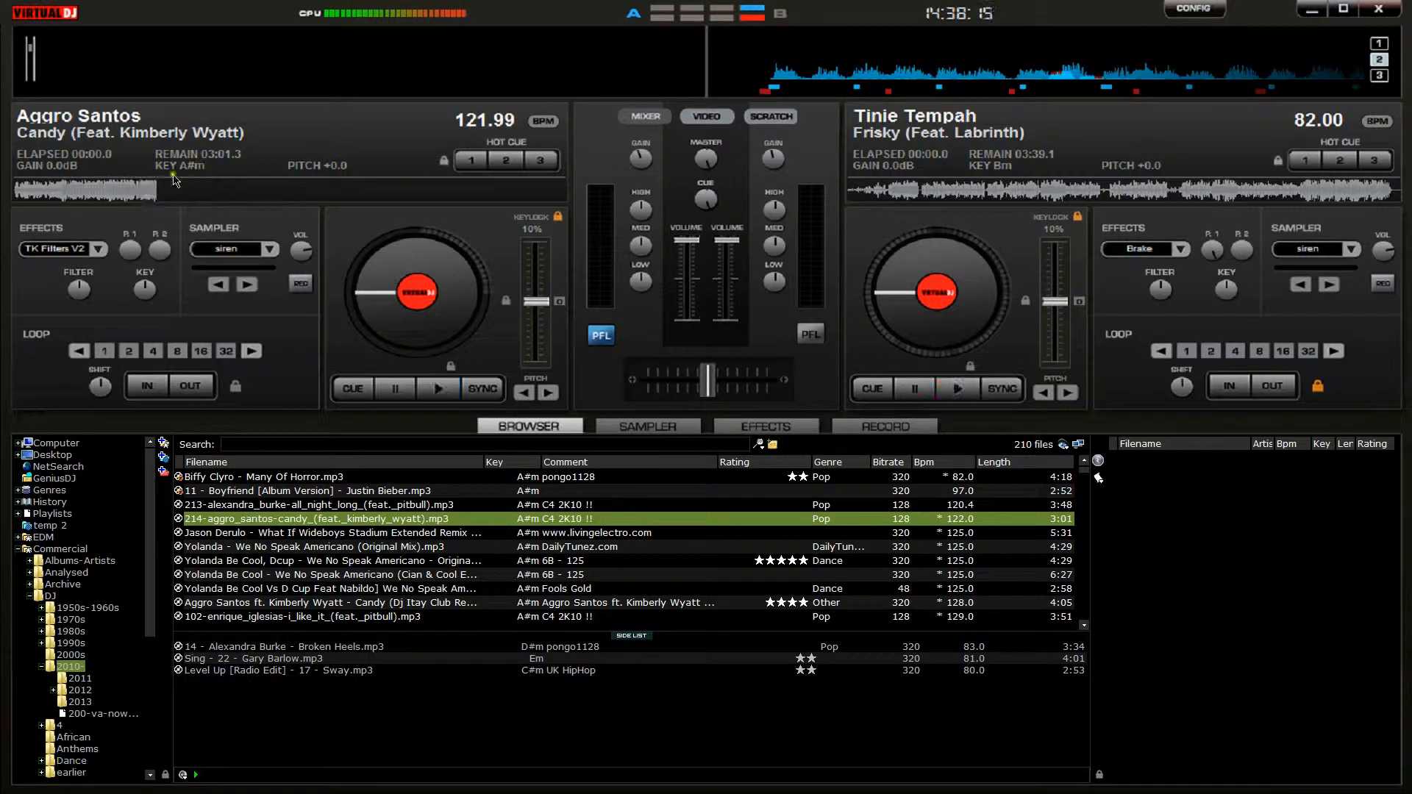
Collapse the Commercial folder, open the Compatible Songs filter folder, and sort its tracks by rating with the highest first.
left_click(17, 549)
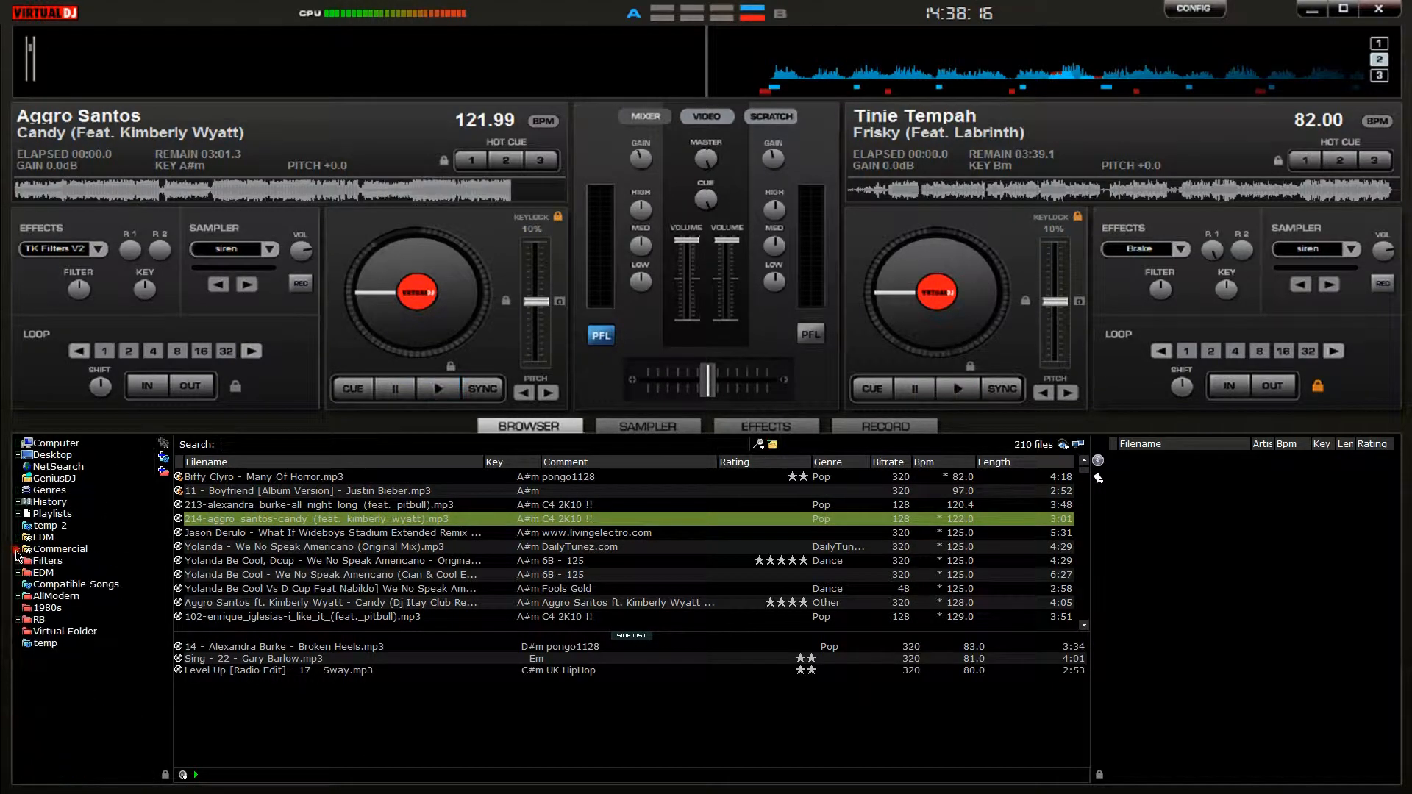
left_click(52, 585)
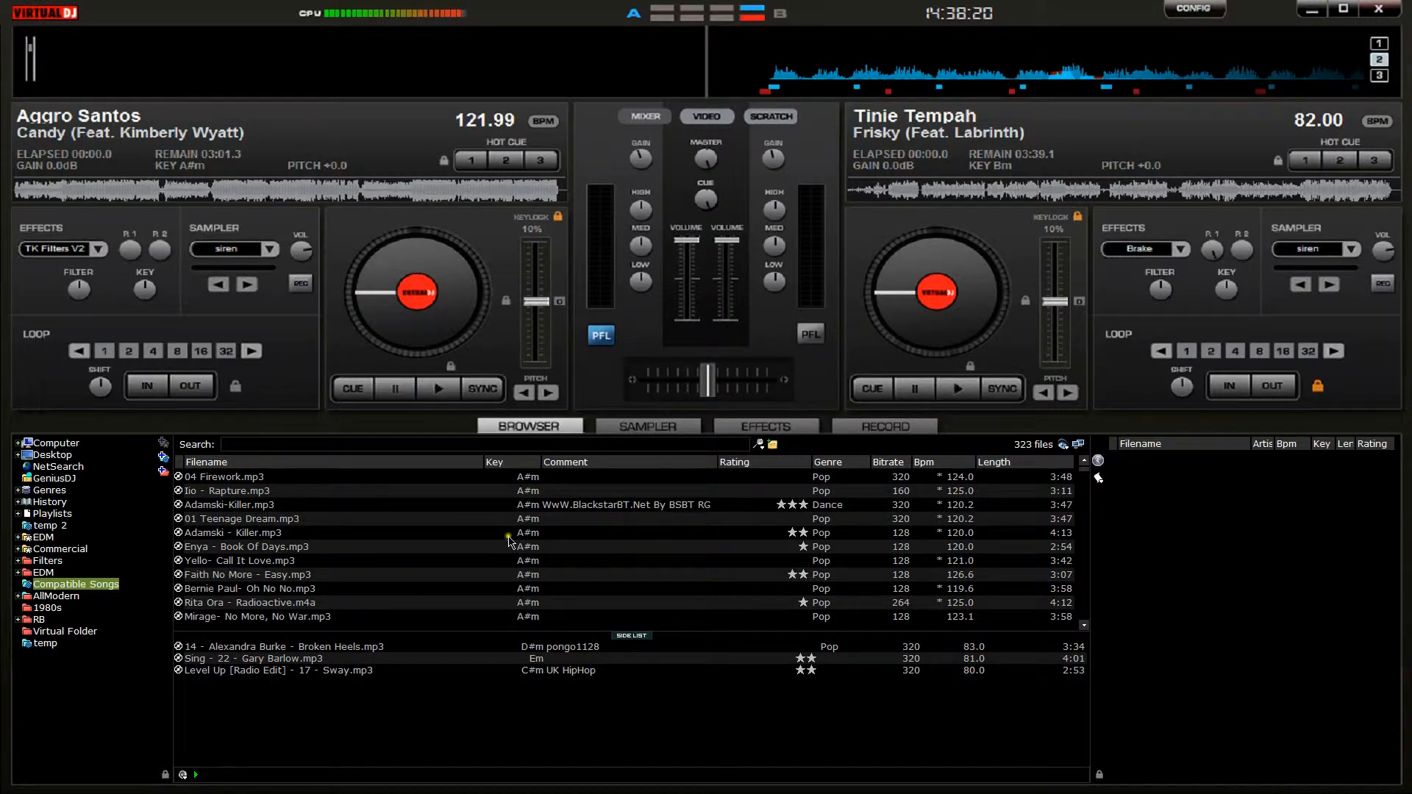
left_click(753, 462)
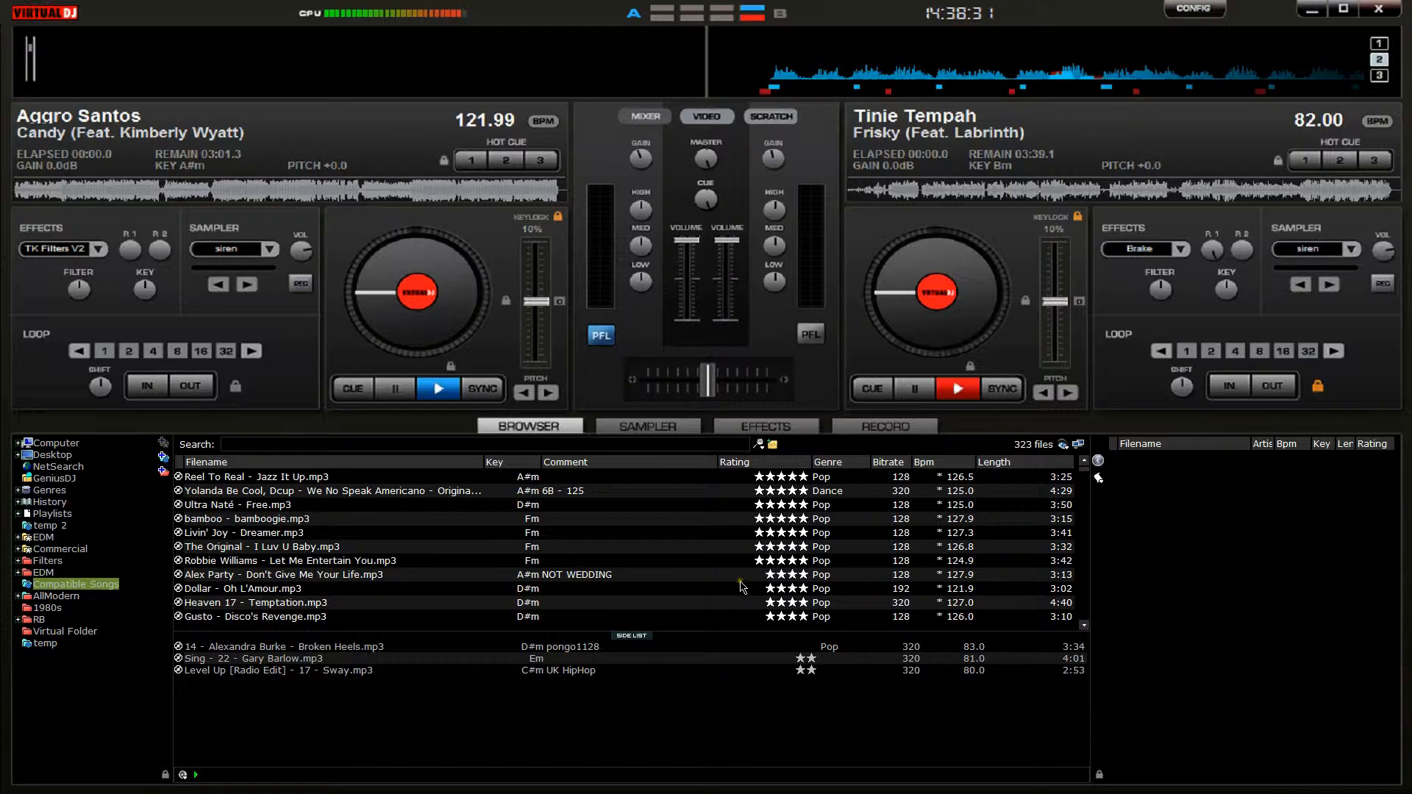
left_click(761, 561)
Load the five-star Yolanda Be Cool, Dcup - We No Speak Americano track on deck B and look through the lower-rated compatible songs.
scroll(762, 565, "down", 2)
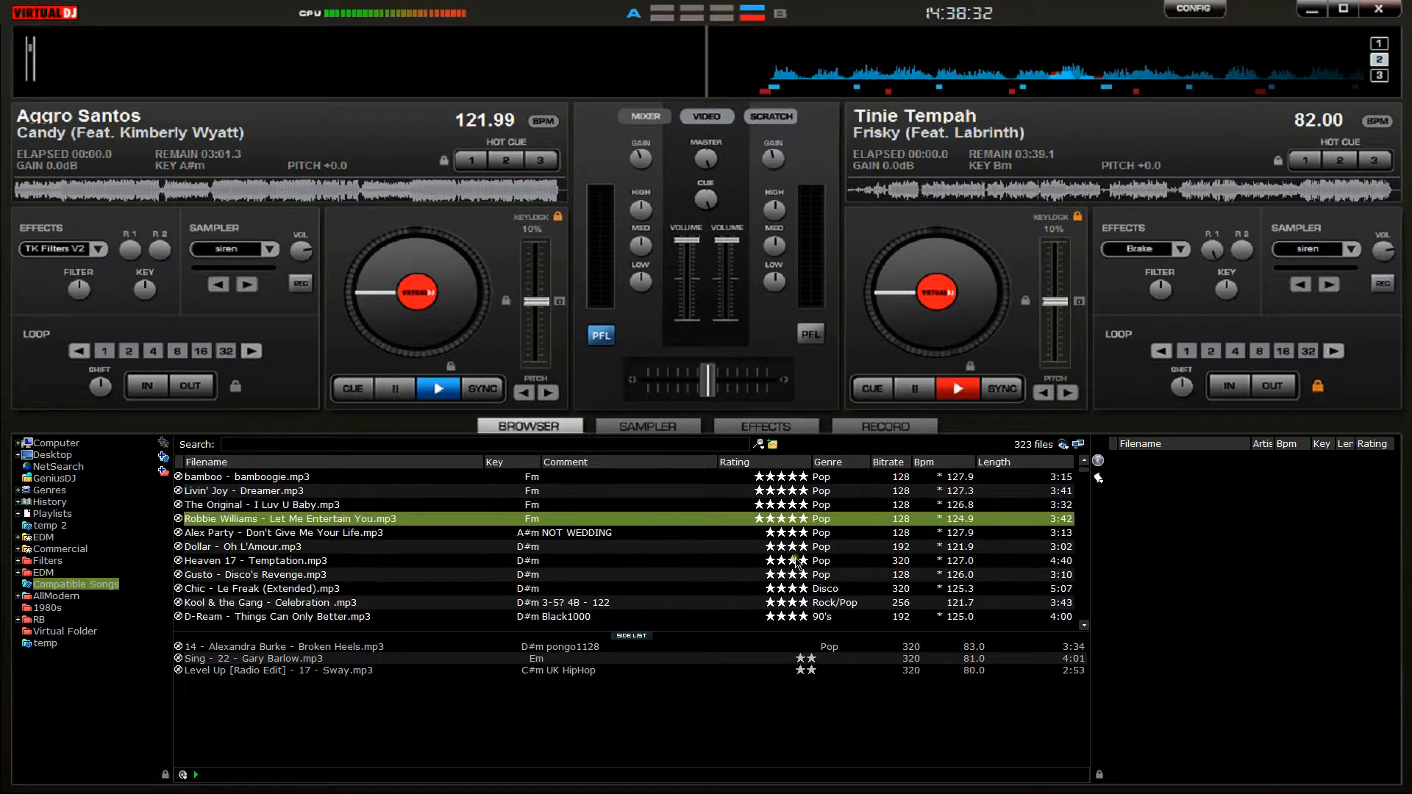
scroll(761, 585, "up", 2)
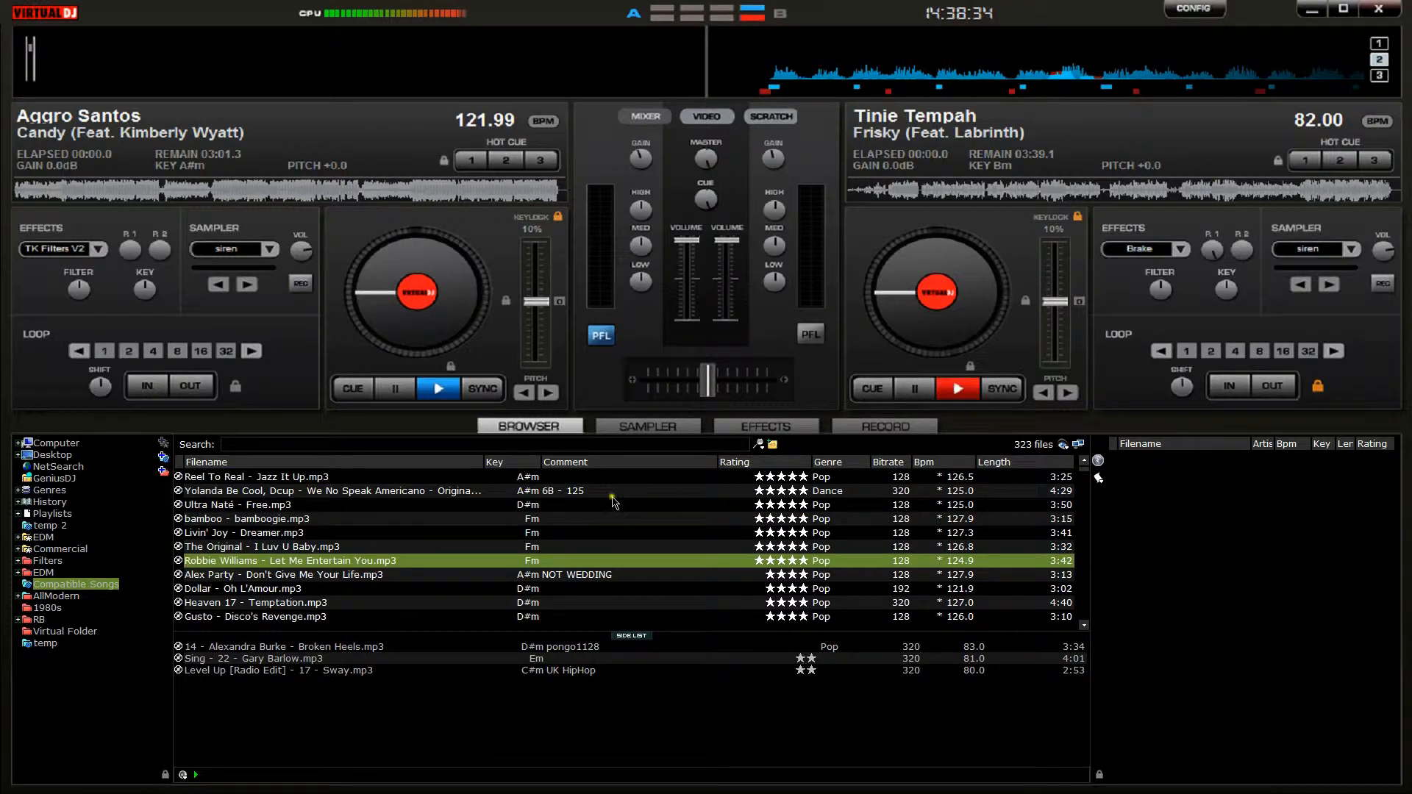
left_click_drag(588, 491, 937, 294)
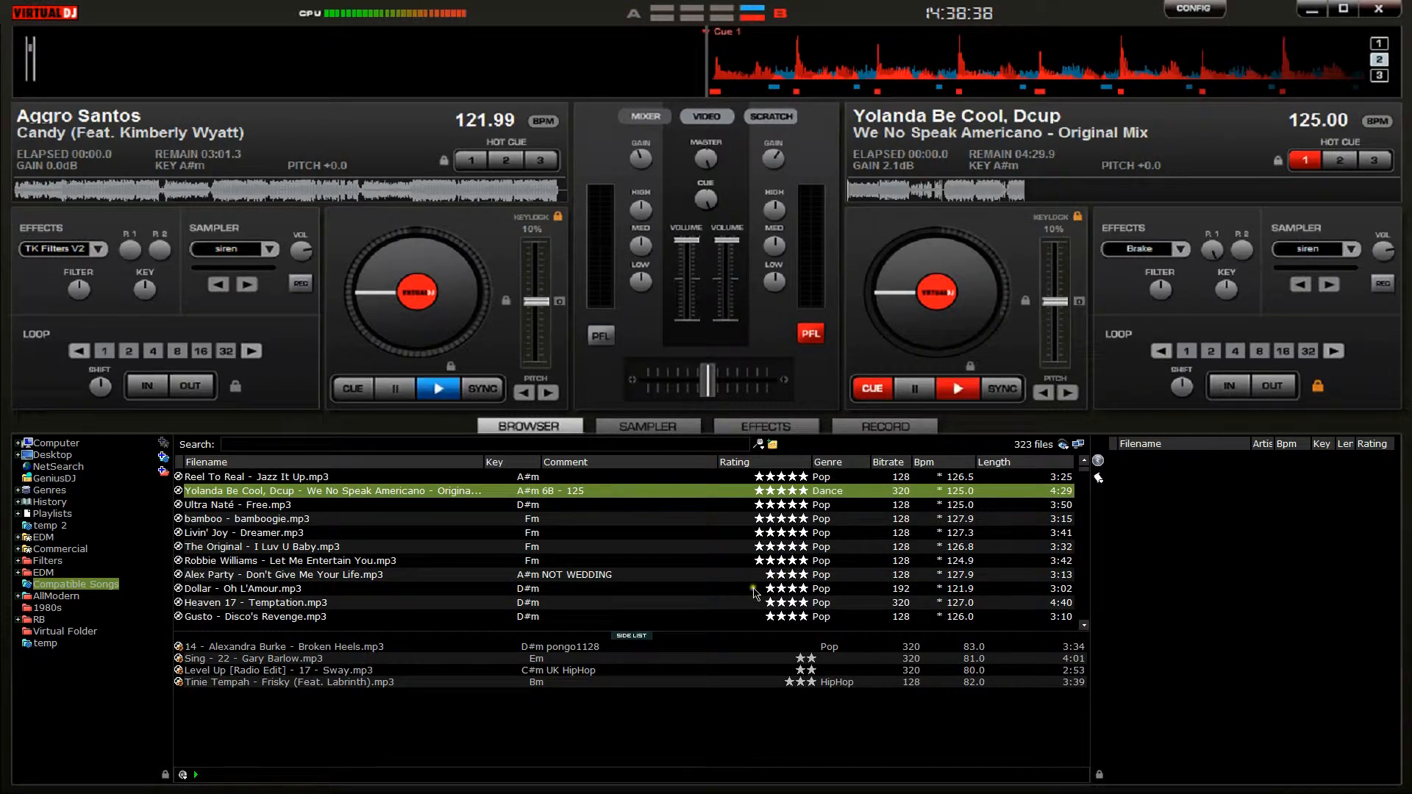
scroll(753, 584, "down", 10)
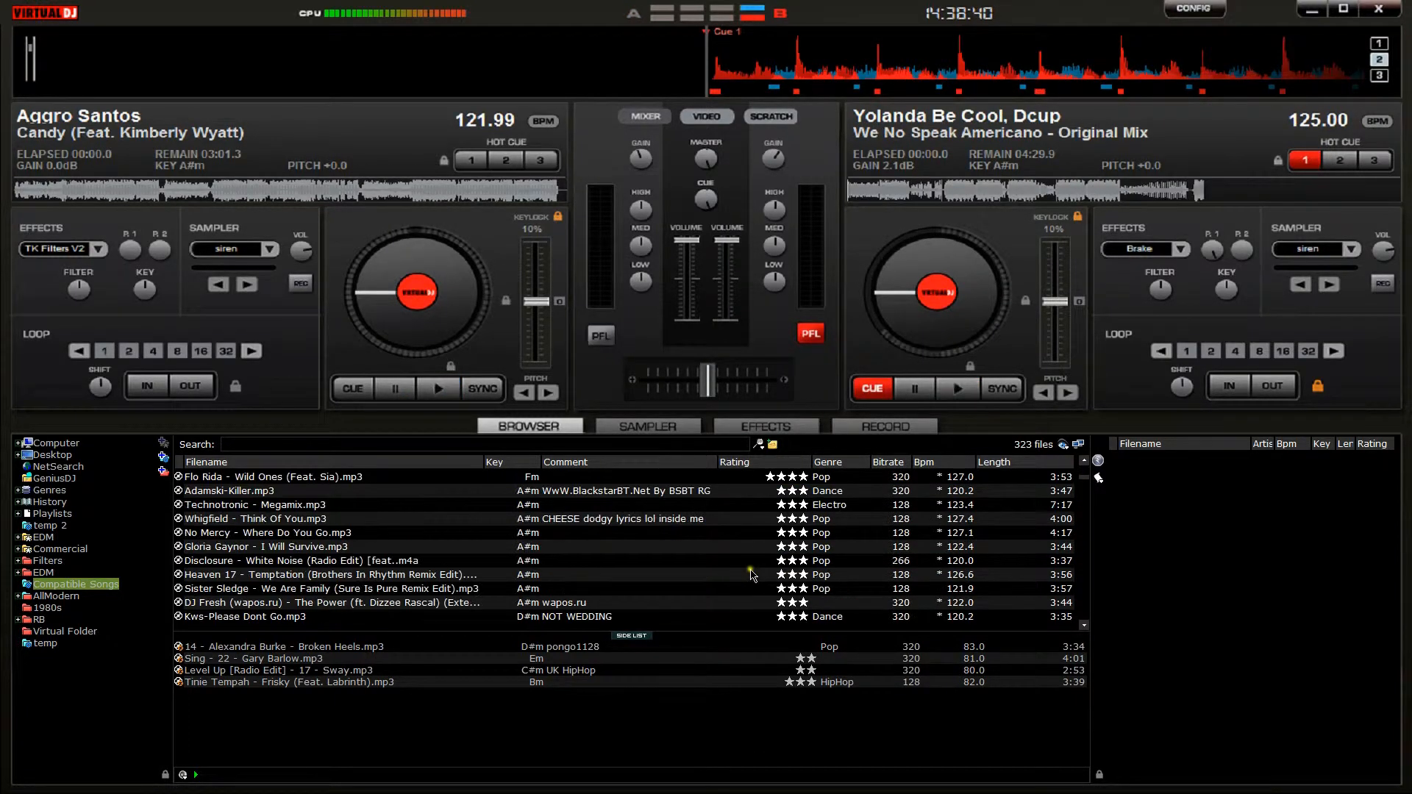
scroll(749, 575, "up", 1)
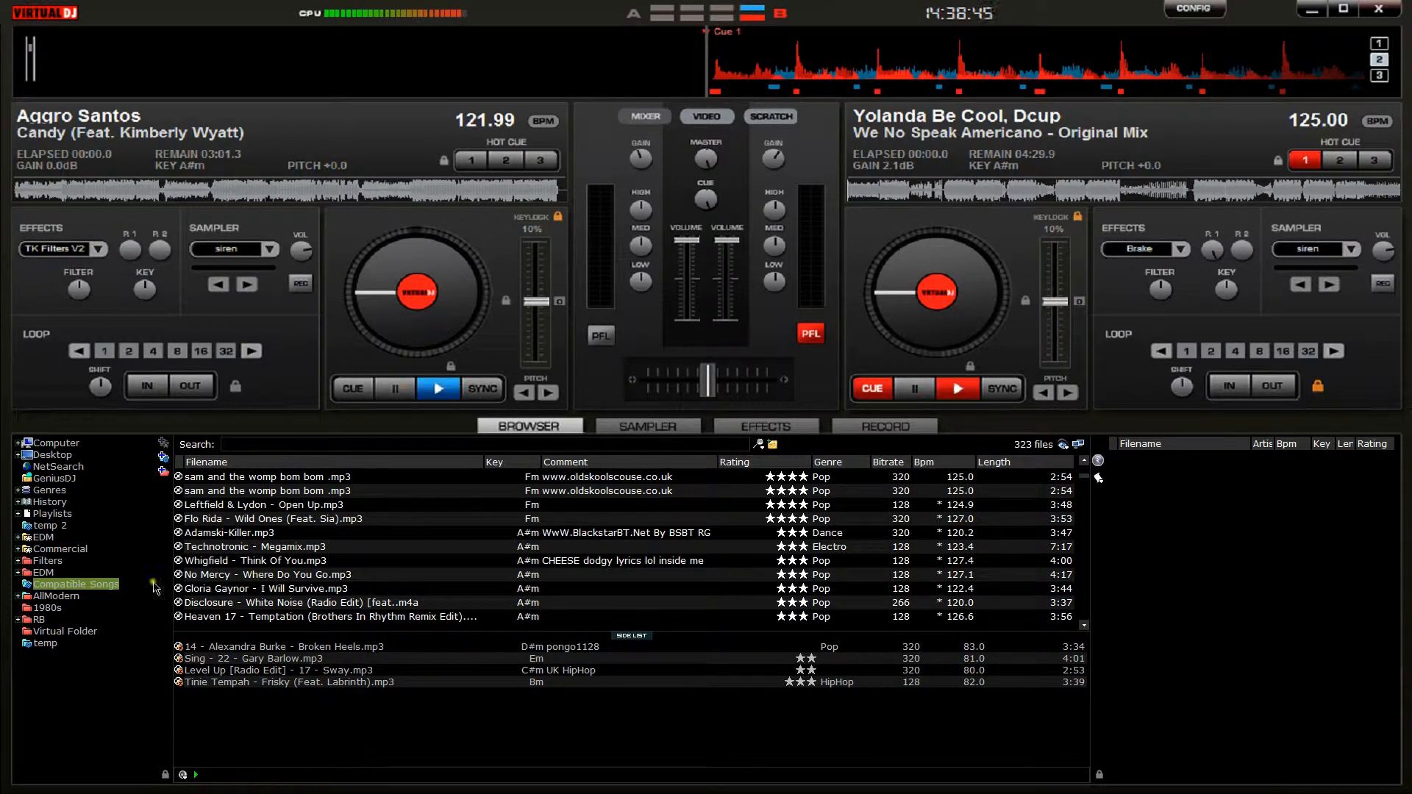
Examine the filter expression that defines the Compatible Songs folder and close it without changes.
right_click(94, 586)
left_click(110, 590)
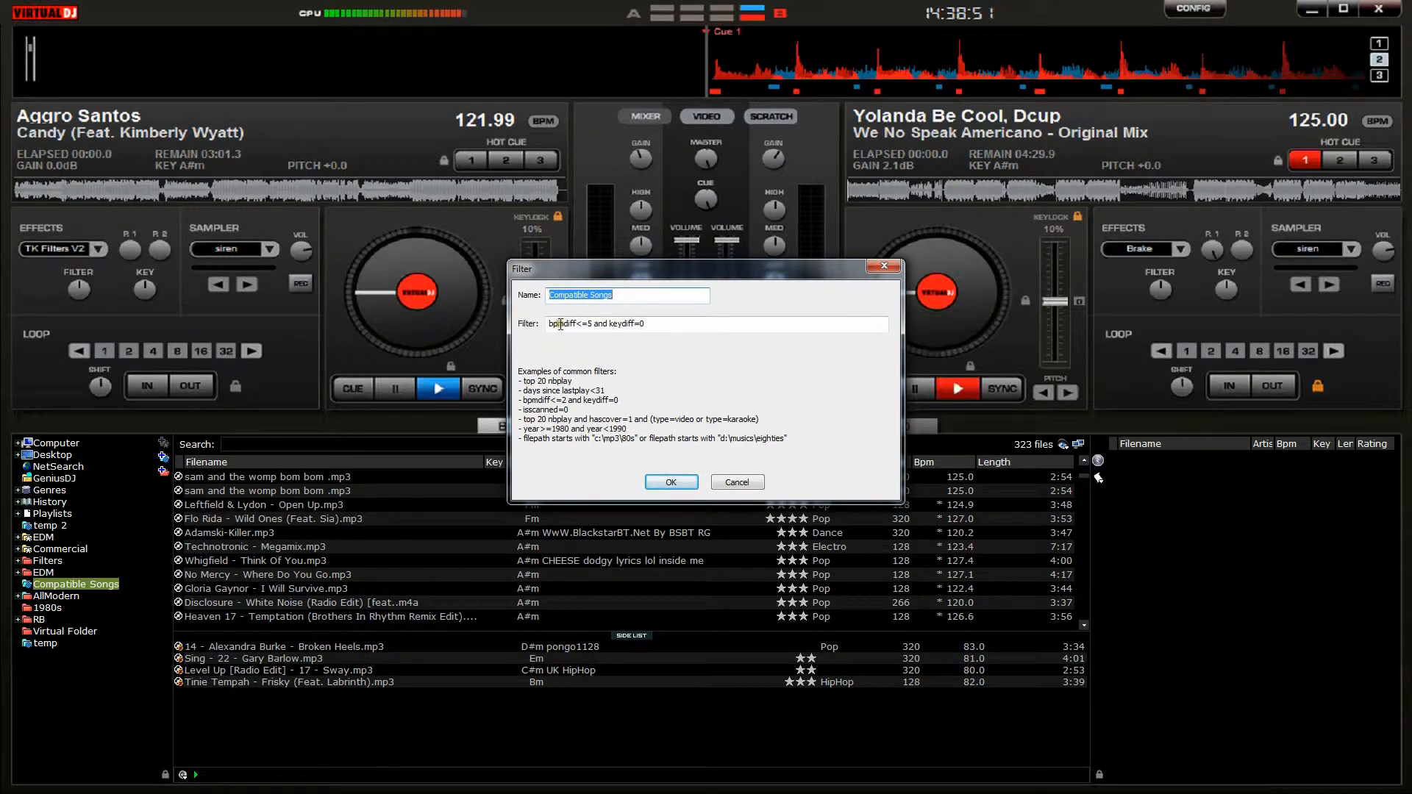
left_click(725, 481)
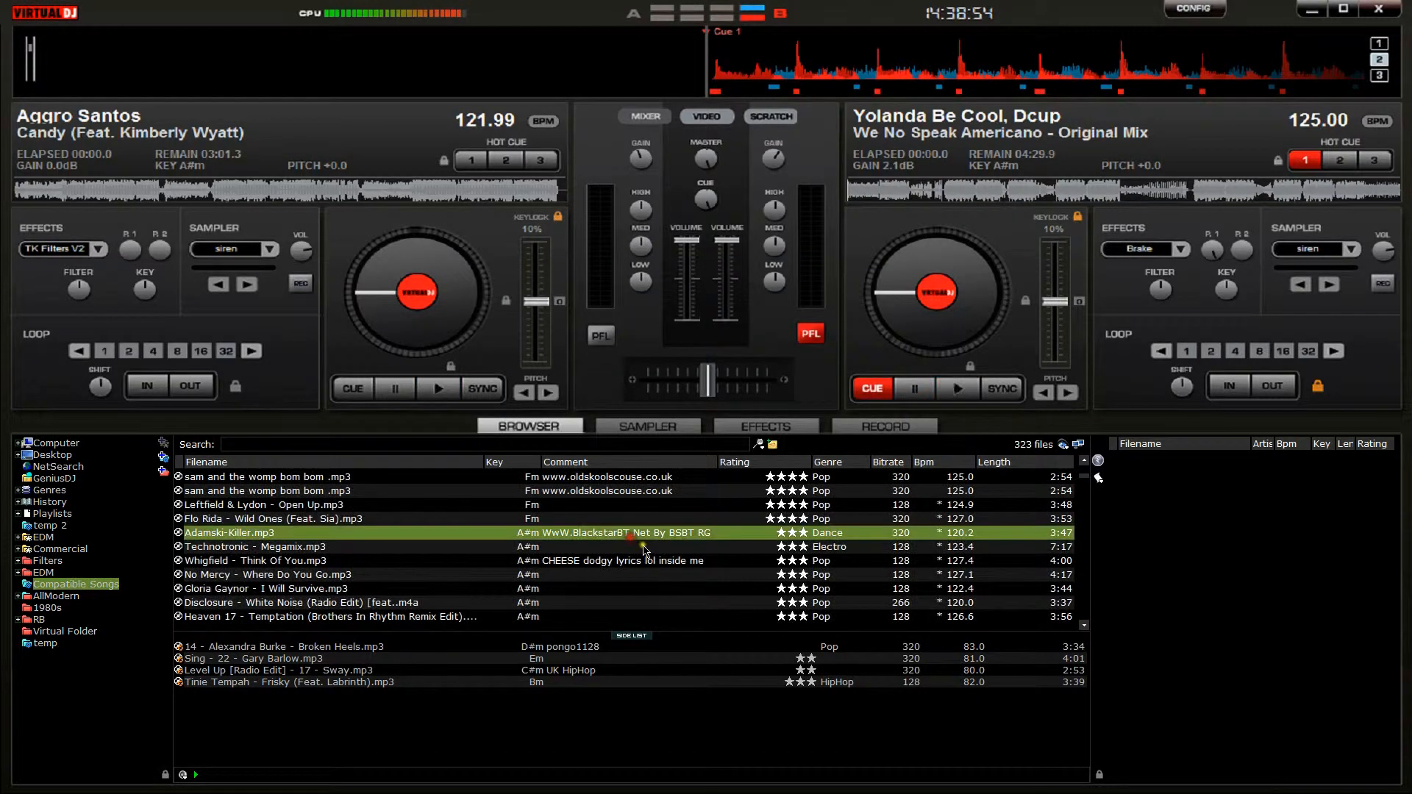
Sort the compatible songs by BPM in ascending order.
scroll(635, 566, "up", 5)
left_click(934, 463)
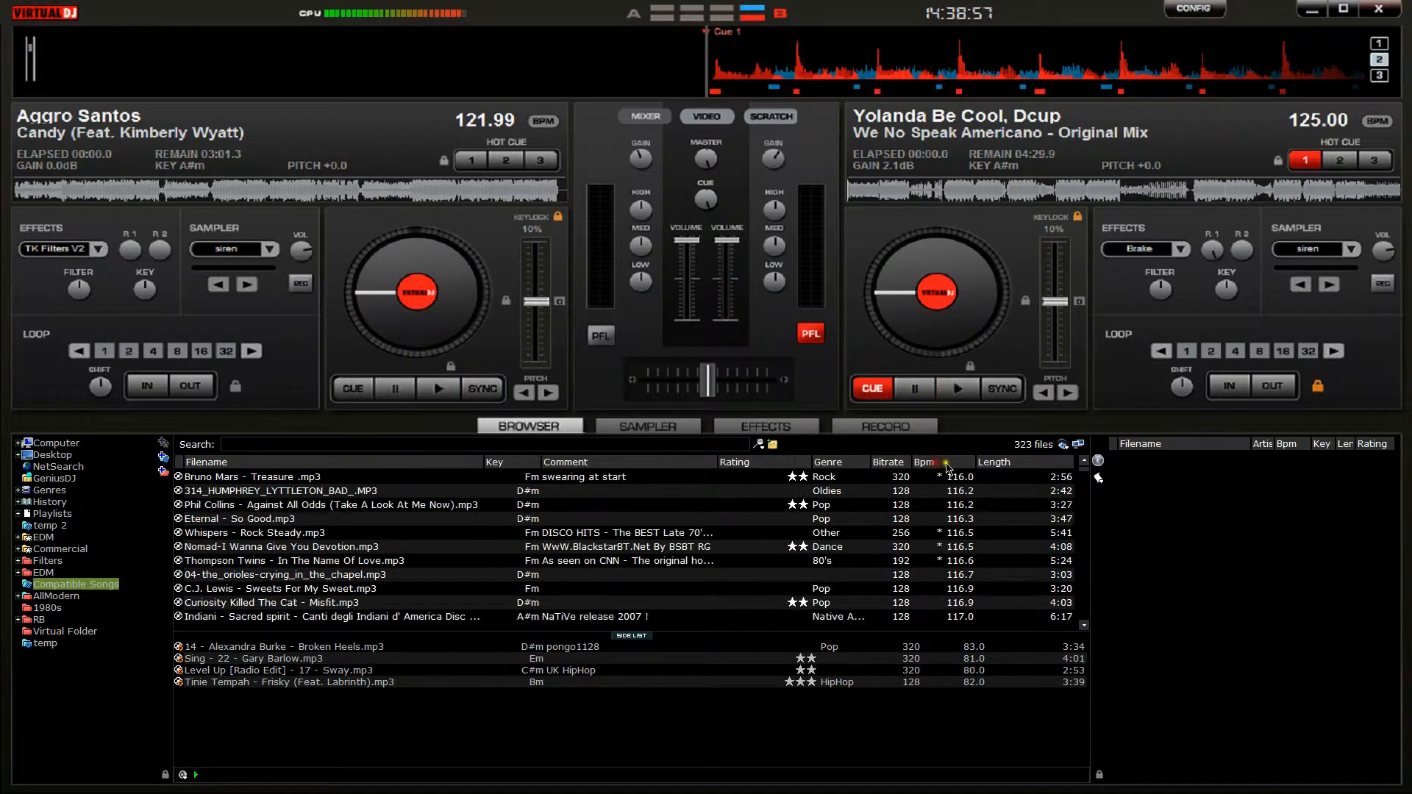
Load the three-star Disclosure - White Noise (Radio Edit) track from the compatible songs on deck A.
scroll(800, 548, "down", 10)
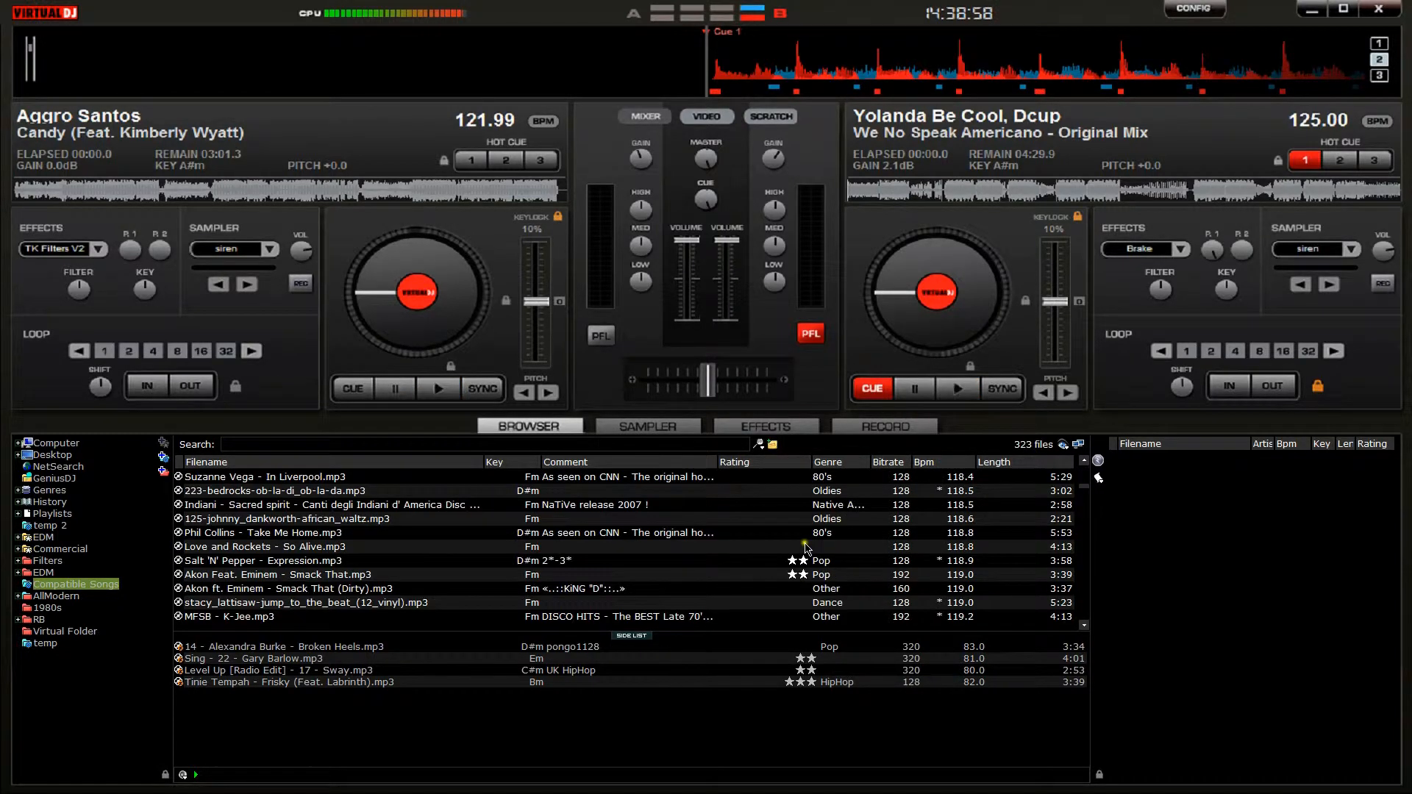
scroll(800, 548, "down", 1)
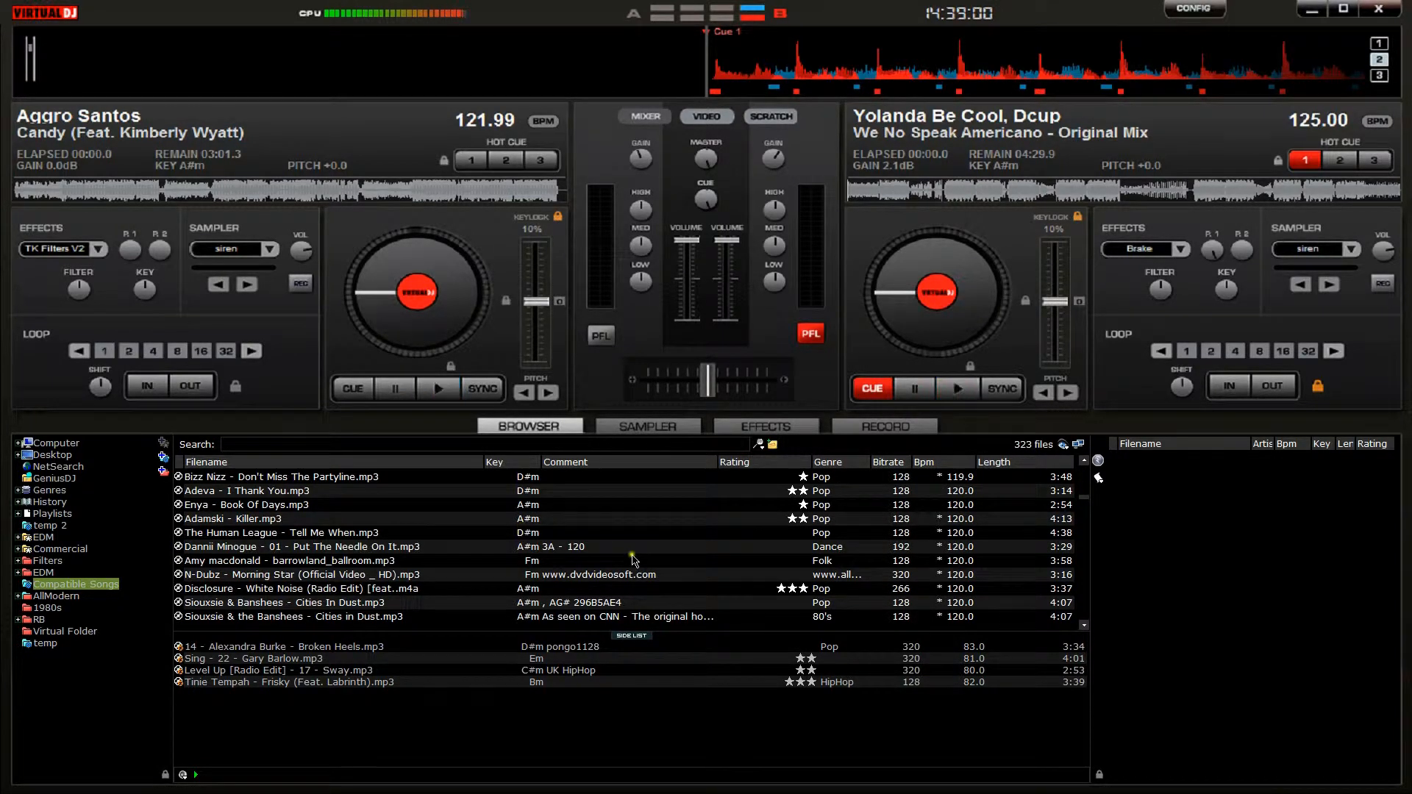
left_click_drag(734, 594, 429, 246)
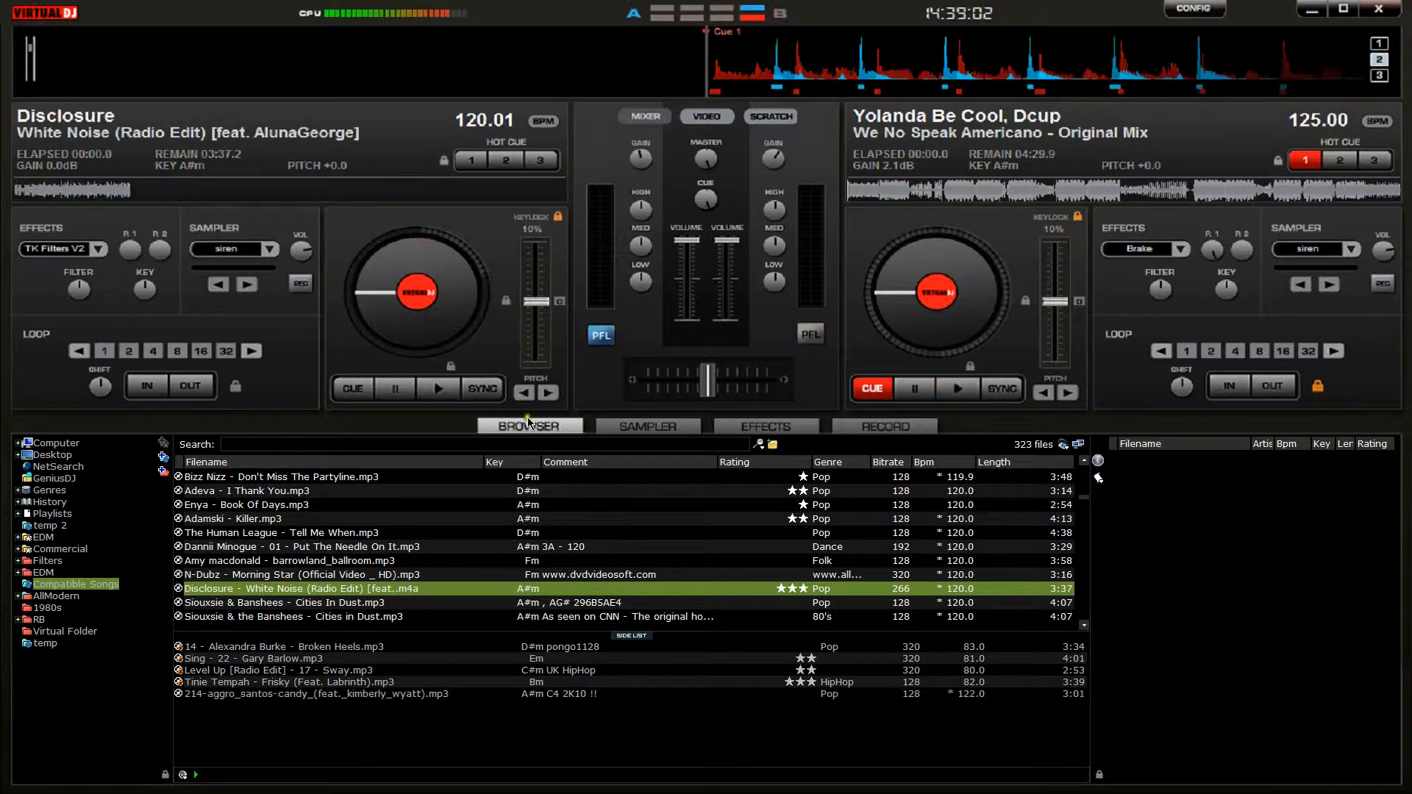
Refresh the Compatible Songs folder for the newly loaded track and look through its list.
left_click(94, 584)
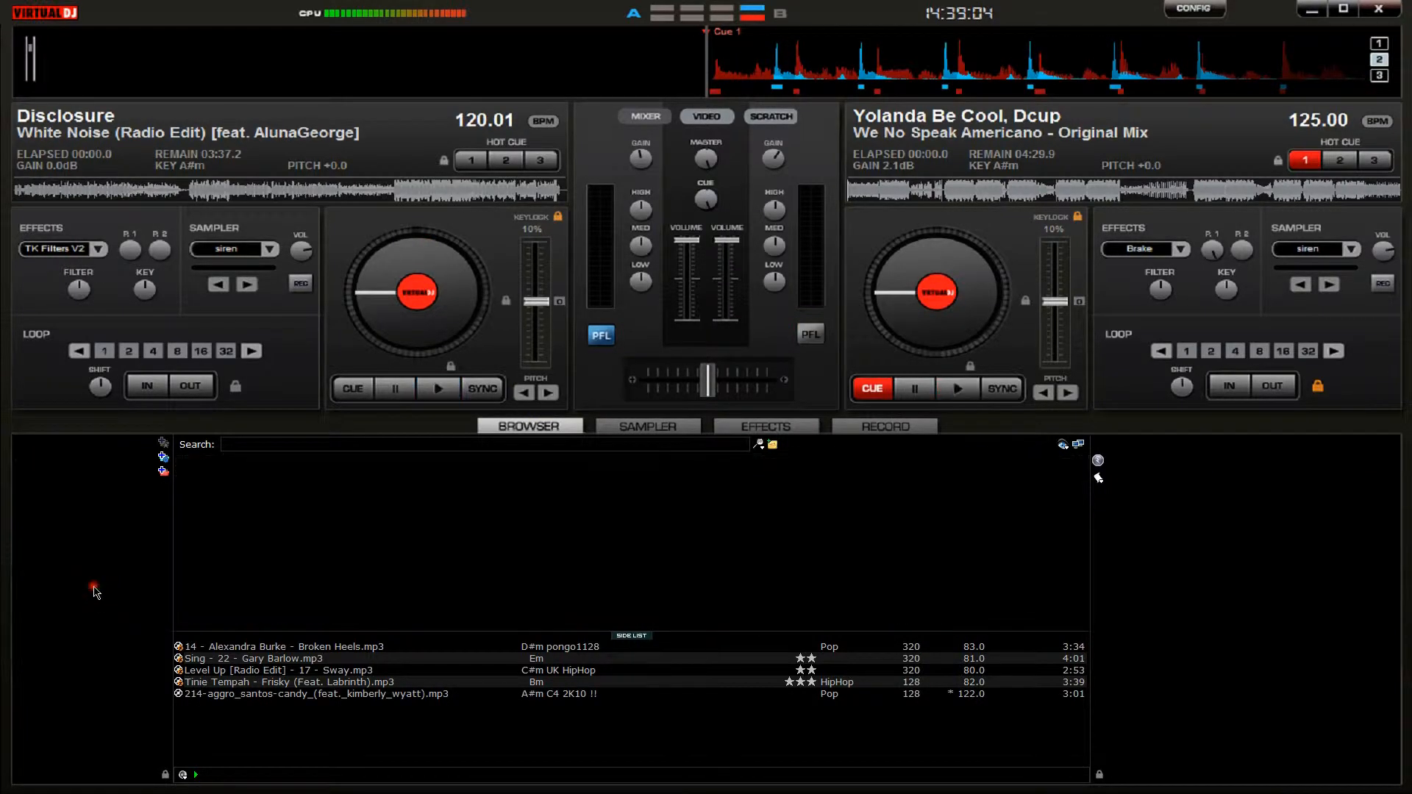
left_click(636, 560)
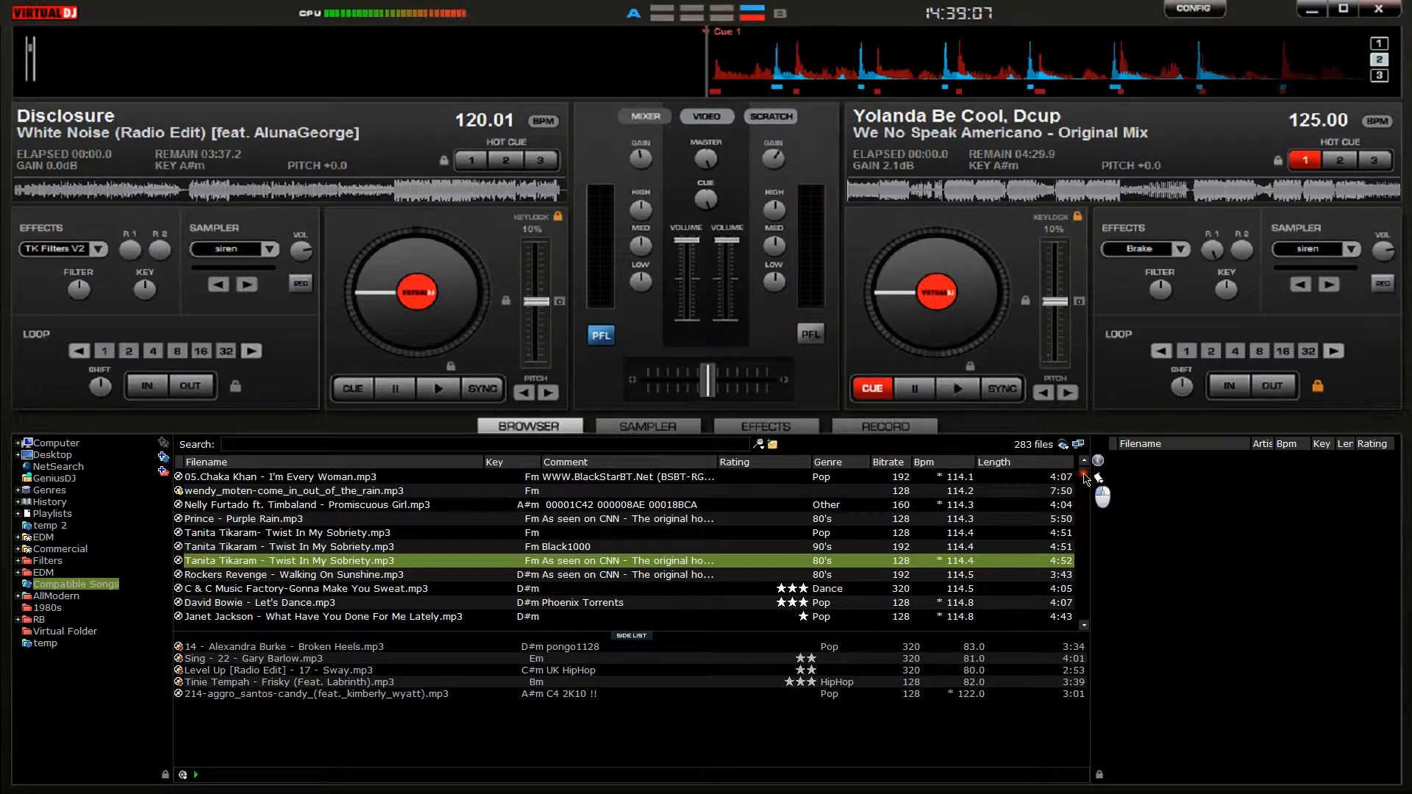
left_click(1084, 542)
left_click(1082, 593)
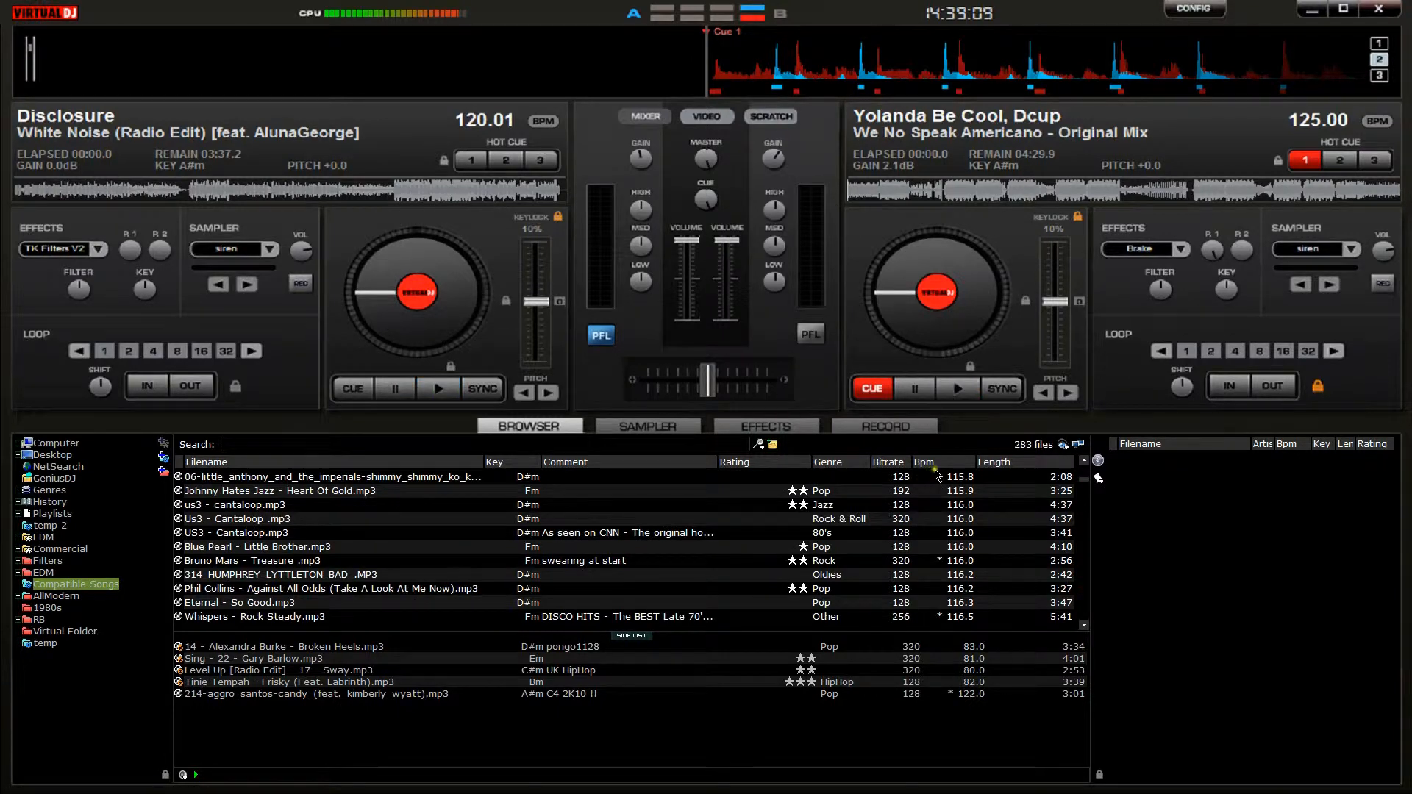
mouse_move(1085, 481)
left_mouse_down()
mouse_move(1093, 623)
mouse_move(1090, 482)
left_mouse_up()
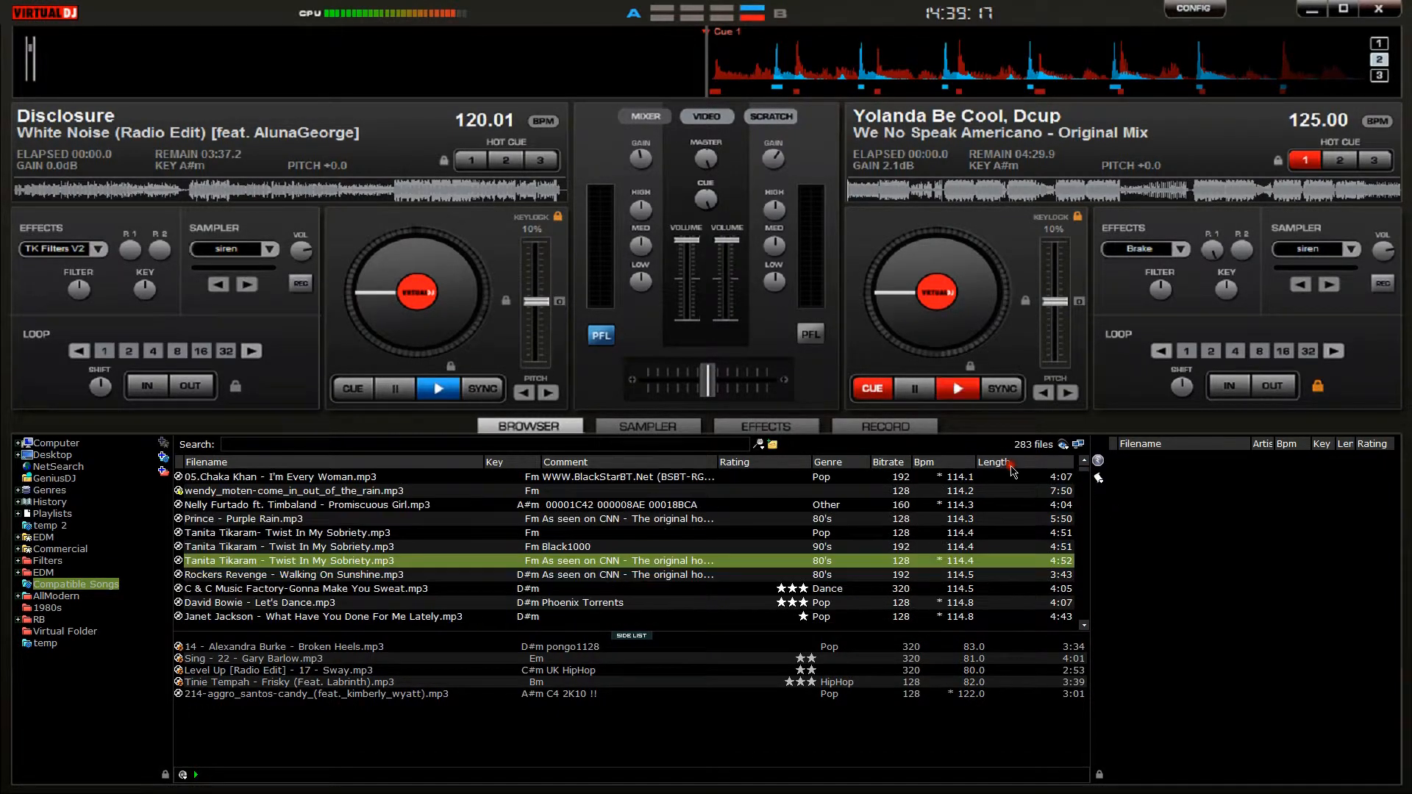
Hide the Bpm column of the track list and show it again so it follows Length.
right_click(882, 468)
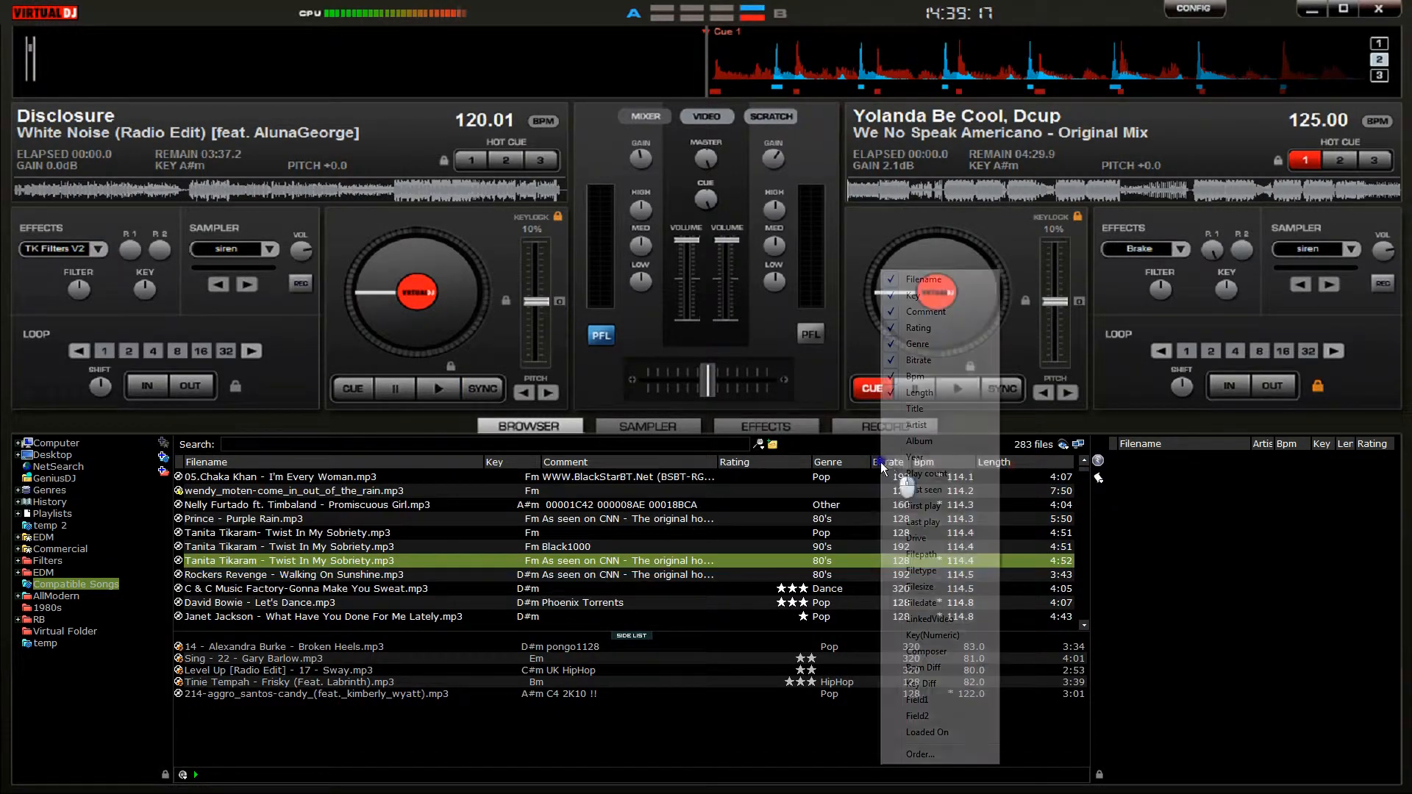
left_click(916, 377)
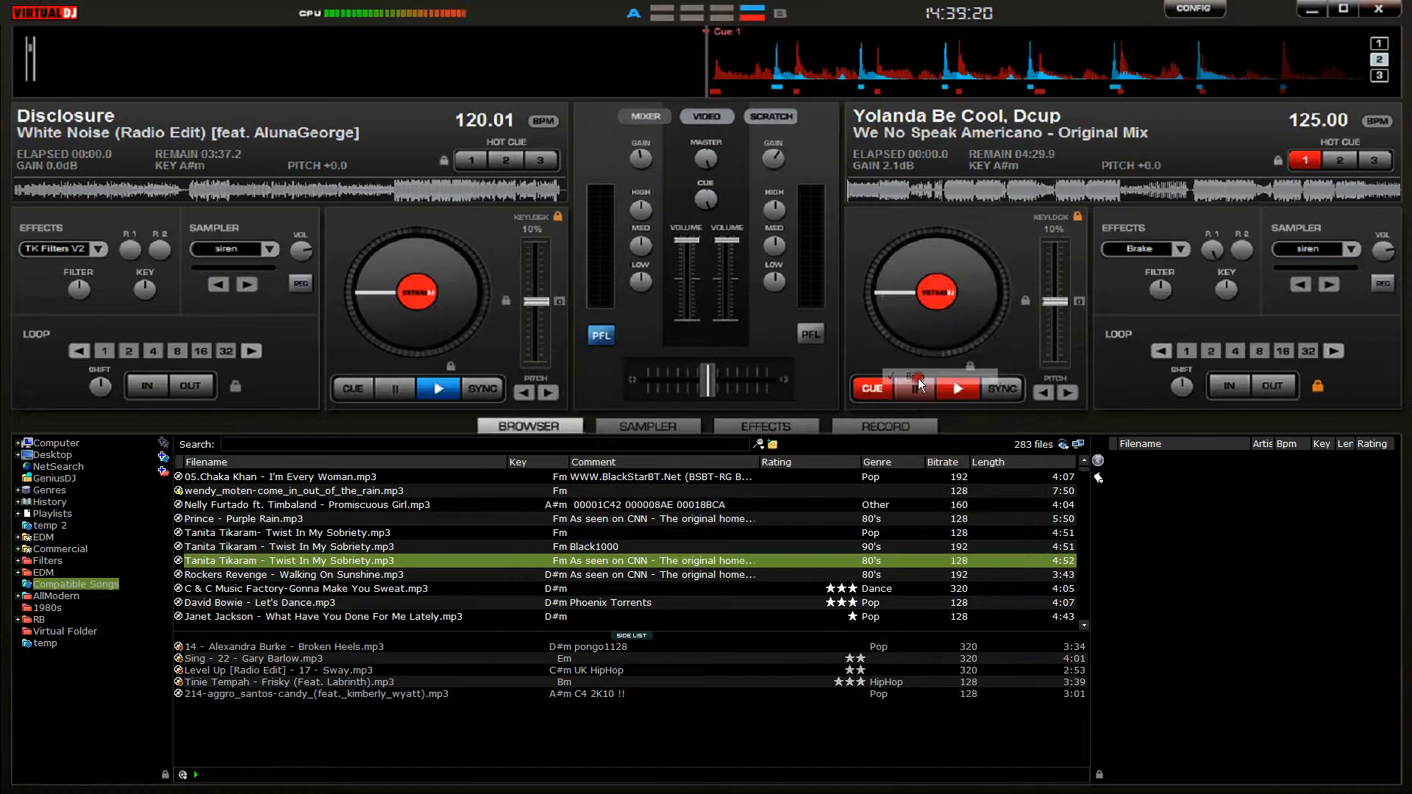
right_click(890, 464)
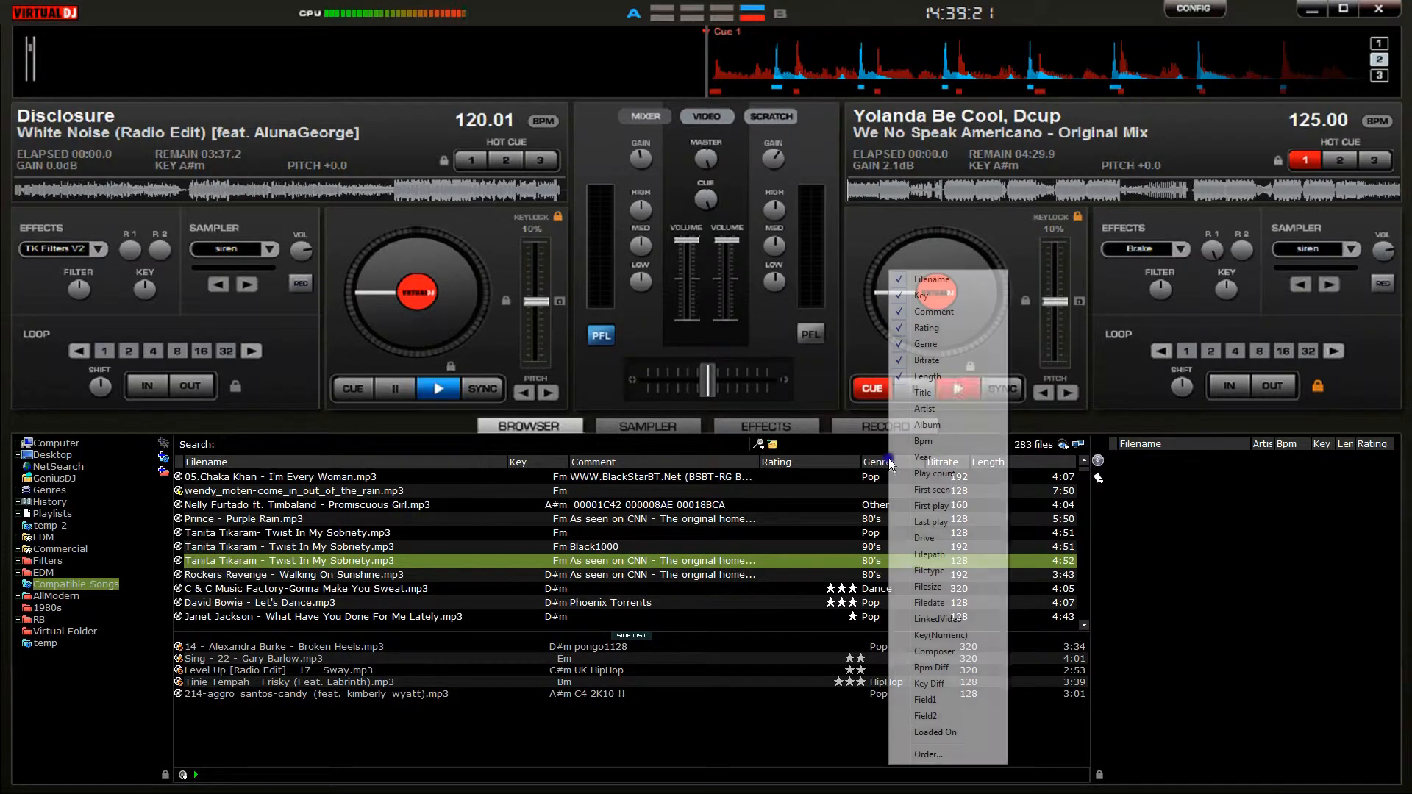
left_click(934, 394)
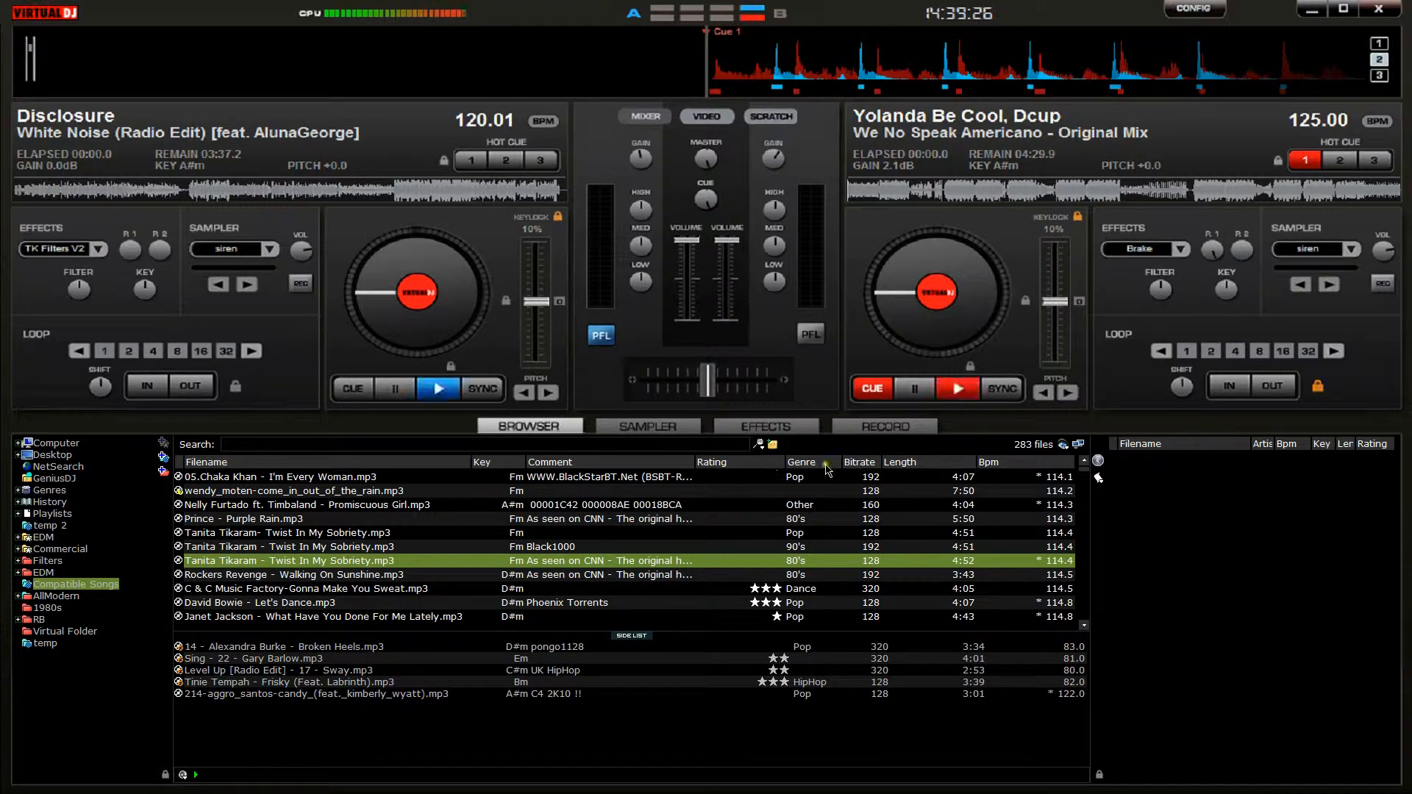
Sort the compatible songs by length, by BPM, and by length again.
right_click(1009, 465)
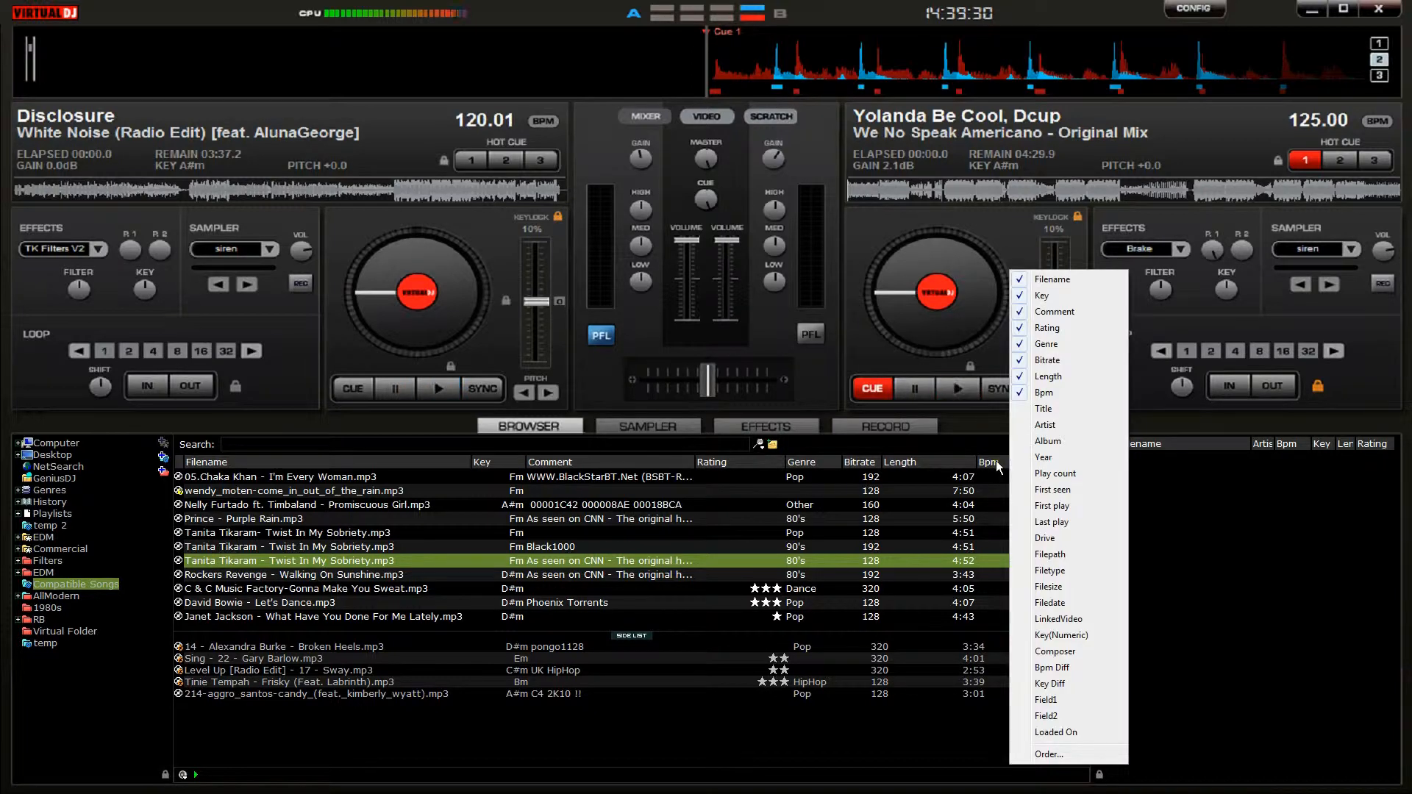
left_click(941, 465)
left_click(916, 465)
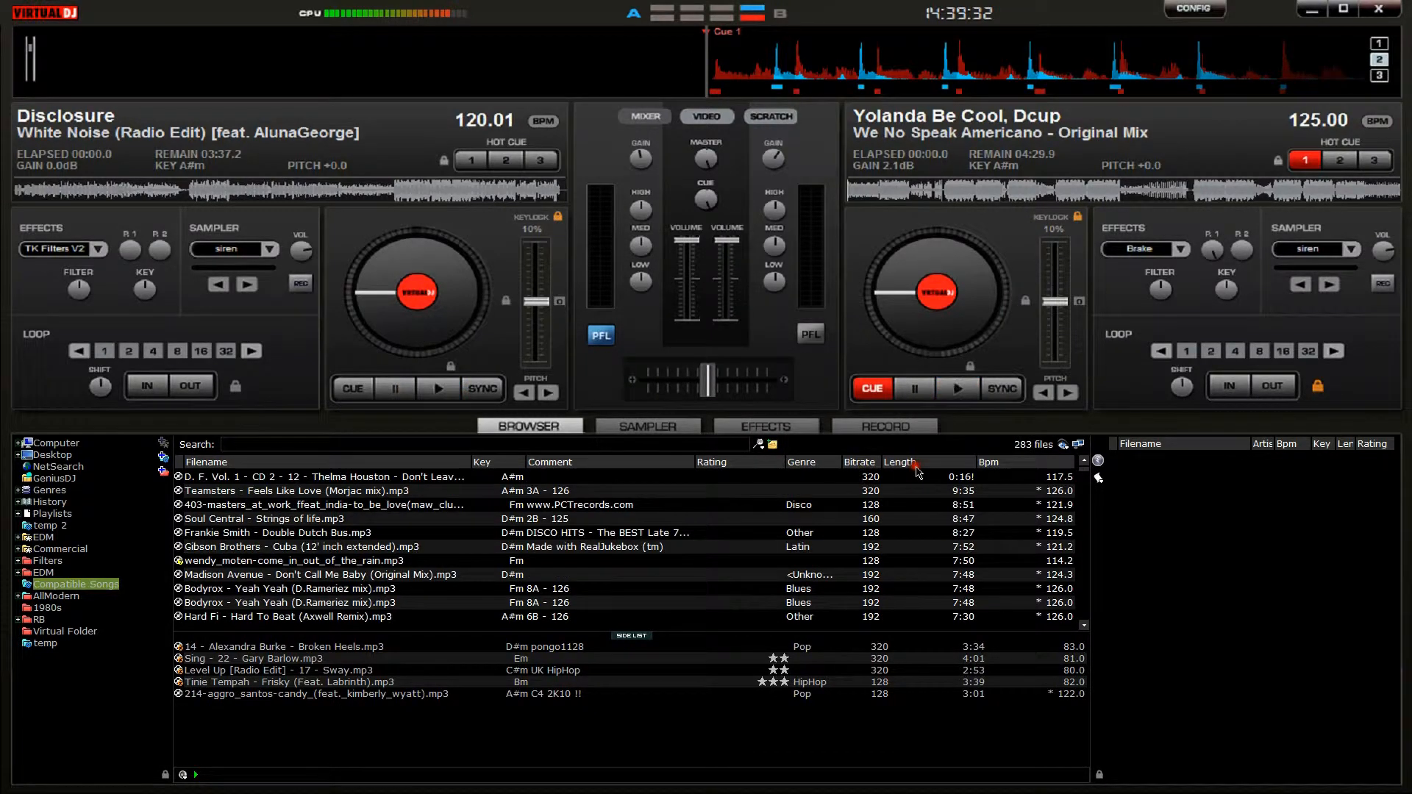
left_click(1010, 465)
left_click(1022, 465)
left_click(910, 467)
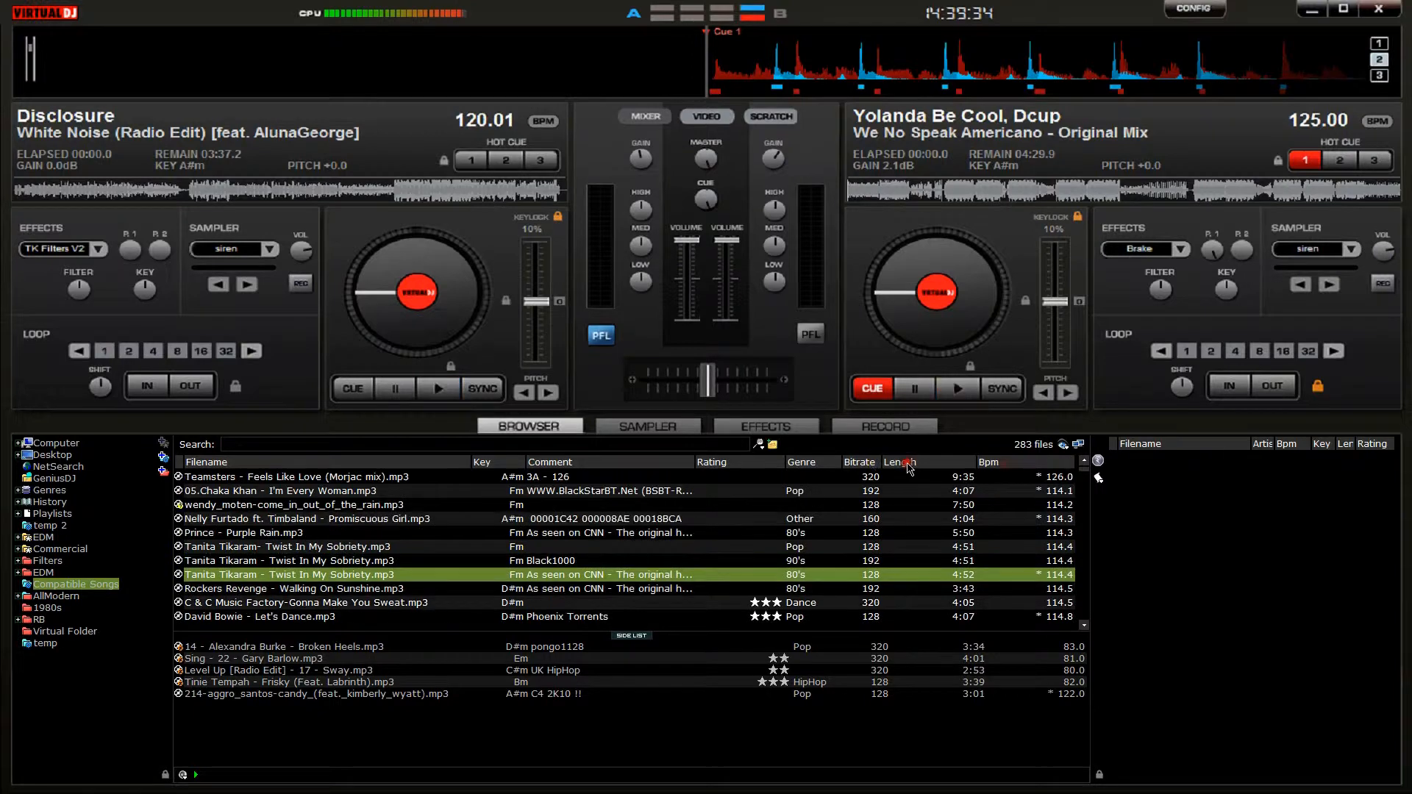
left_click(919, 466)
Sort the compatible songs by comment in descending order and highlight the tracks at the head of the list.
left_click(604, 468)
left_click(594, 464)
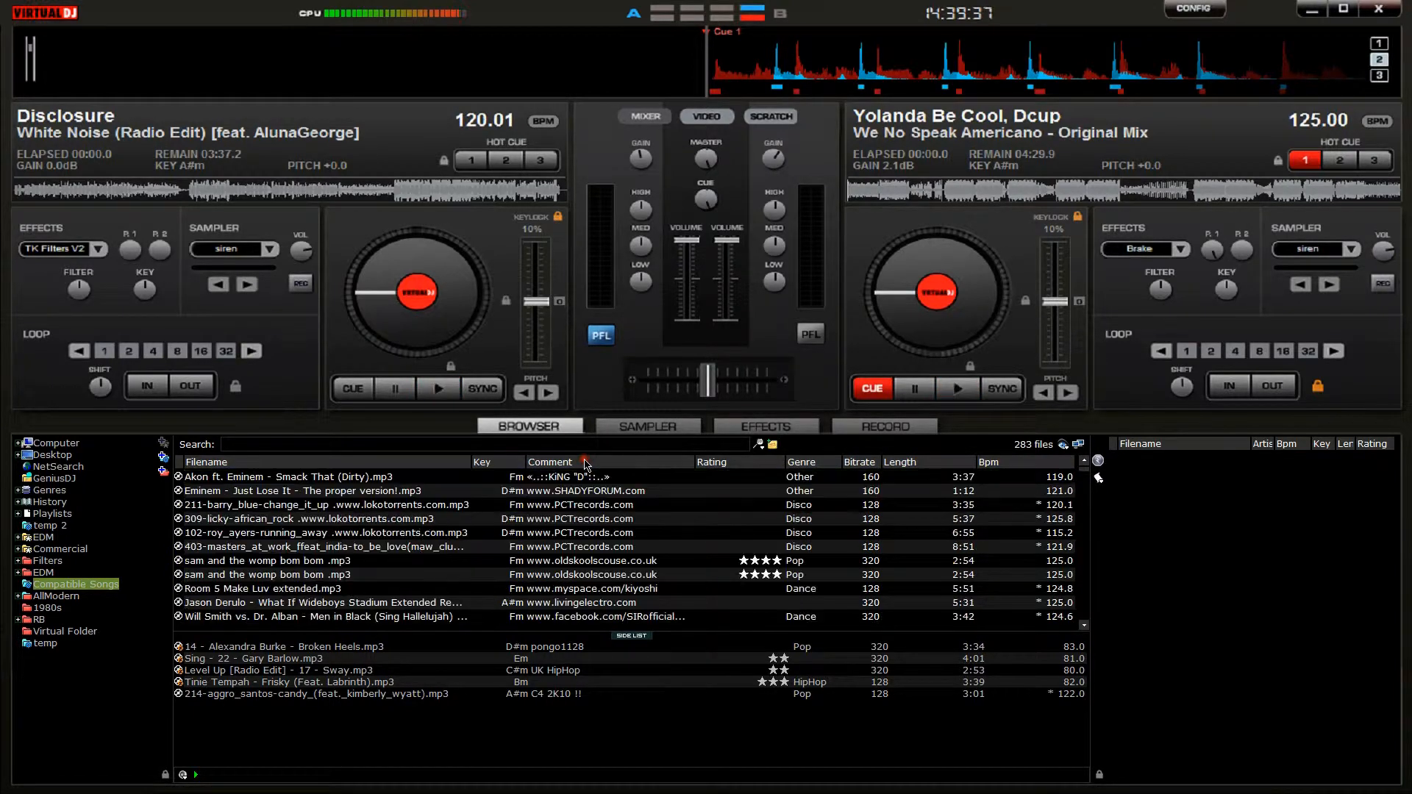
left_click(621, 619, "shift")
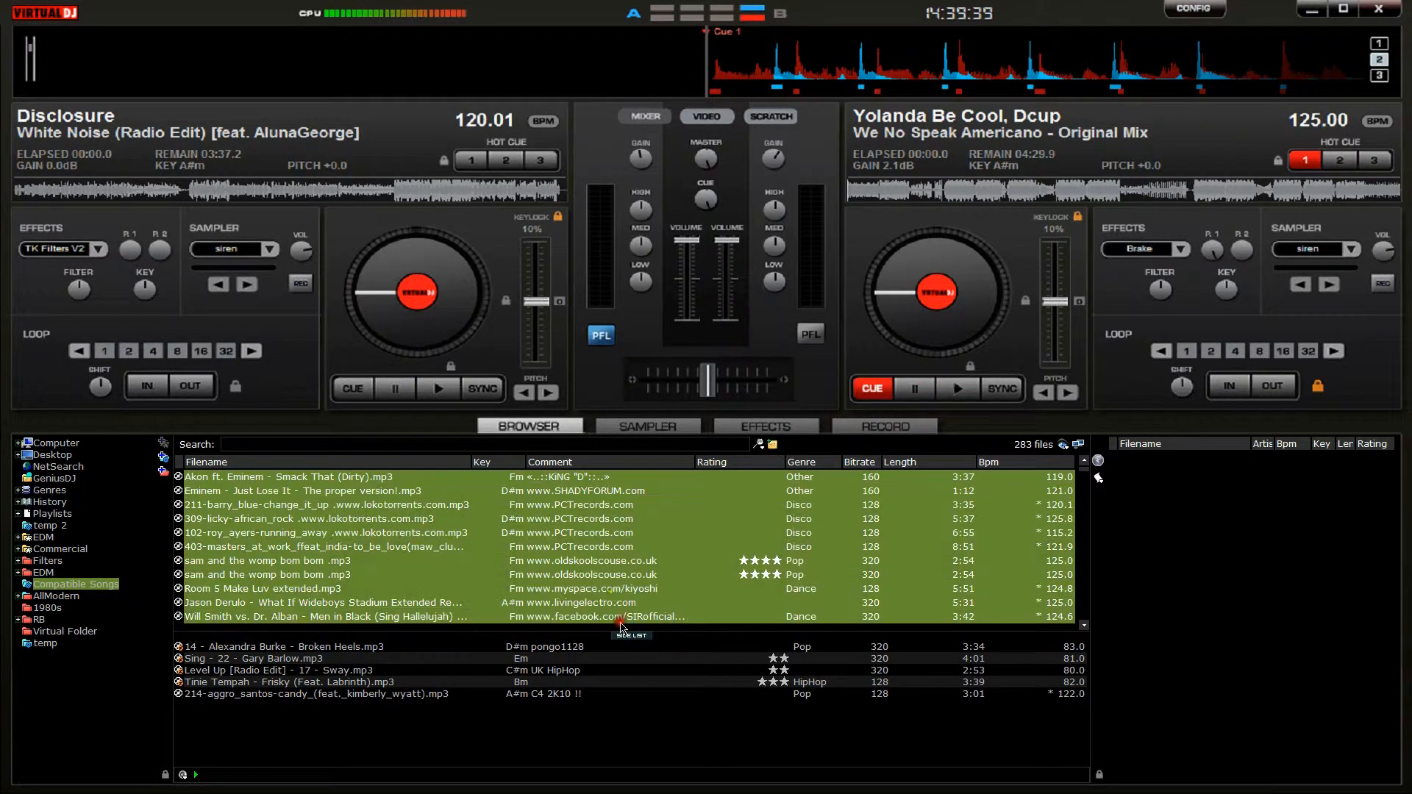
left_click(608, 548)
Reverse the comment sort to ascending order and look through the tracks without comments.
left_click(548, 465)
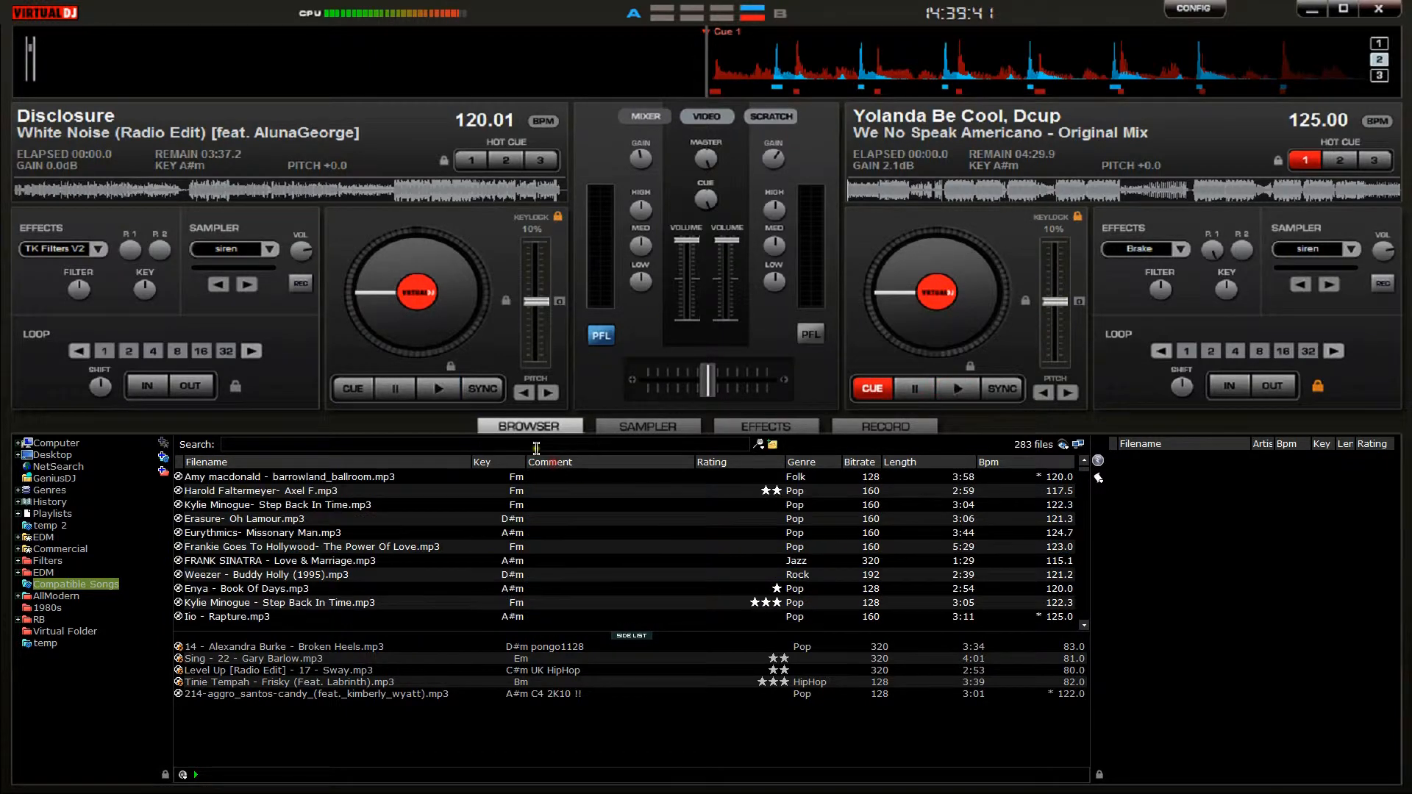
scroll(579, 493, "down", 5)
scroll(687, 526, "down", 5)
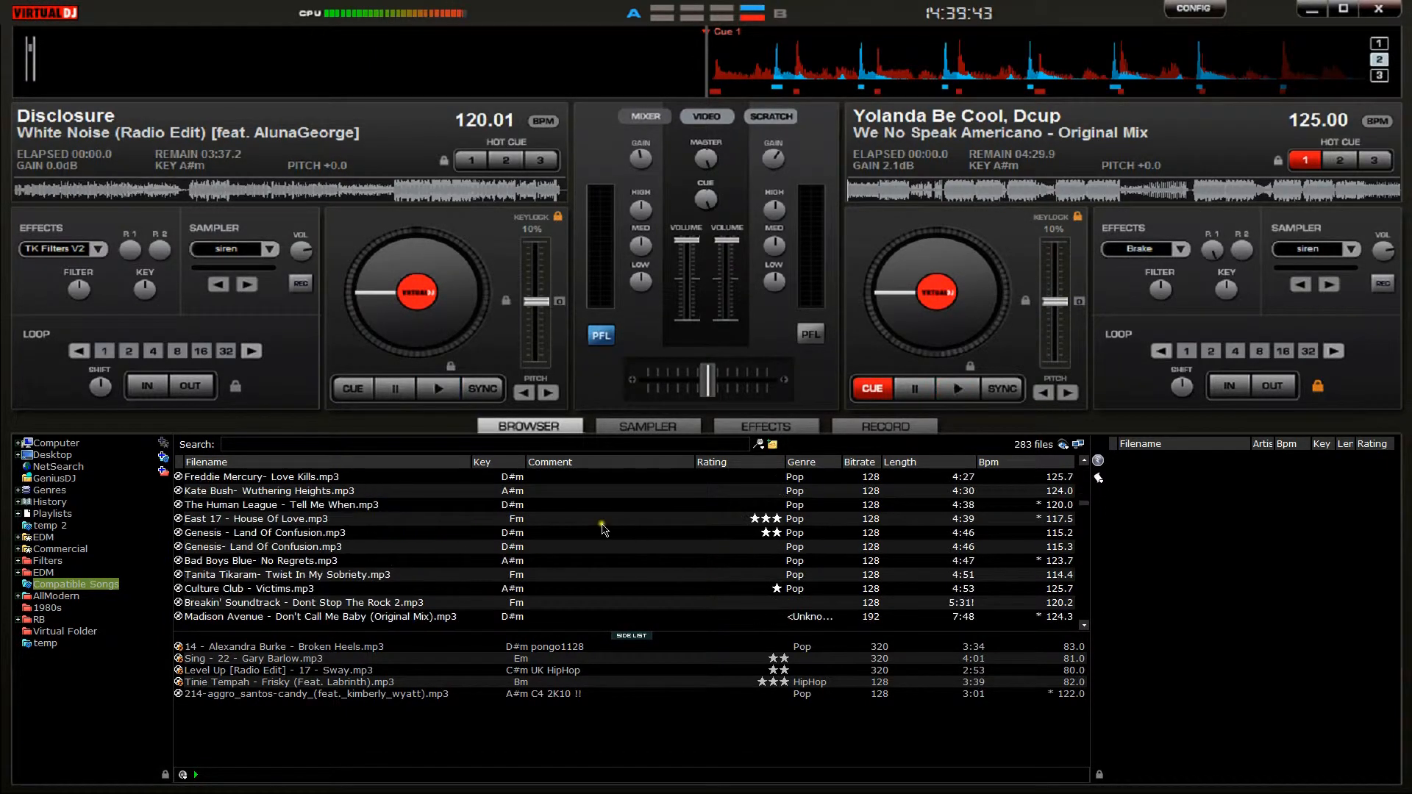
Expand the Commercial favourite folder and open its DJ subfolder.
left_click(18, 549)
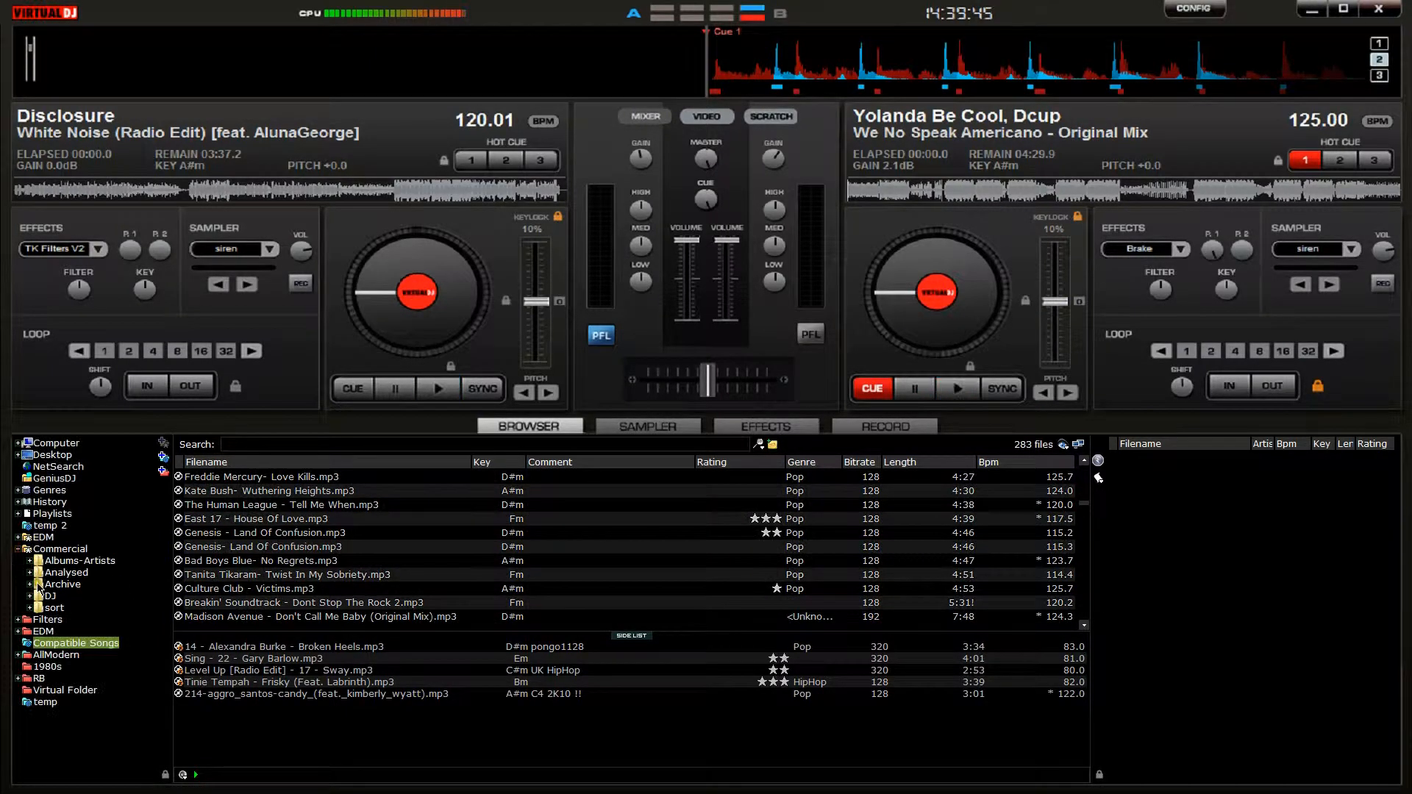
double_click(50, 597)
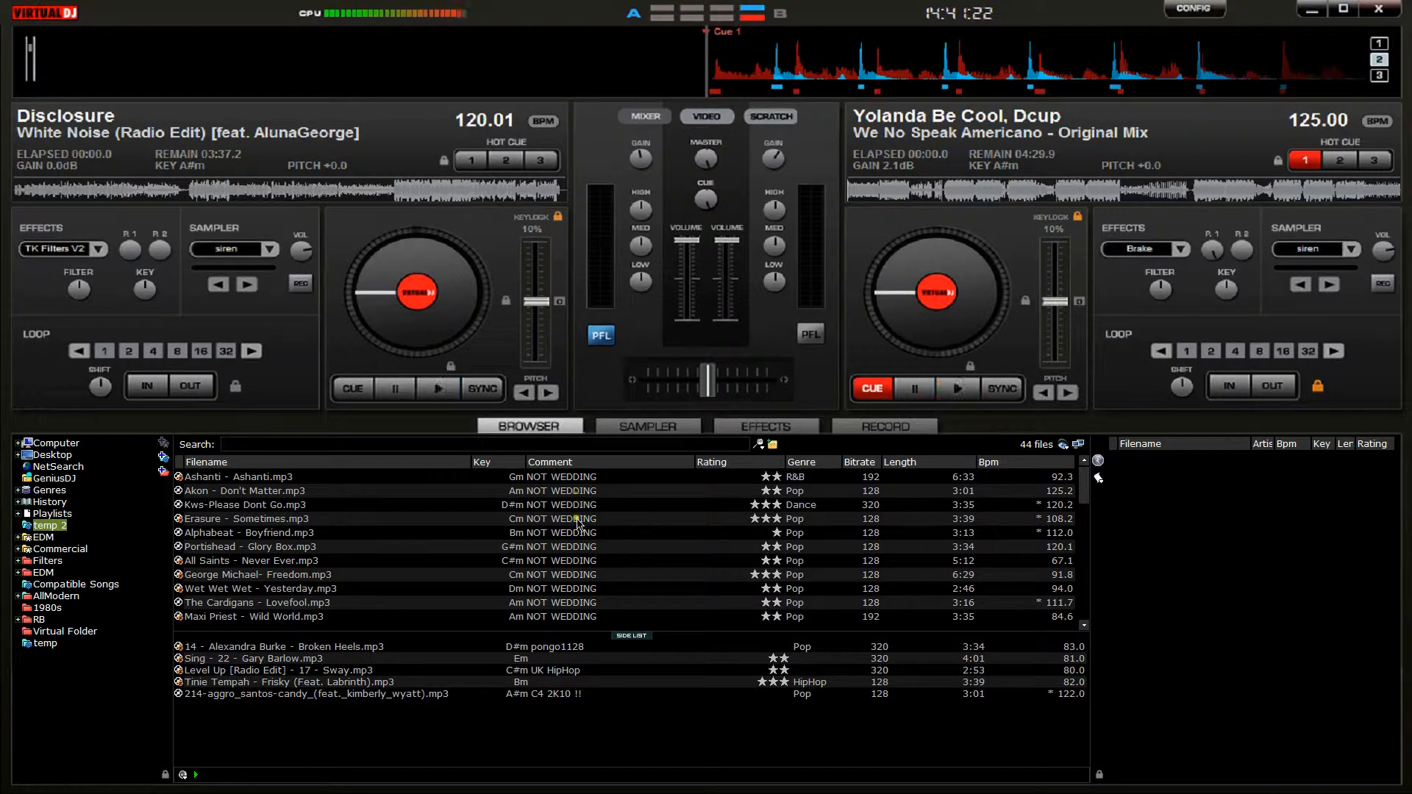
key("super")
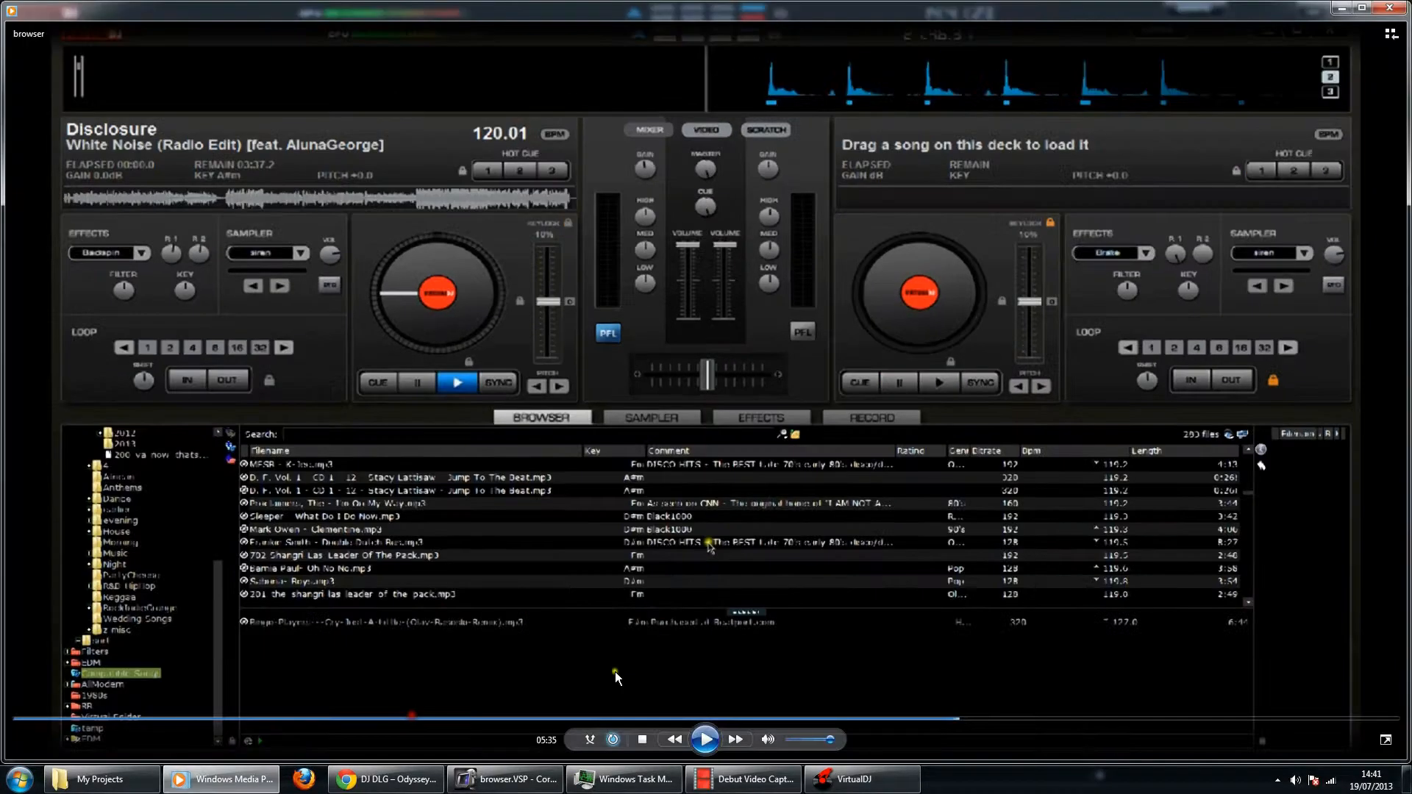
left_click(704, 738)
left_click(719, 783)
left_click(844, 787)
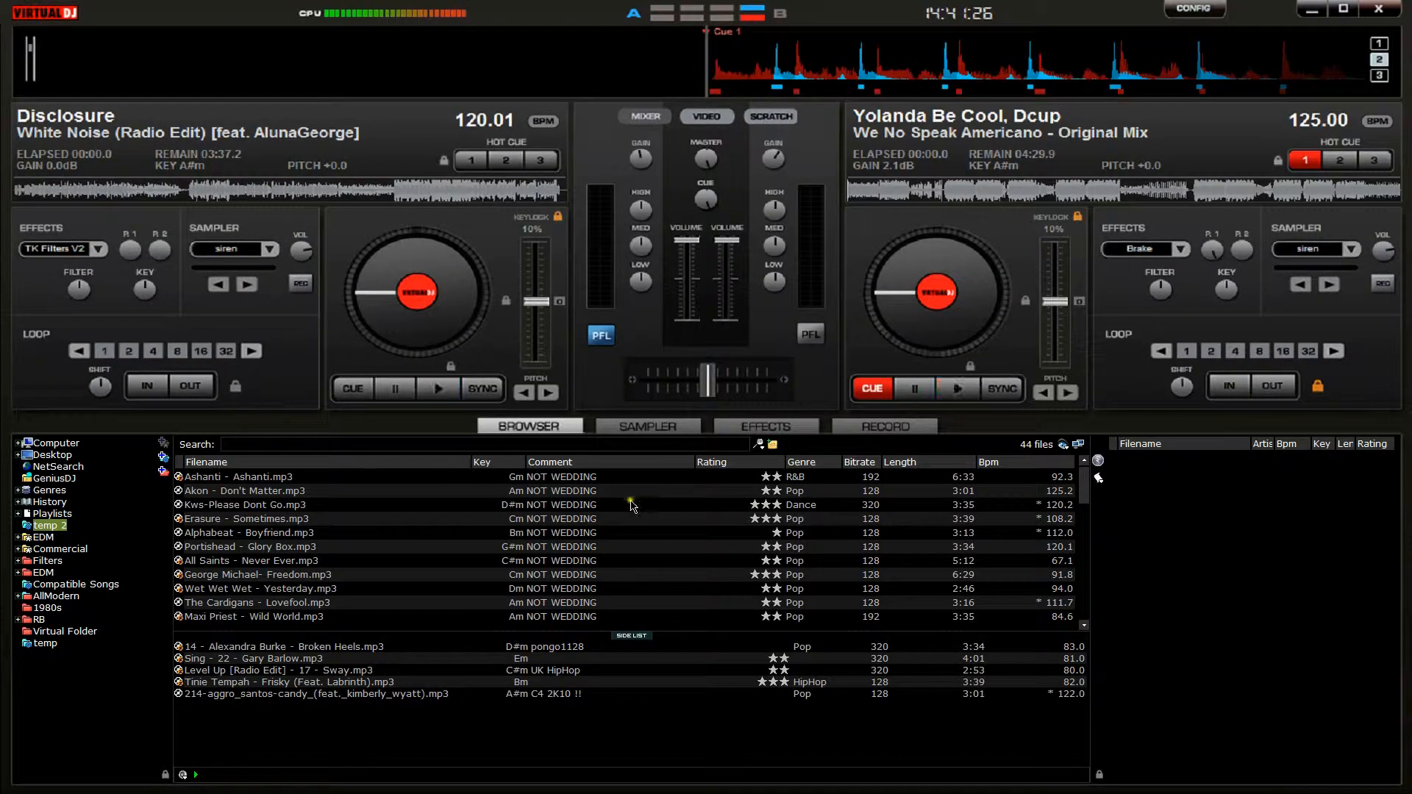
Look through the NOT WEDDING tracks in the temp 2 folder and open the DJ folder under Commercial.
scroll(699, 508, "down", 10)
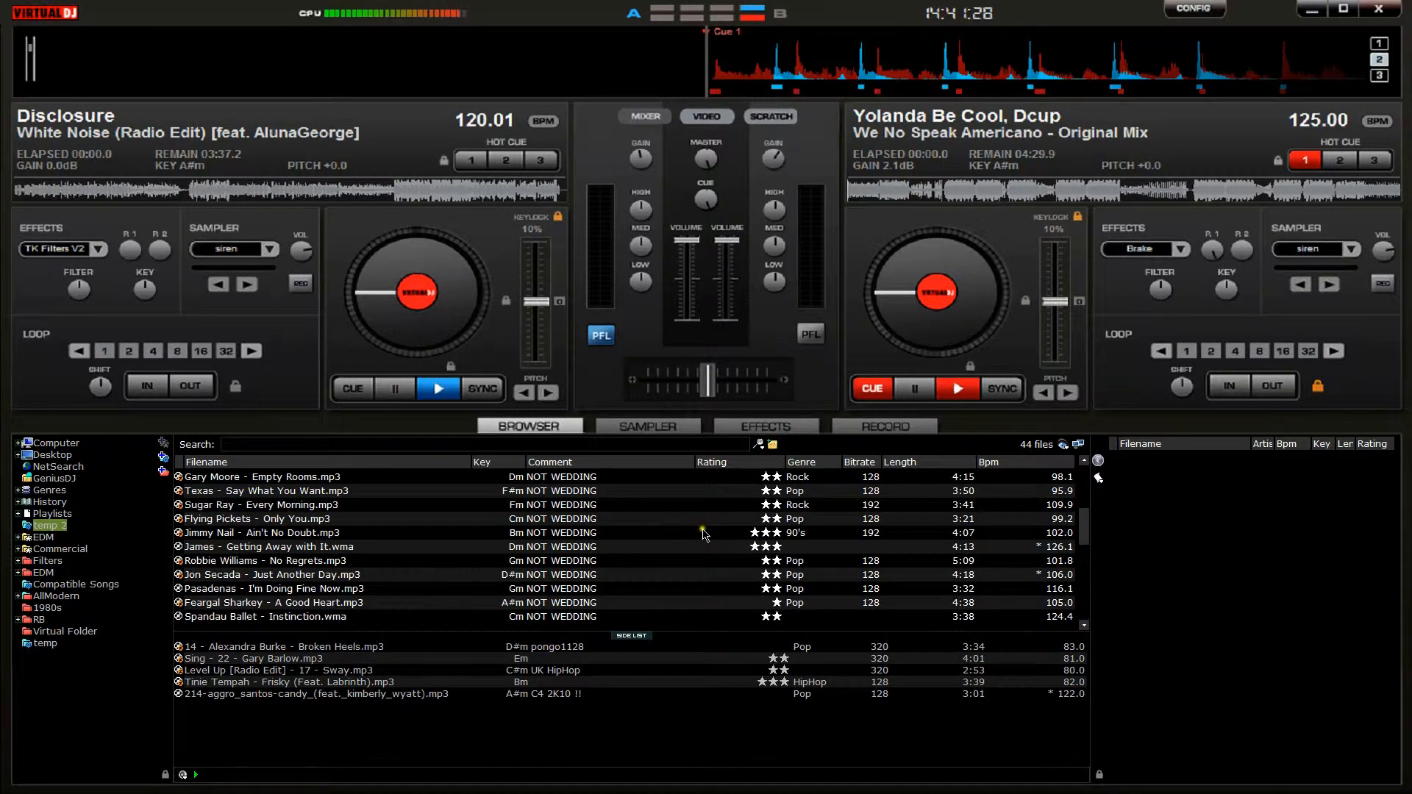
scroll(704, 523, "up", 10)
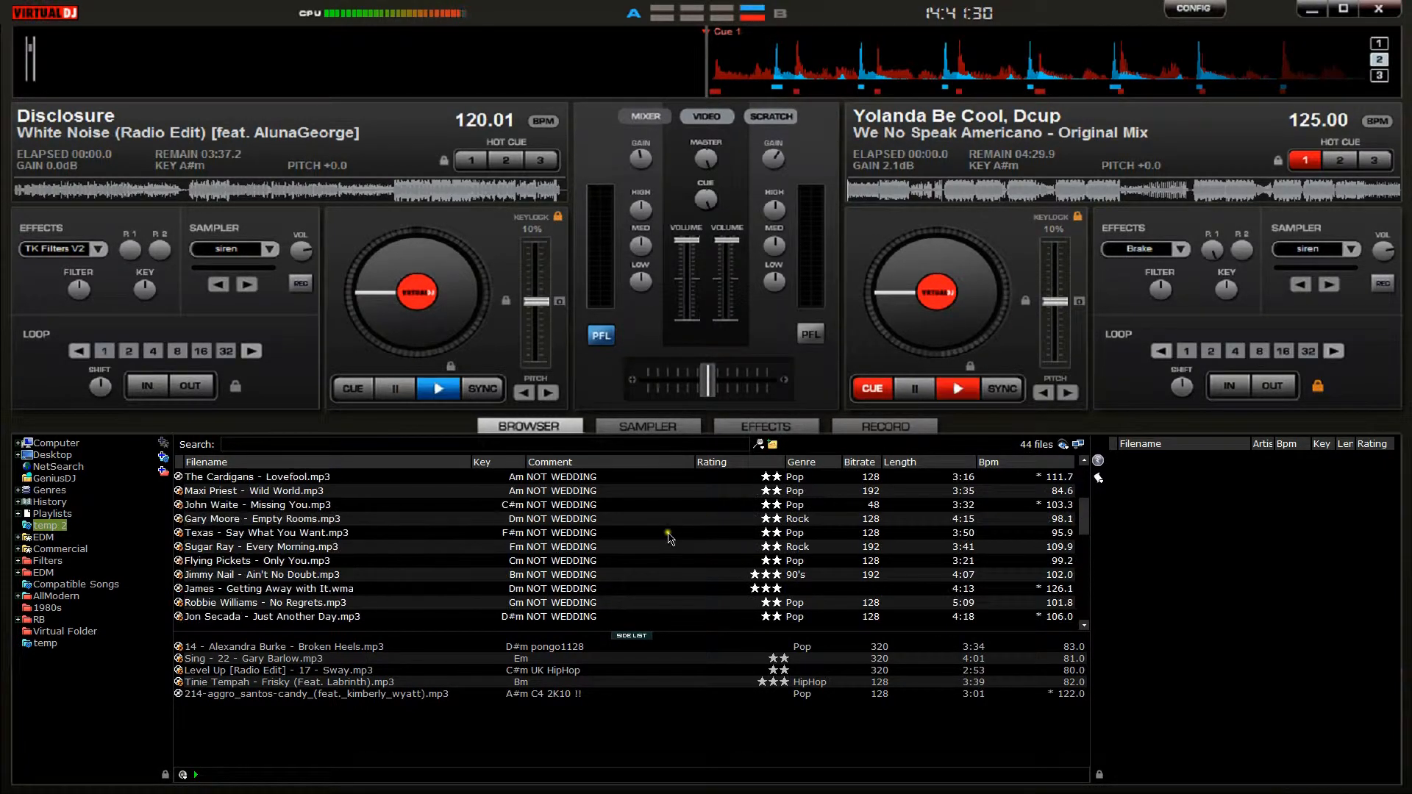
left_click(25, 550)
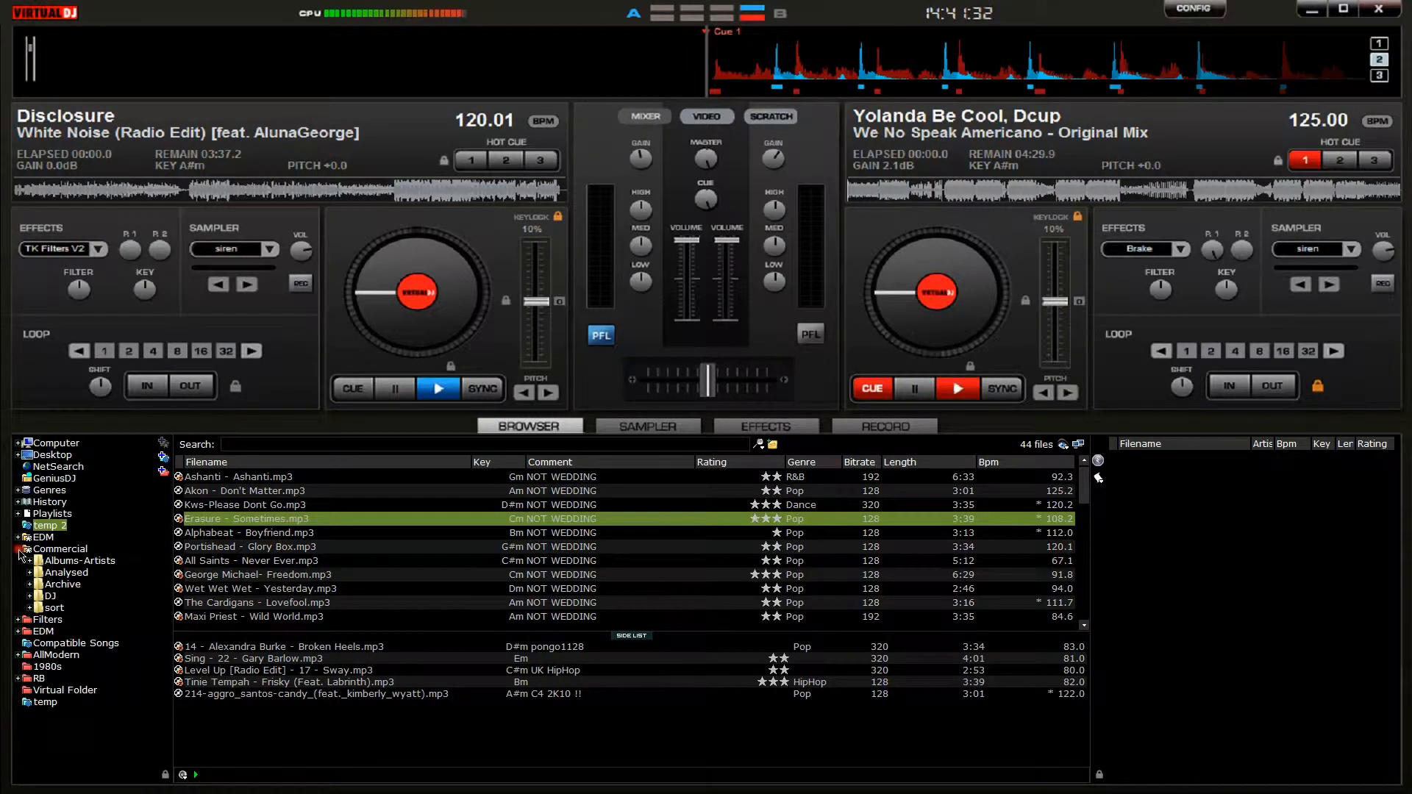
left_click(53, 595)
Change the track list's column order so that Filename comes after Key, Comment and Rating.
right_click(637, 461)
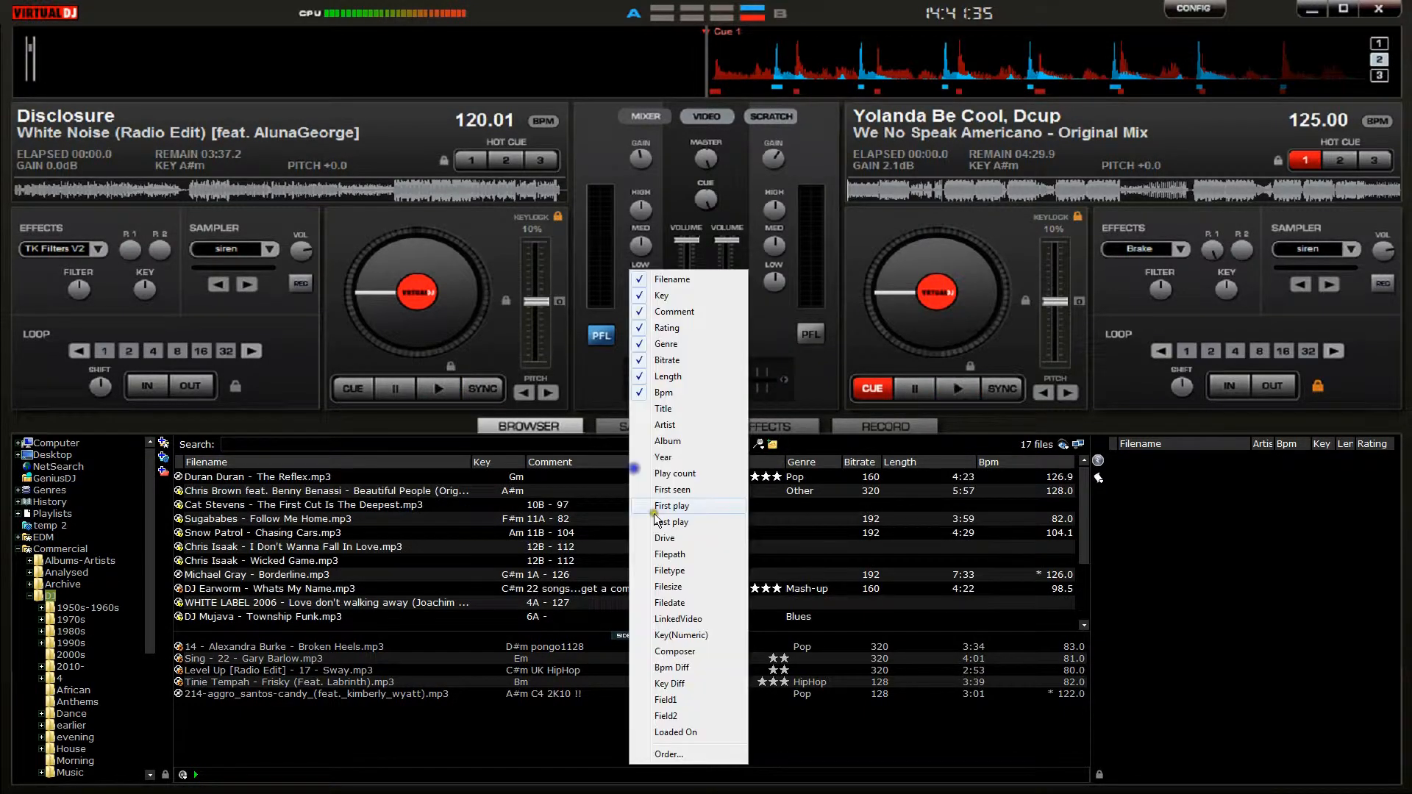
left_click(667, 756)
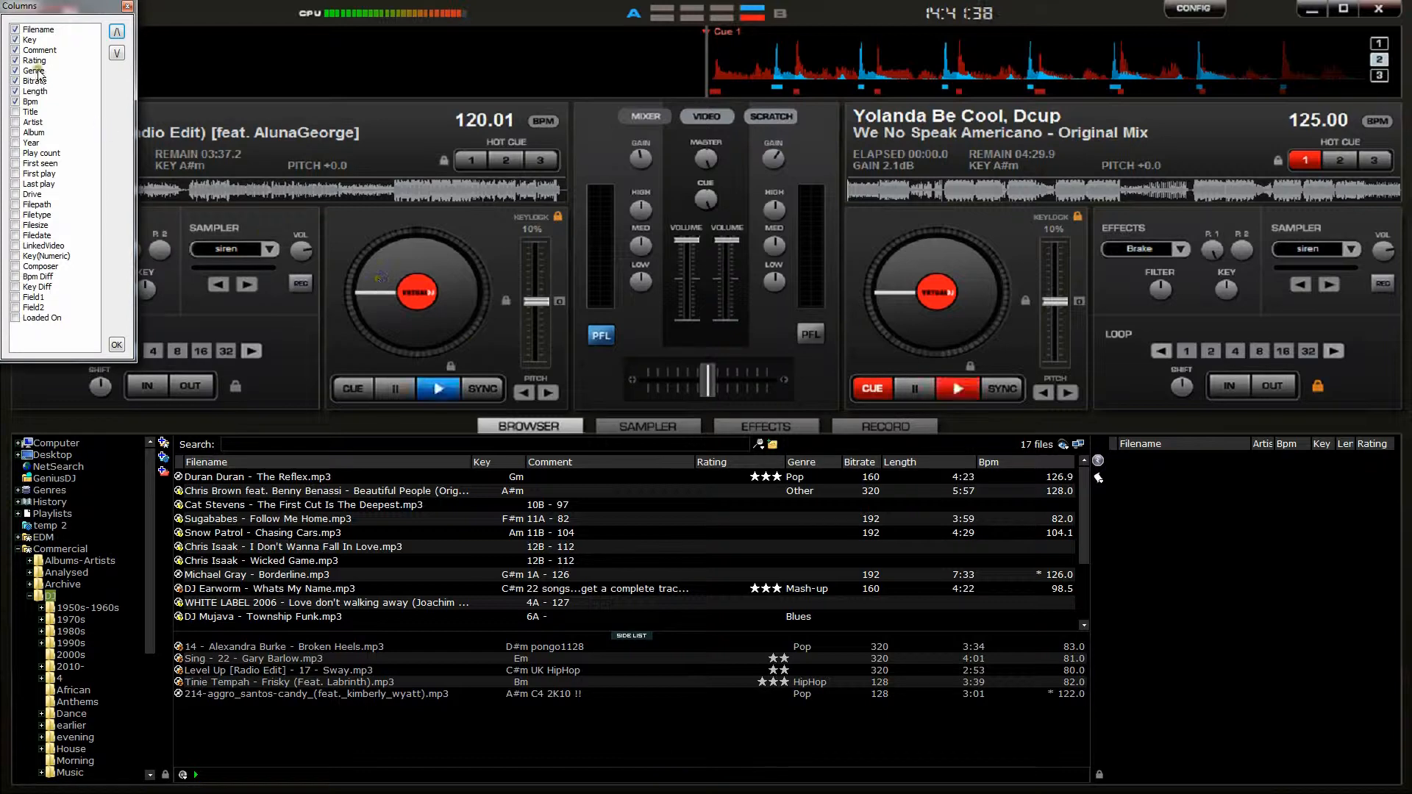
left_click(116, 52)
left_click(116, 52)
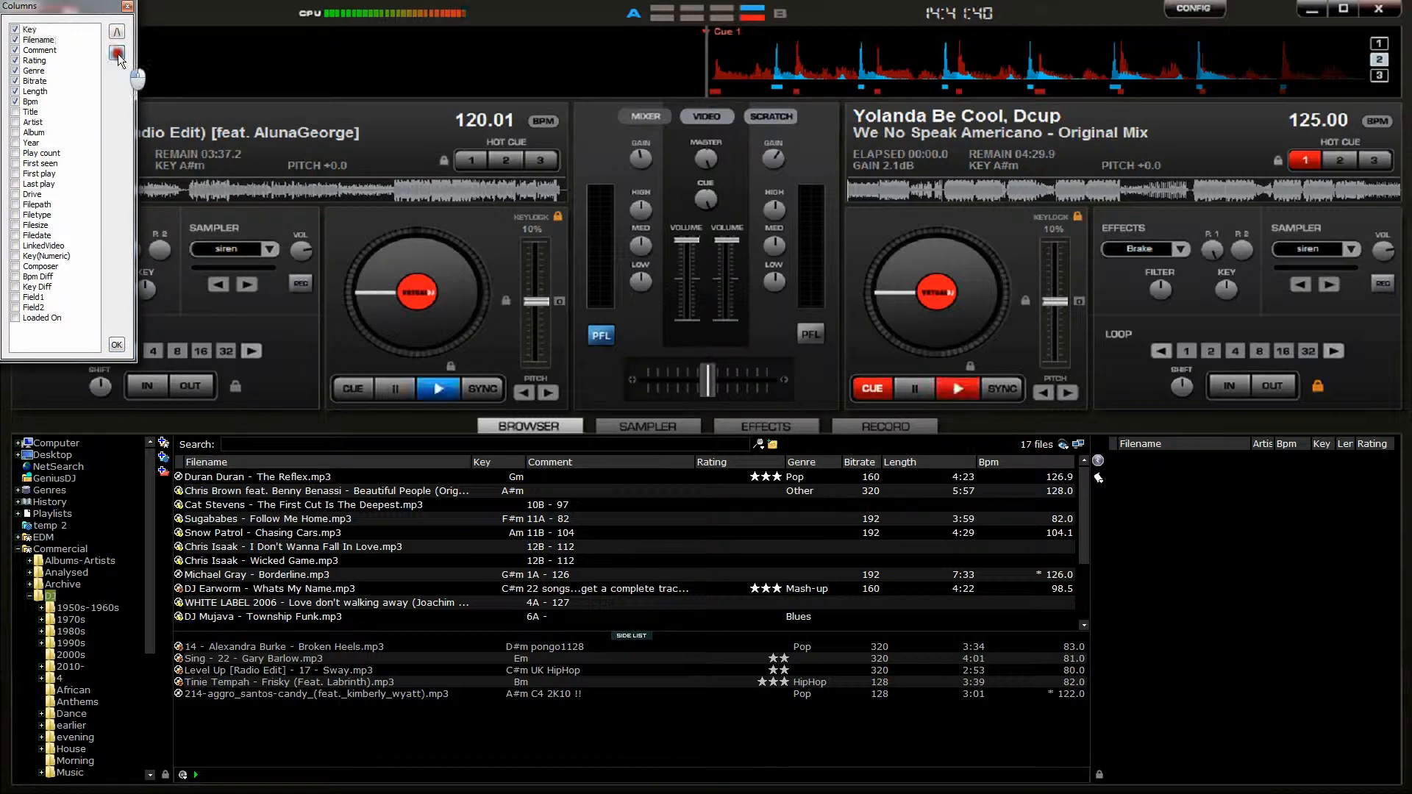
left_click(117, 52)
left_click(117, 346)
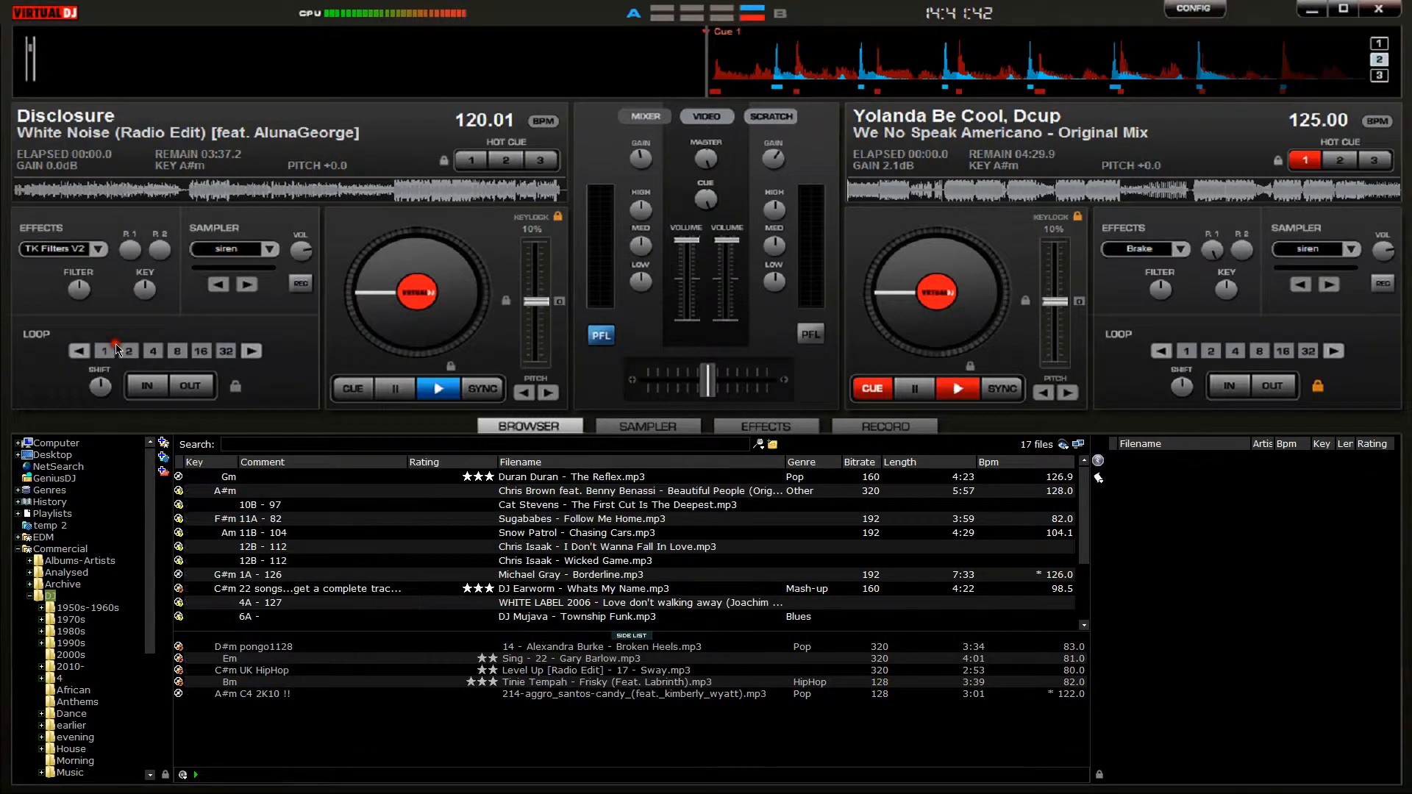
Move the Filename column back to the first place in the track list's column order.
right_click(556, 482)
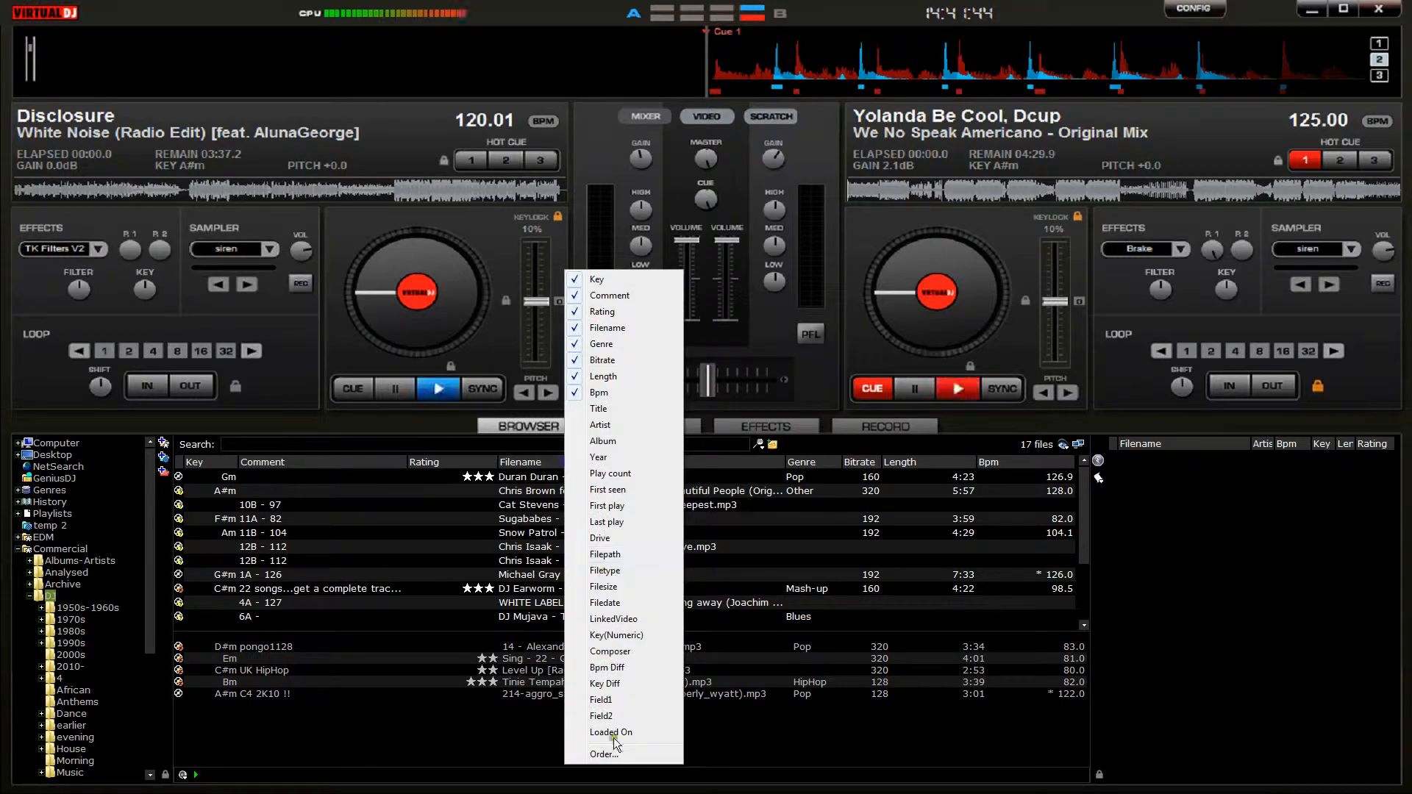
left_click(596, 754)
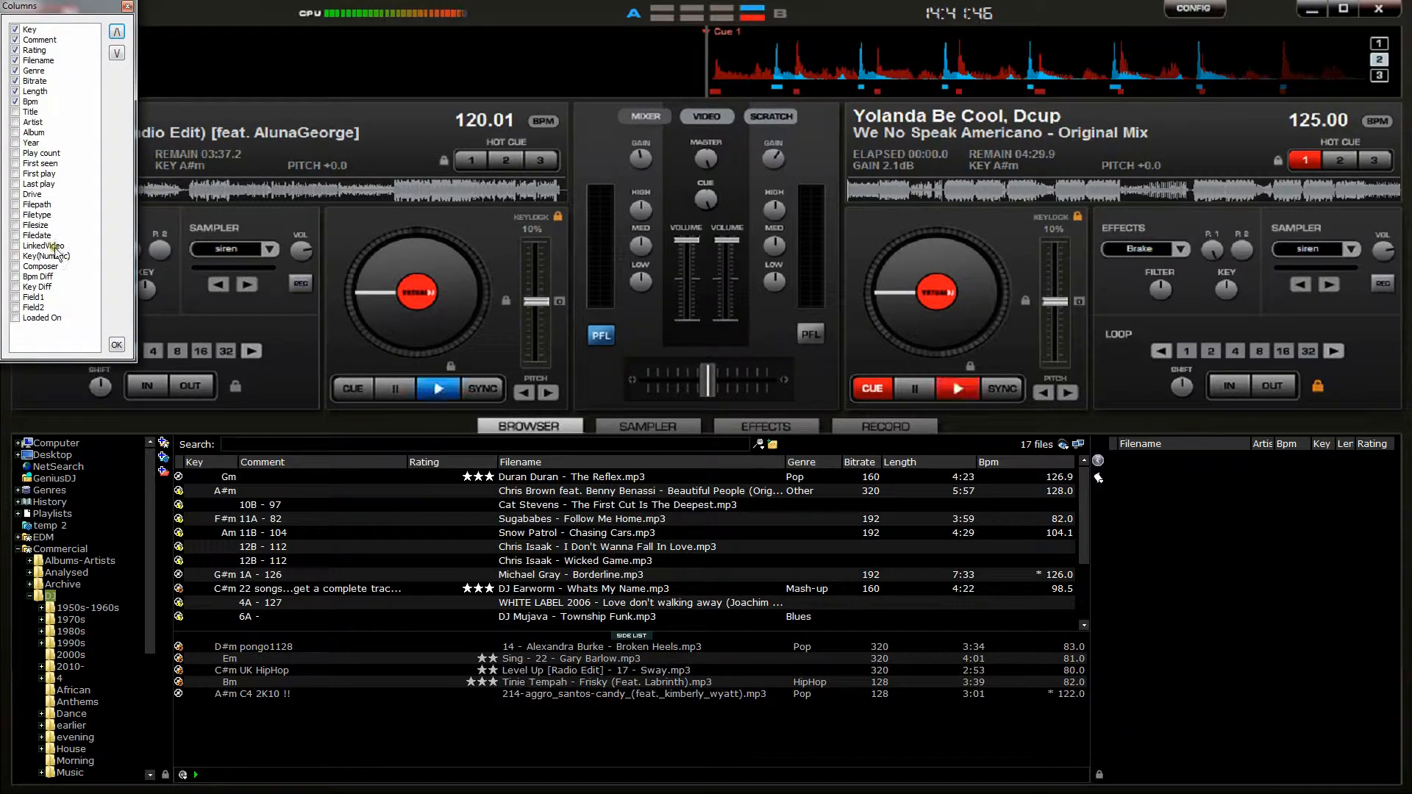
left_click(37, 60)
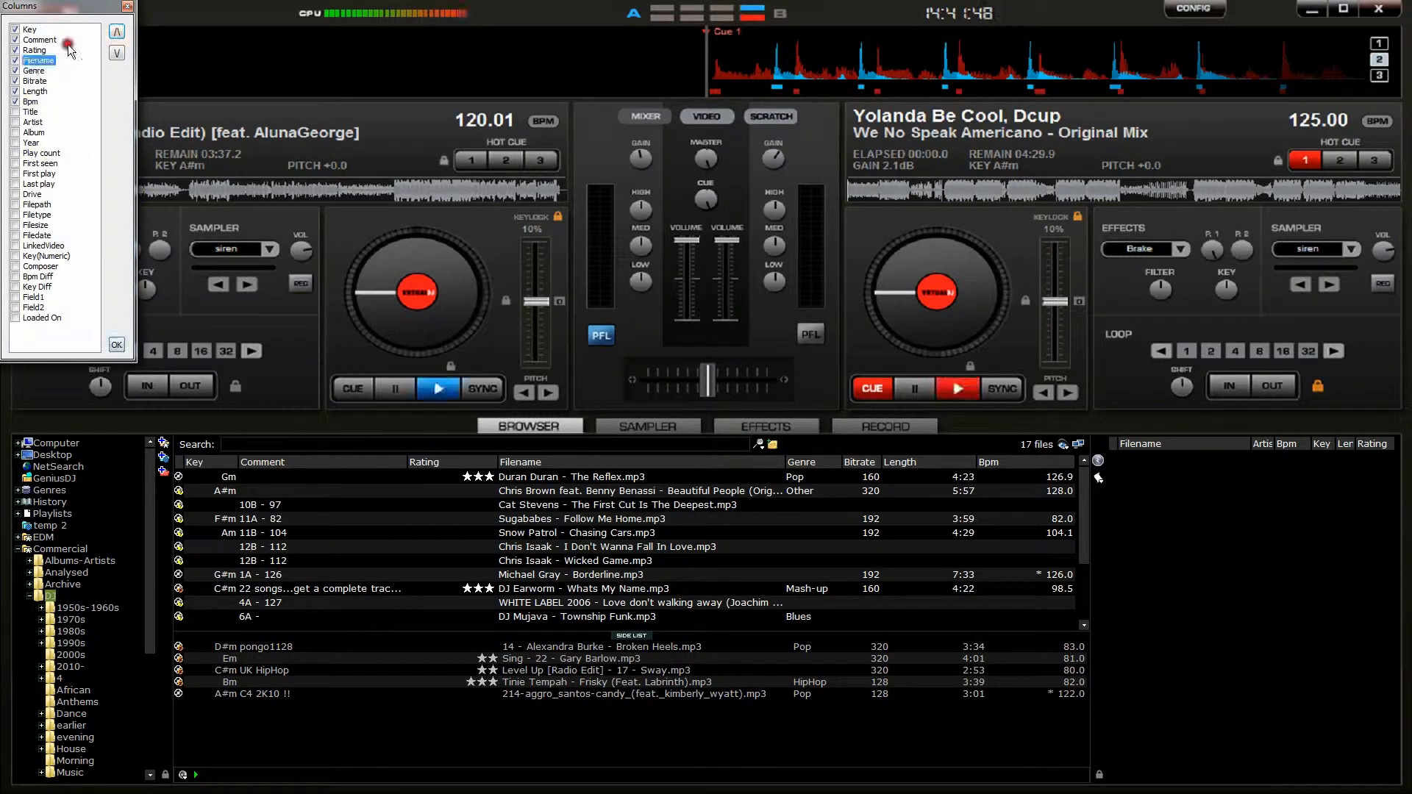
left_click(116, 31)
left_click(116, 344)
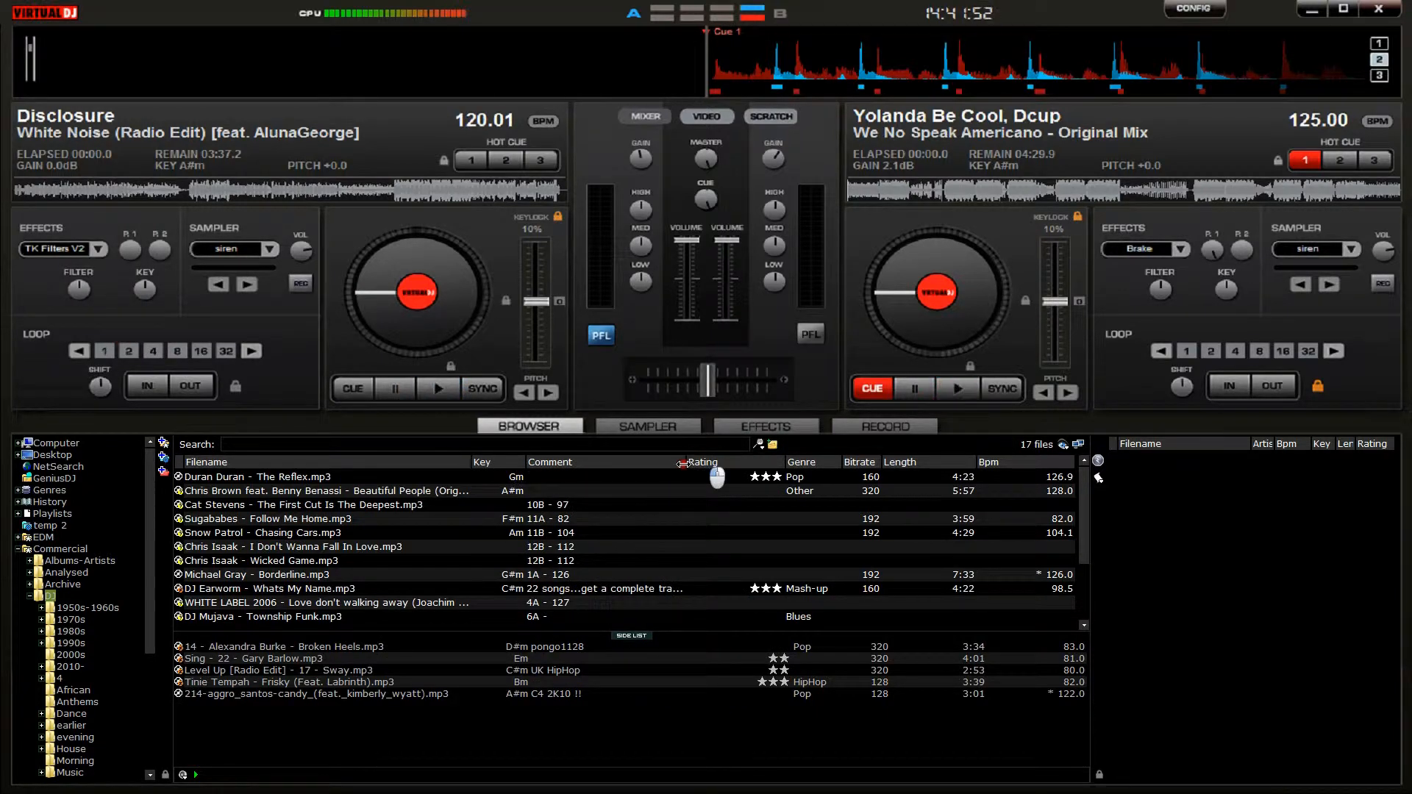
Widen the Comment column slightly and collapse the playlist area beside the track list.
left_click_drag(683, 464, 707, 464)
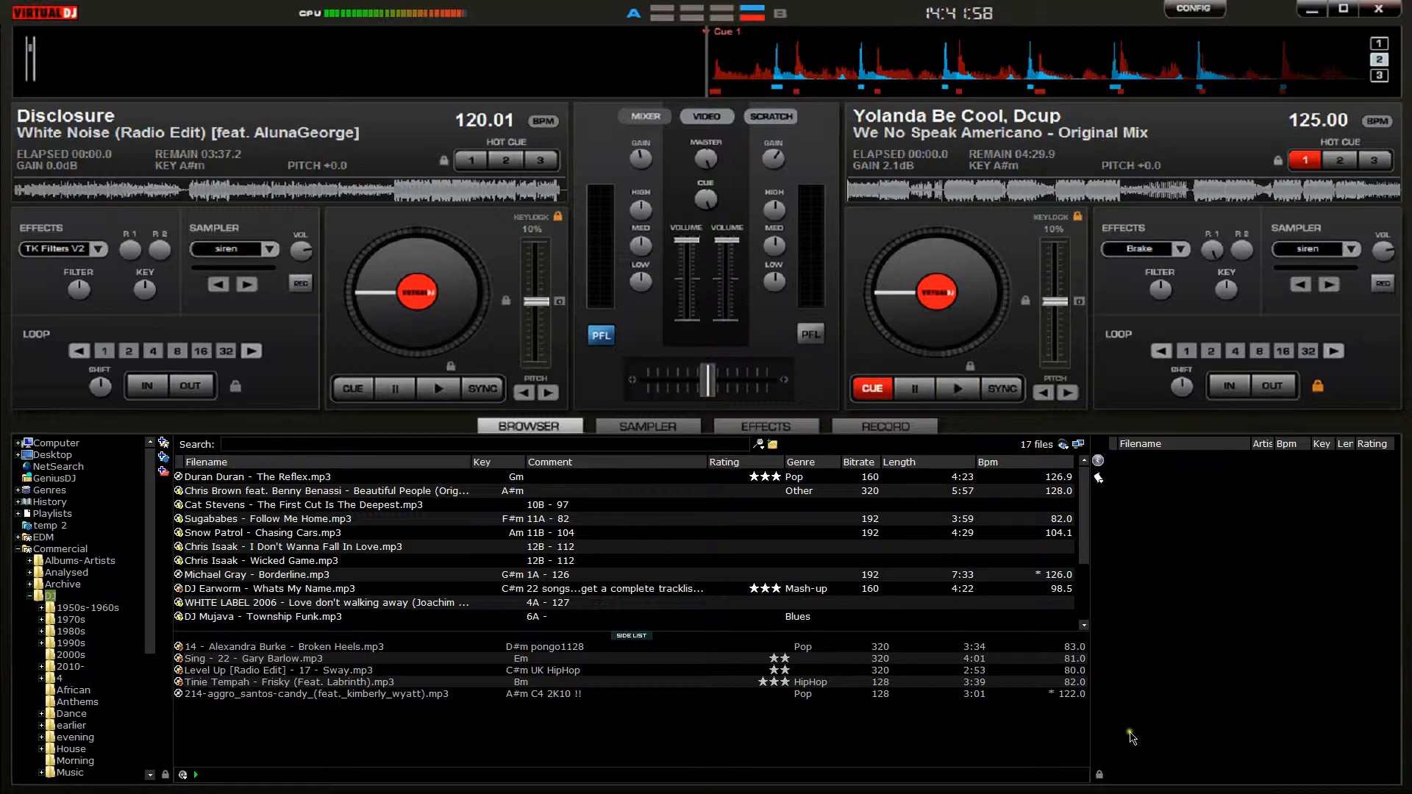
left_click(1088, 602)
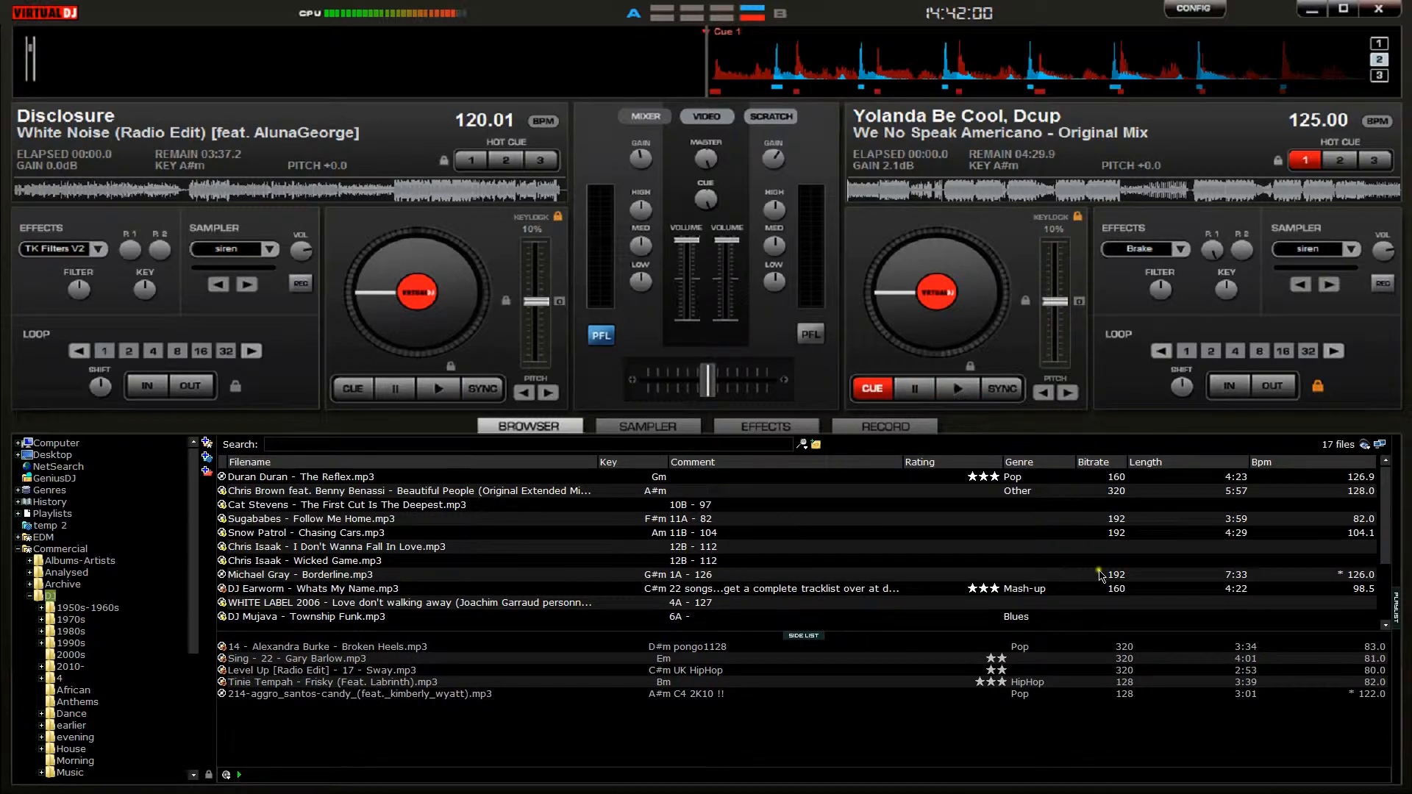
Expand the playlist area and add Follow Me Home, I Don't Wanna Fall In Love, Whats My Name and The Reflex to it.
left_click(1396, 588)
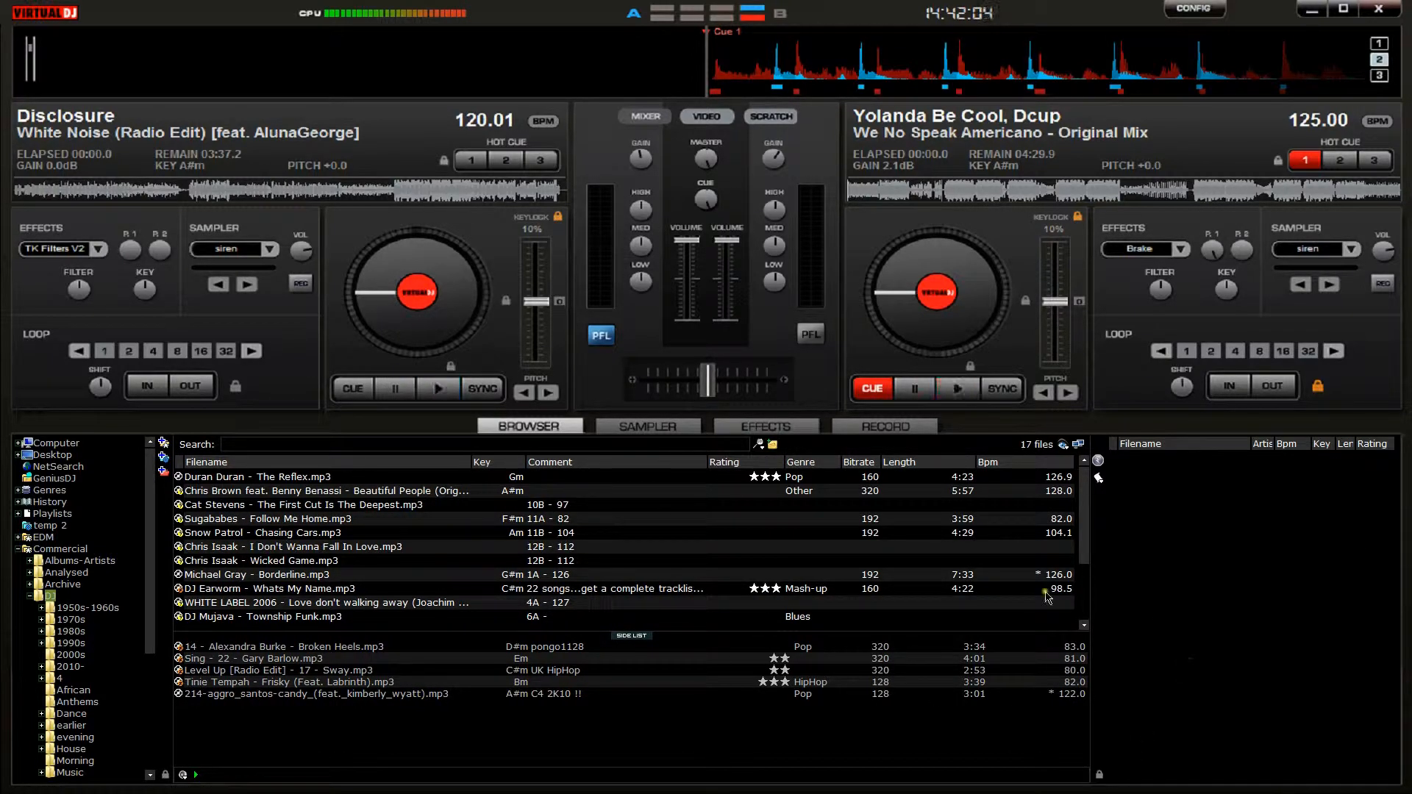
left_click_drag(478, 521, 1227, 532)
left_click_drag(1090, 527, 1036, 522)
left_click_drag(613, 548, 1085, 559)
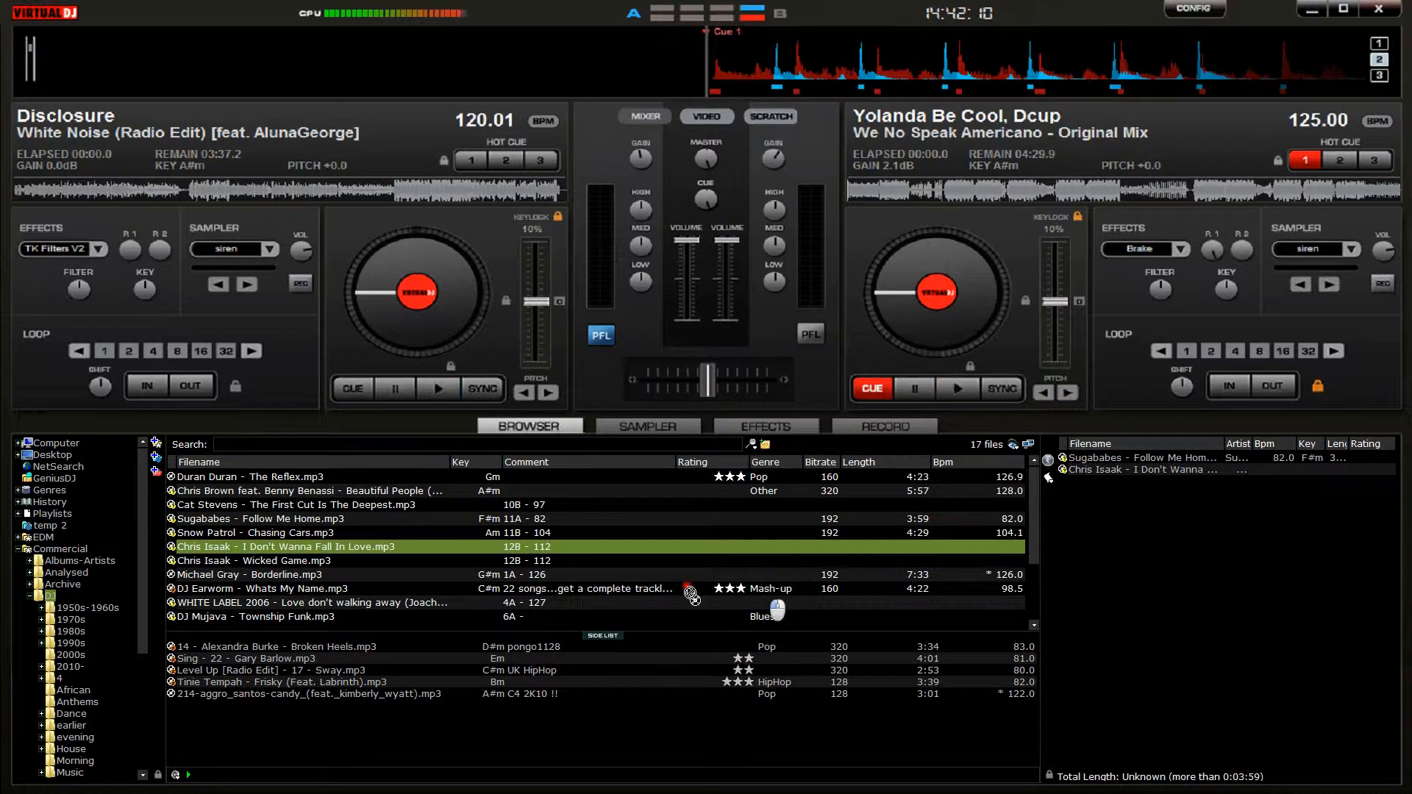
left_click_drag(766, 589, 1232, 566)
left_click(738, 480)
left_click_drag(738, 480, 1147, 504)
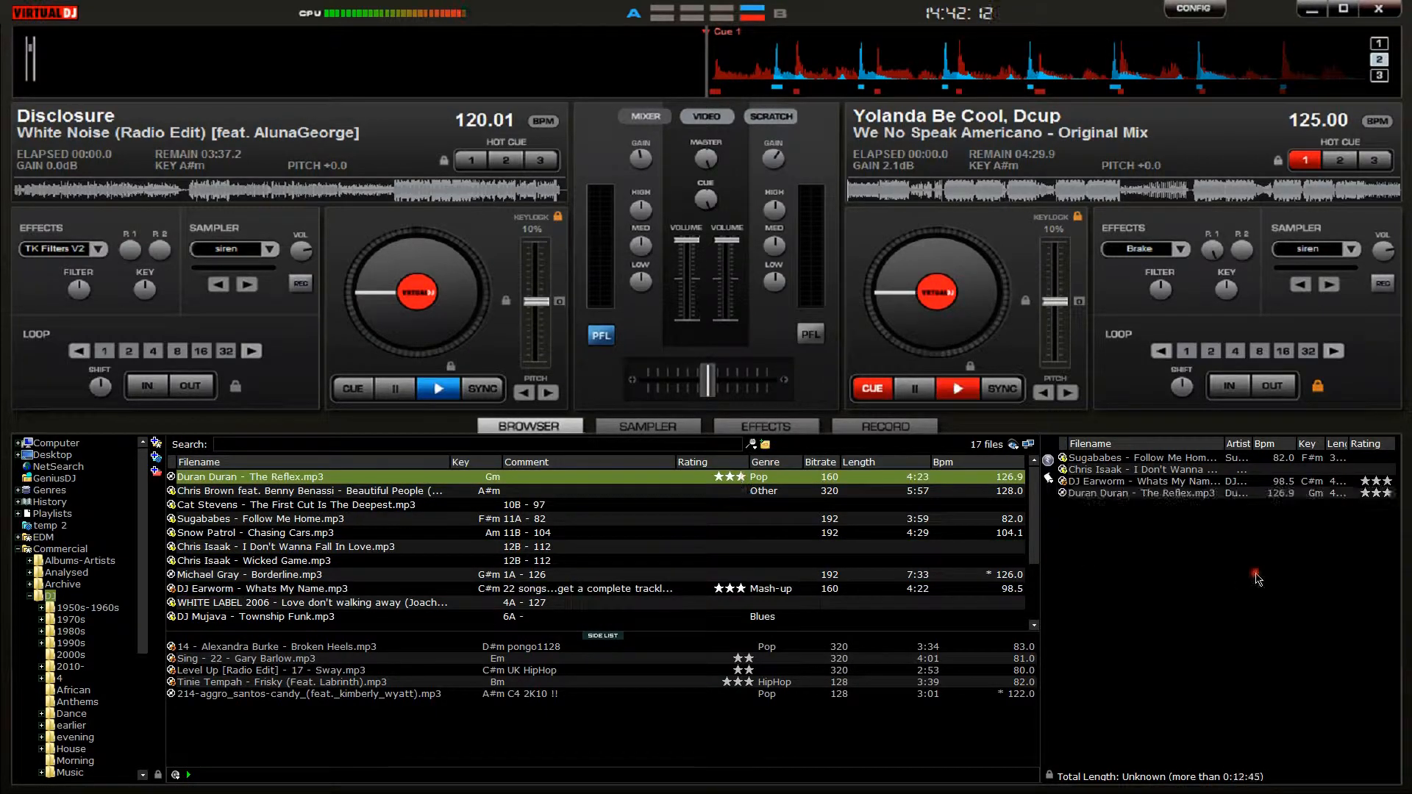
Try sorting the playlist by Filename and Artist, and leave it sorted by Bpm in ascending order.
left_click(1266, 444)
left_click(1276, 443)
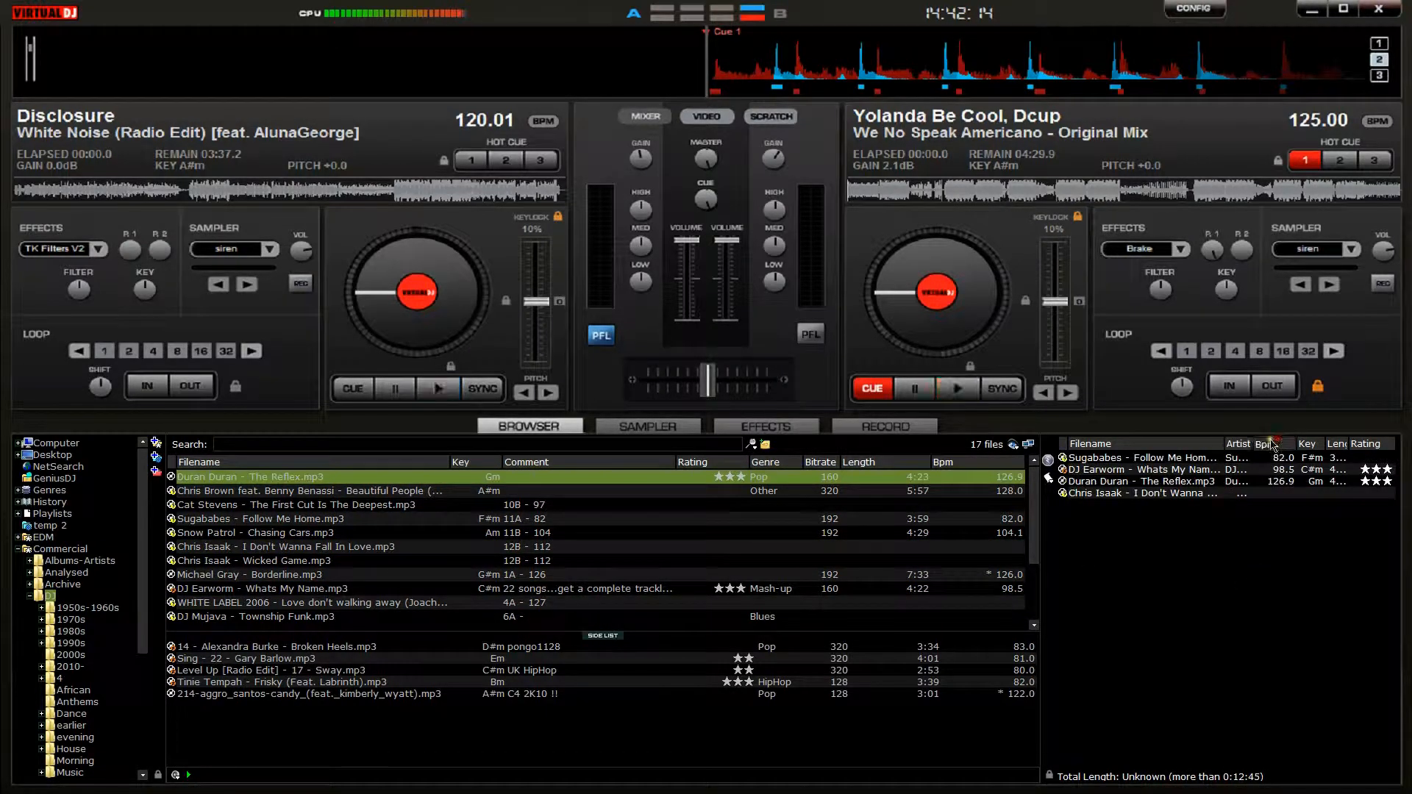
left_click(1273, 443)
left_click(1188, 444)
left_click(1180, 443)
left_click(1241, 444)
left_click(1276, 444)
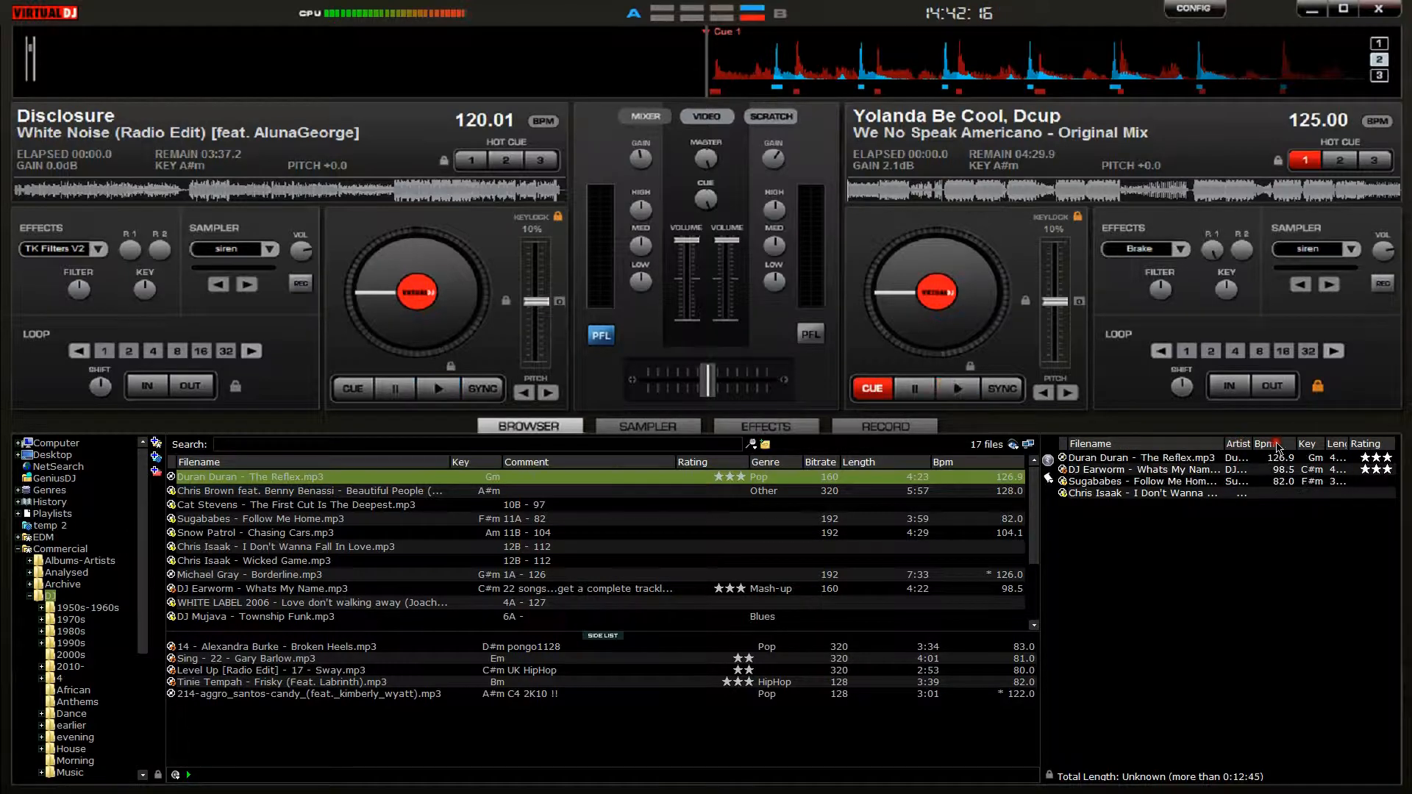
left_click(1289, 445)
Start Automix for the playlist and review the available Automix Type options without changing the current one.
left_click(1047, 478)
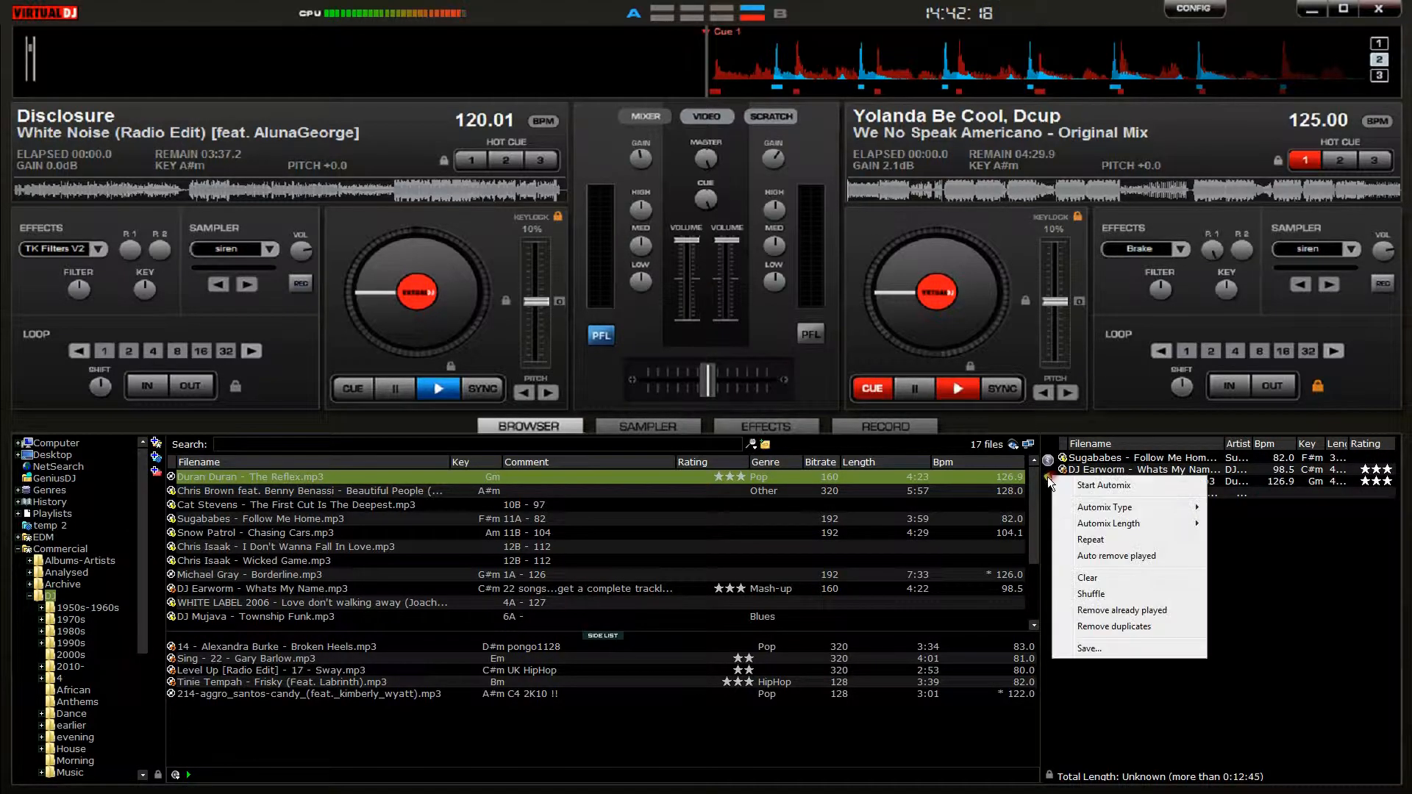
left_click(1104, 486)
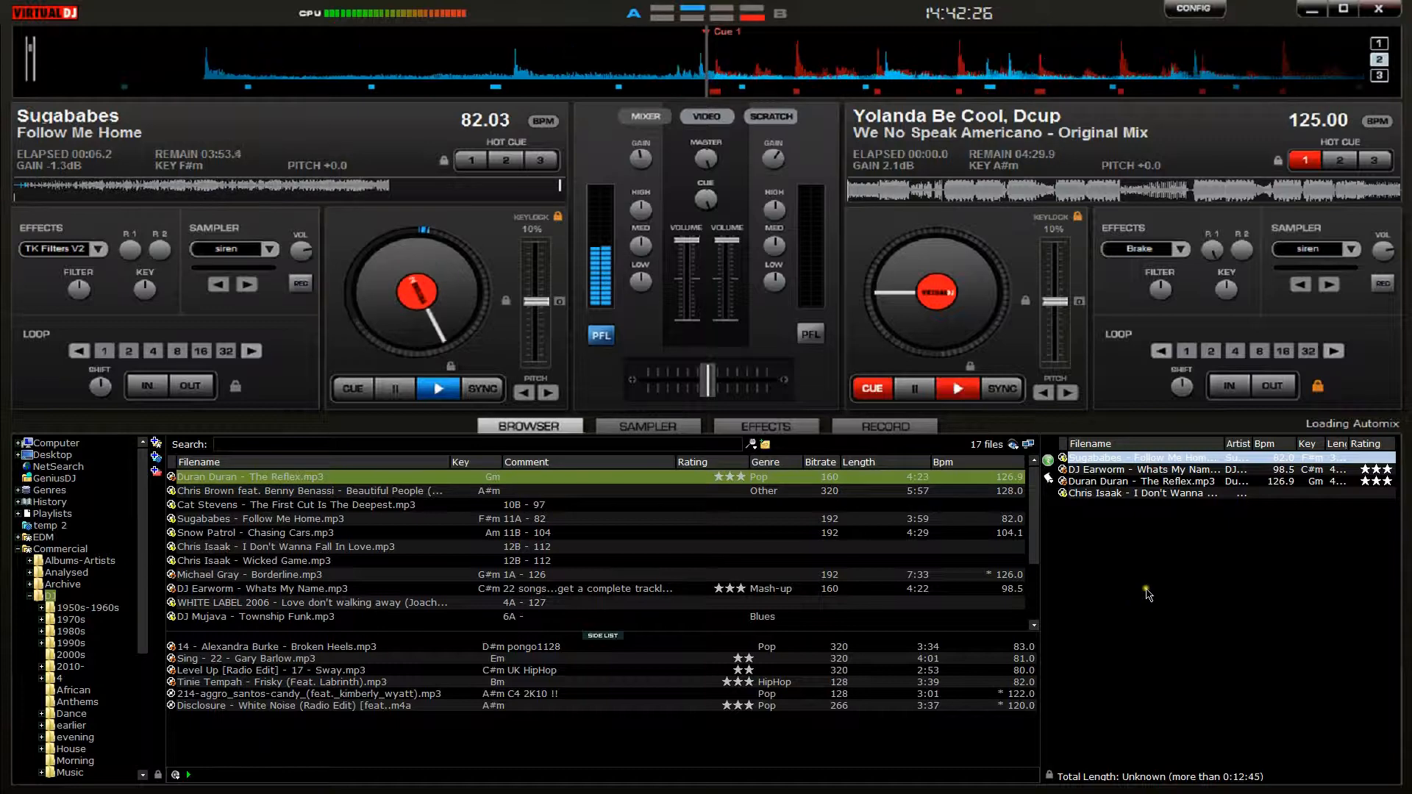
right_click(1049, 483)
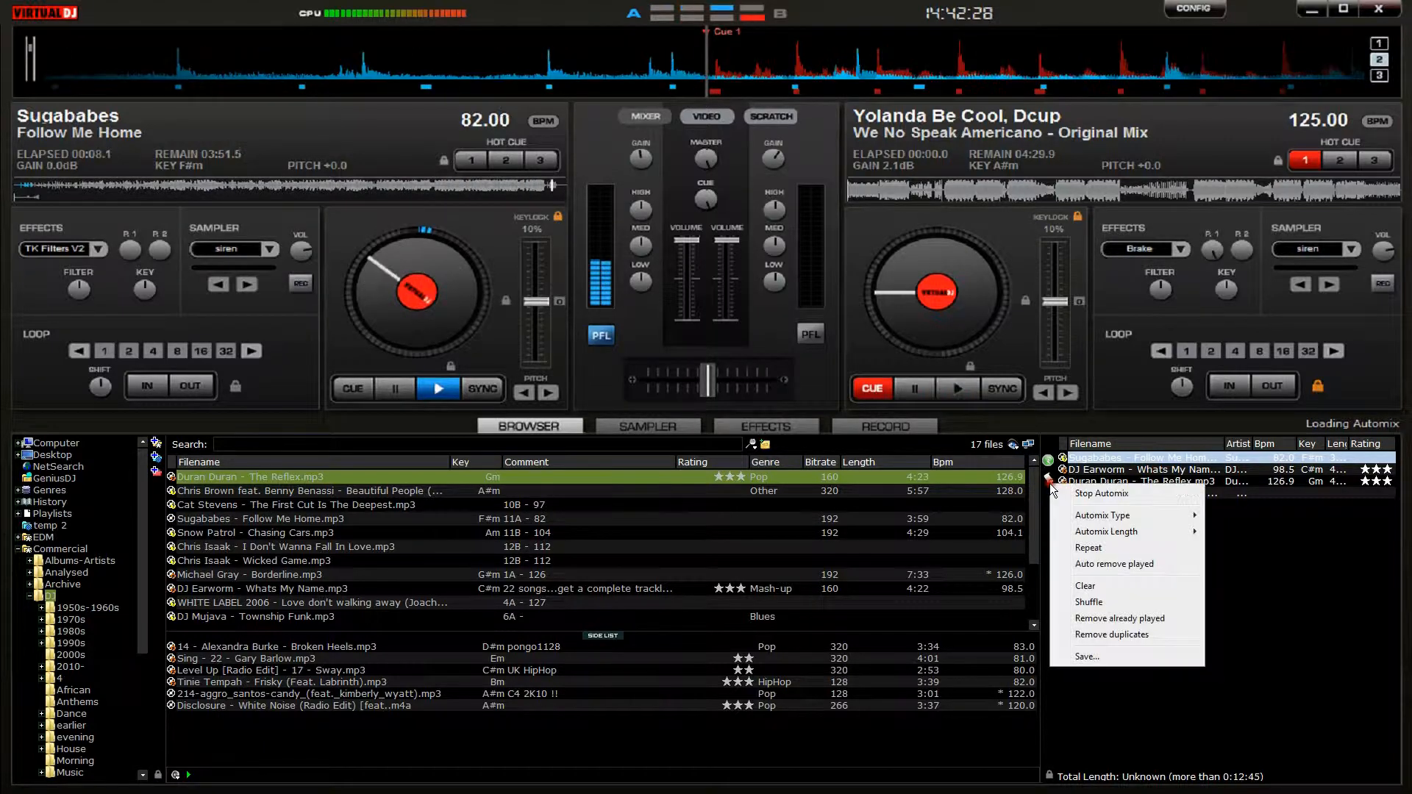
mouse_move(1073, 518)
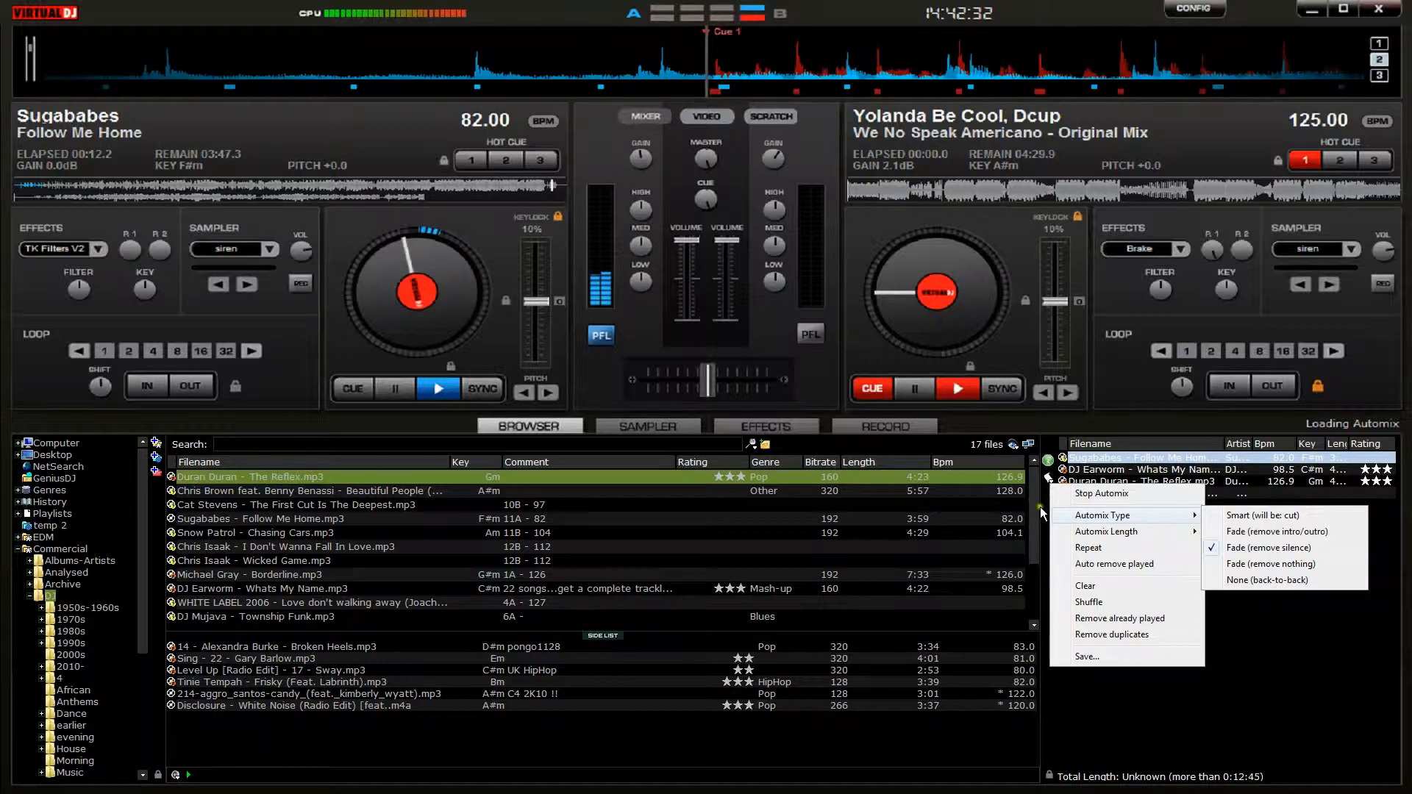
left_click(1041, 503)
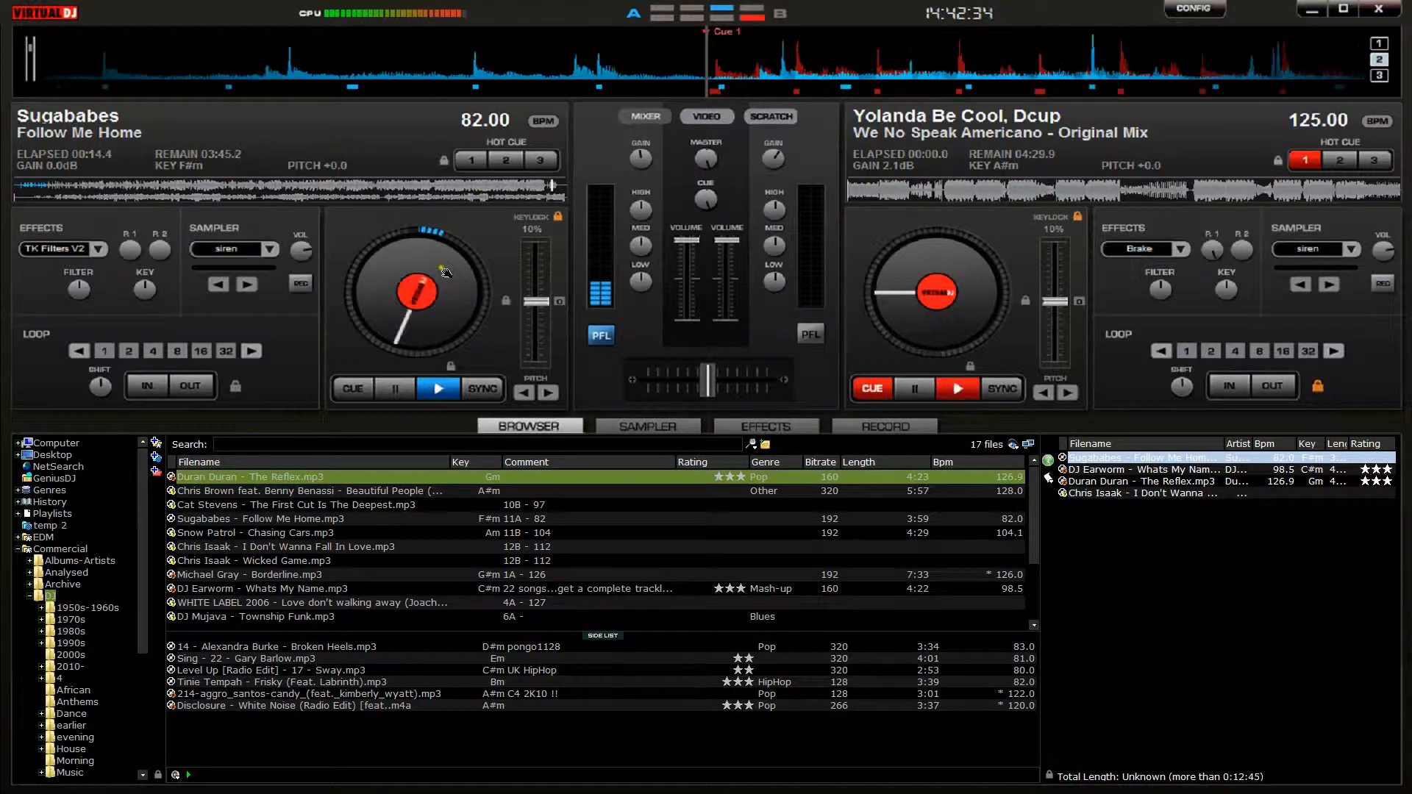
Stop the Sugababes track by returning deck A to its cue point, and remove all tracks from the side list.
left_click(347, 386)
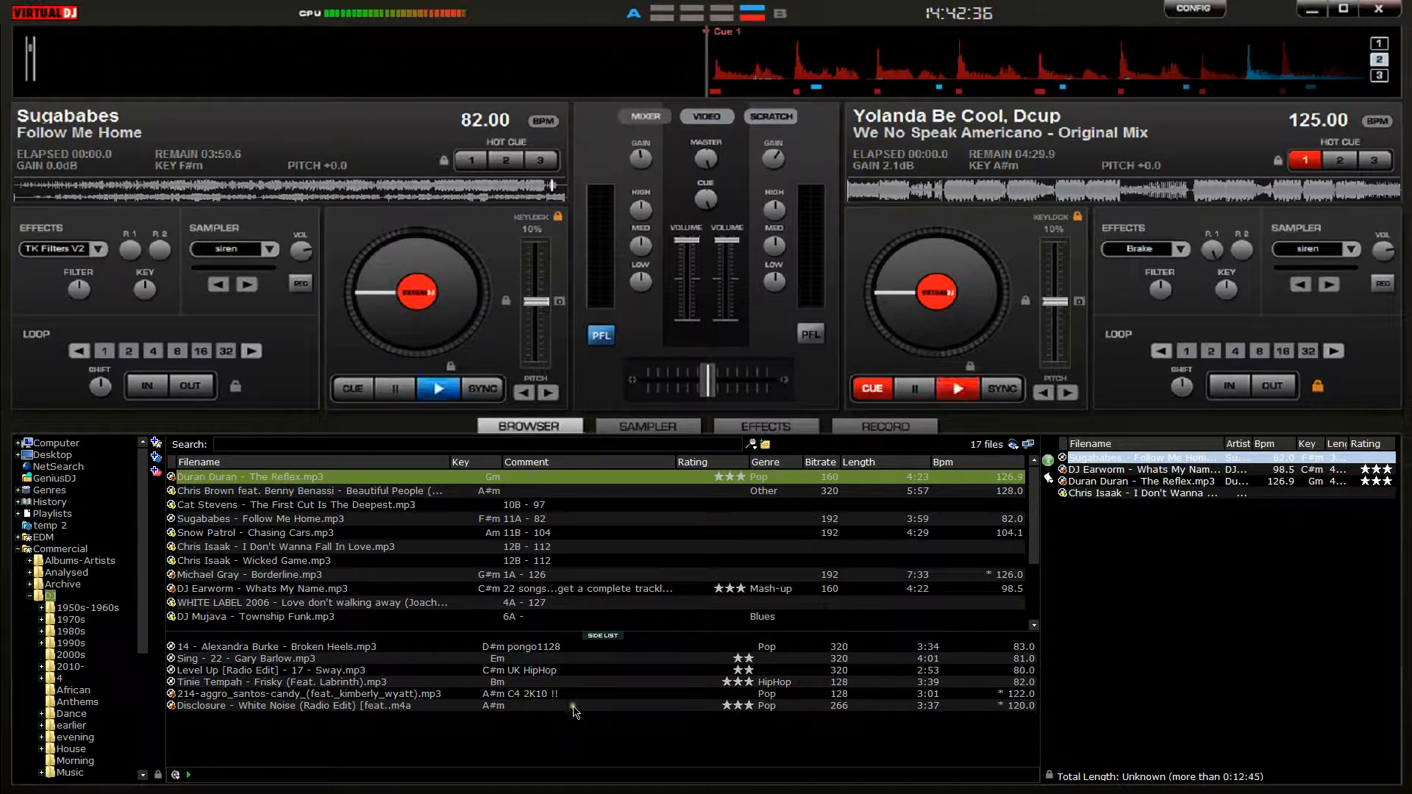
left_click_drag(409, 652, 387, 713)
key("Delete")
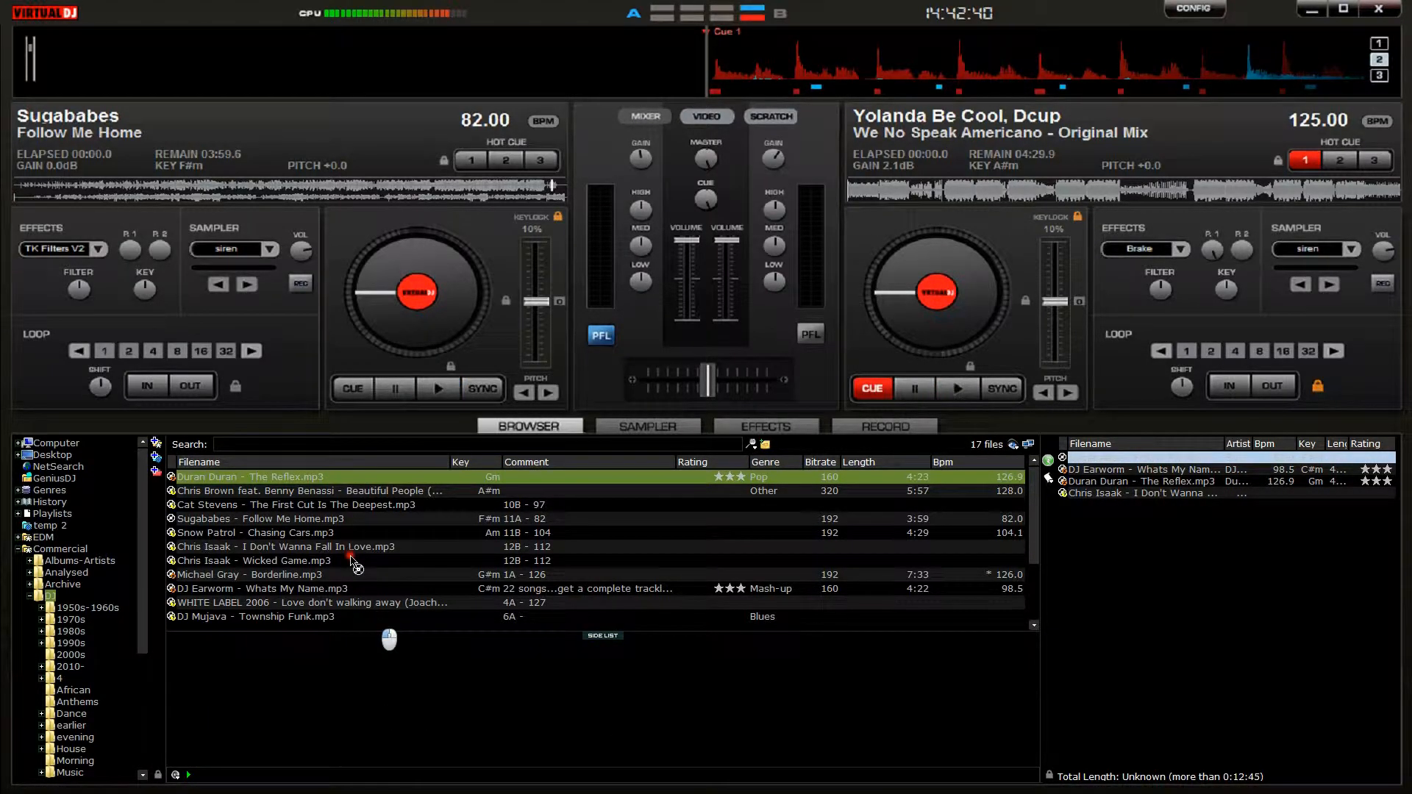
Add Wicked Game from the DJ folder, Prayin' from 2010- and Thrift Shop (Intro) (Clean) from 2013 to the side list.
left_click_drag(353, 560, 401, 645)
left_click(78, 666)
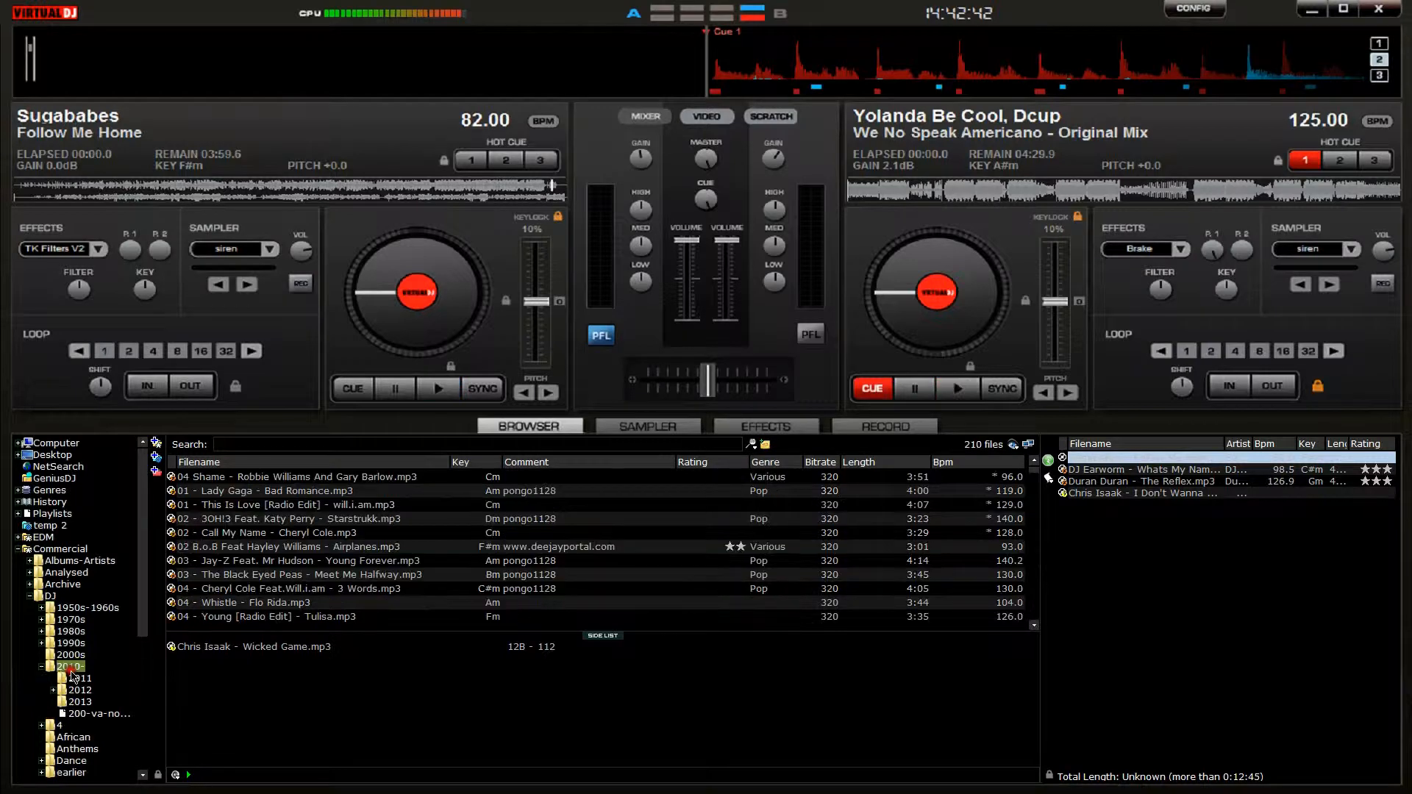
left_click_drag(278, 548, 408, 703)
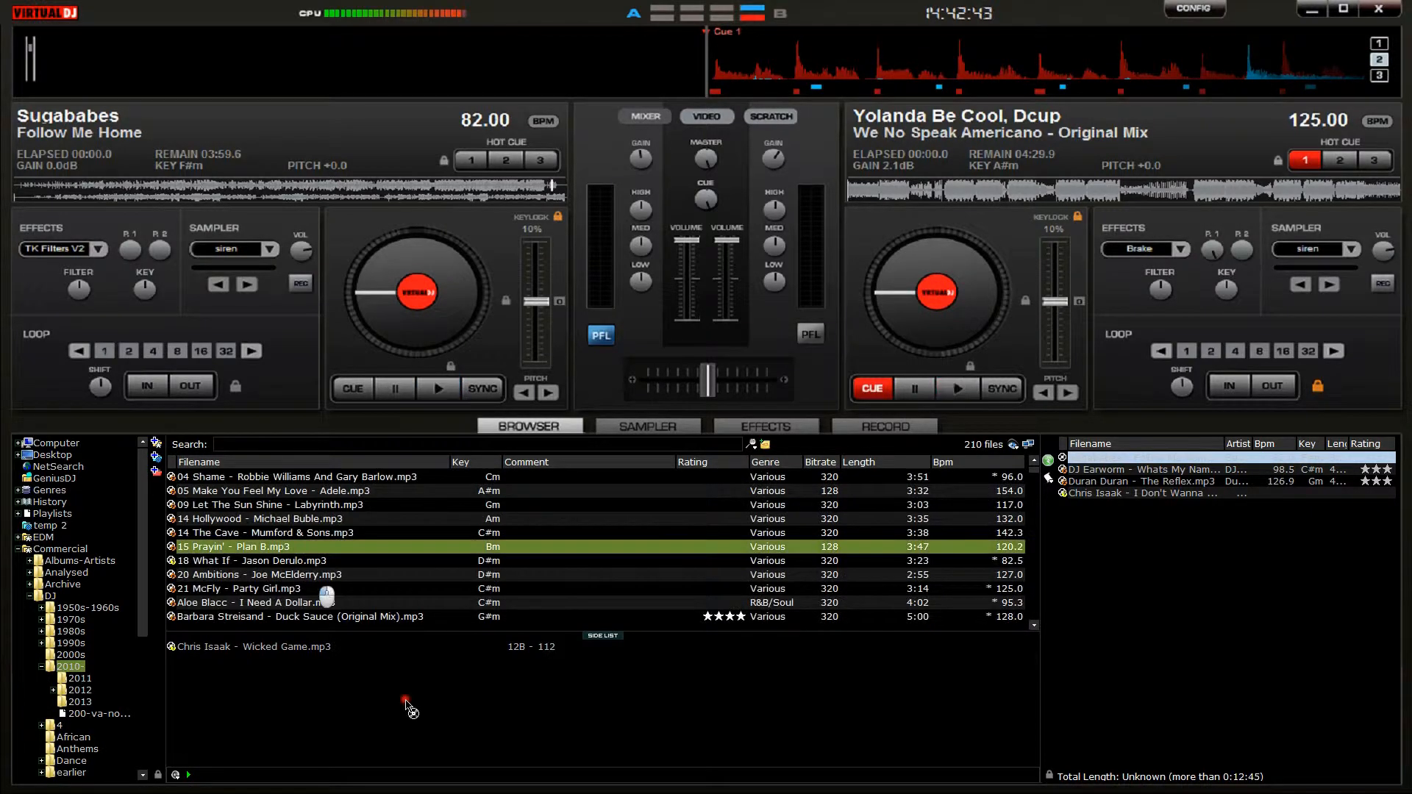
left_click(81, 702)
left_click_drag(367, 561, 553, 716)
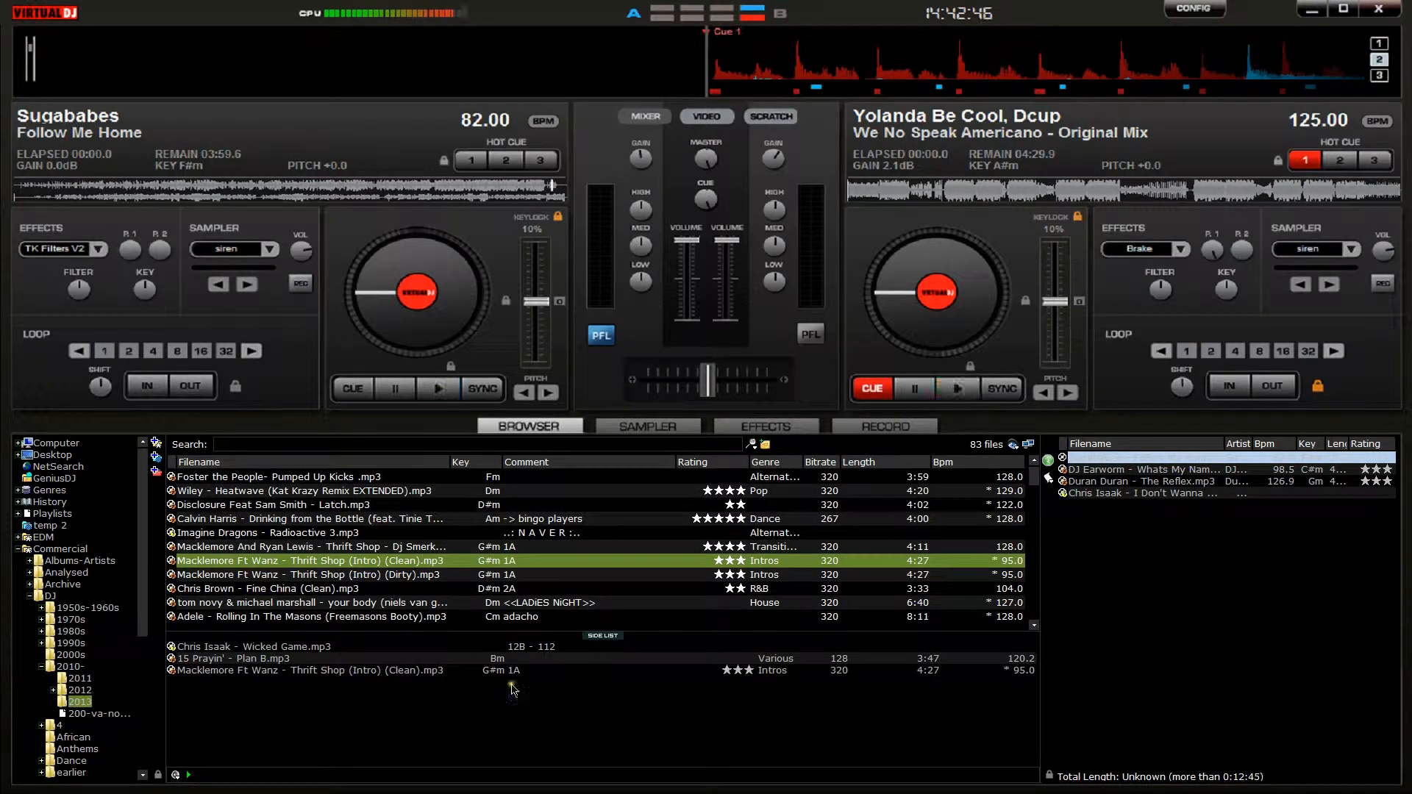